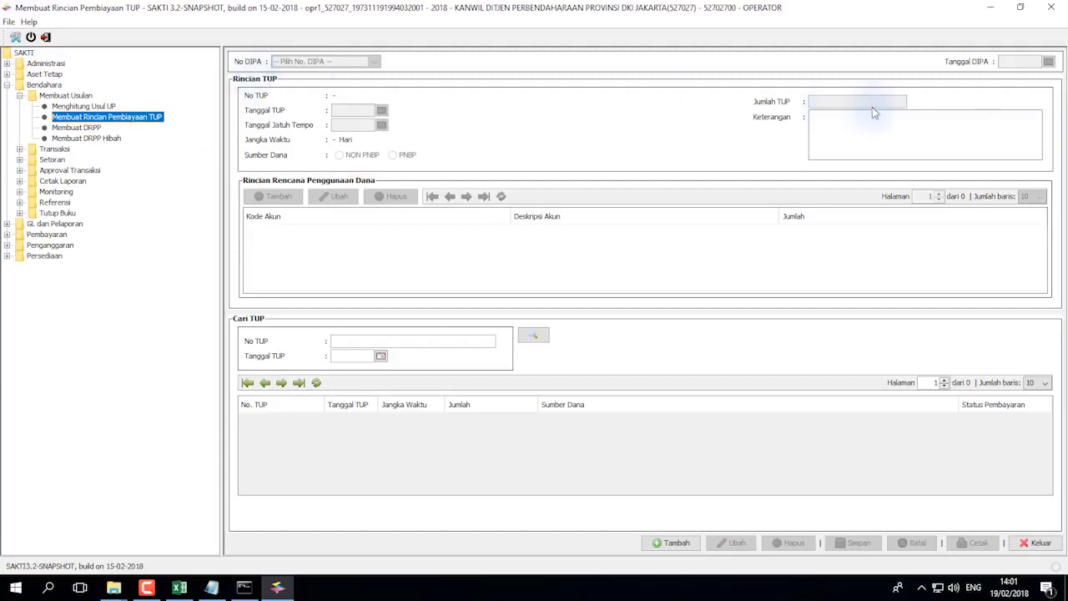
Start a new TUP financing record and assign it to DIPA-015.08.2.527027/2018
left_click(667, 544)
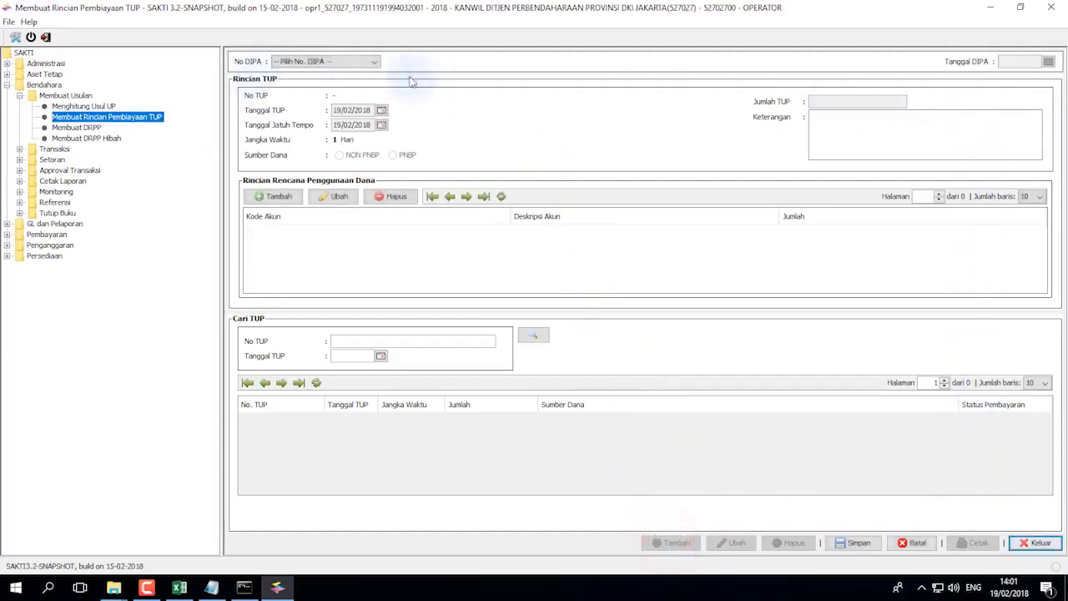
left_click(363, 65)
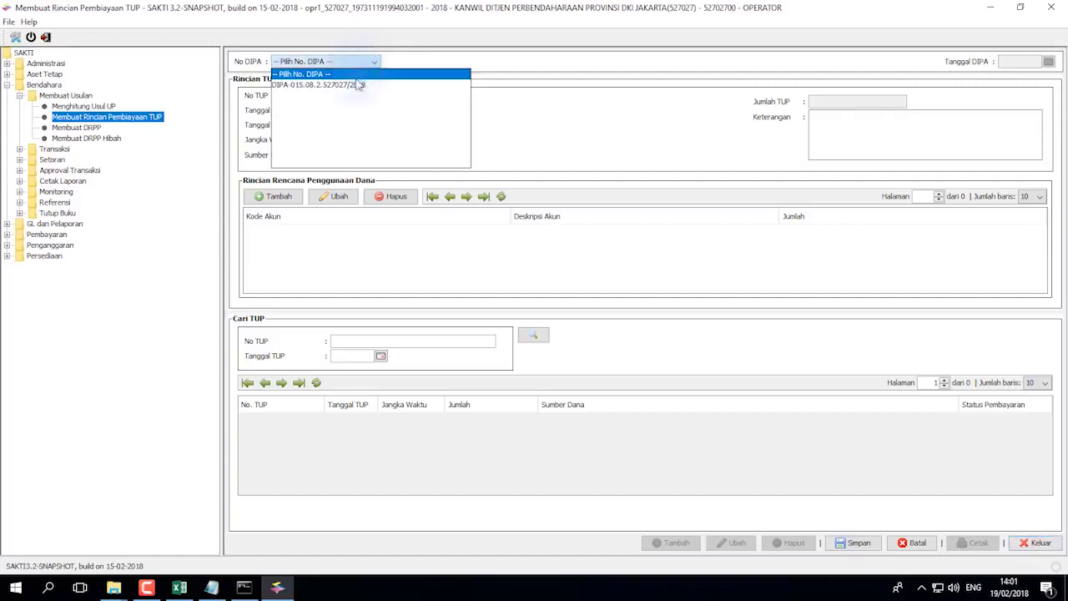
left_click(282, 87)
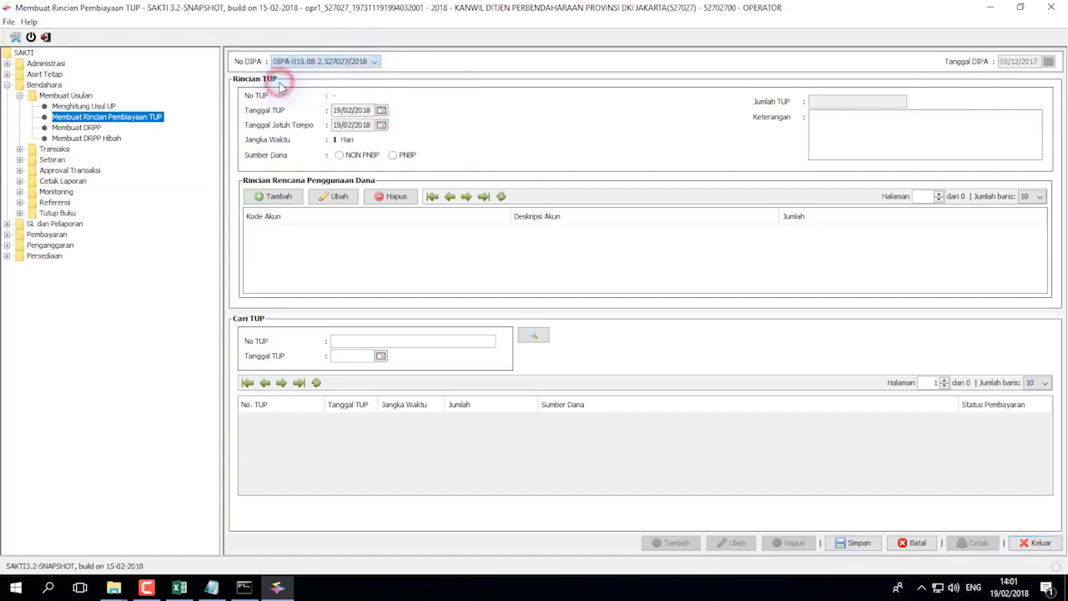
Set the TUP date and due date to 19/02/2018, the fund source to NON PNBP, and the description to "Rincian Tambahan Uang Persediaan"
left_click(381, 110)
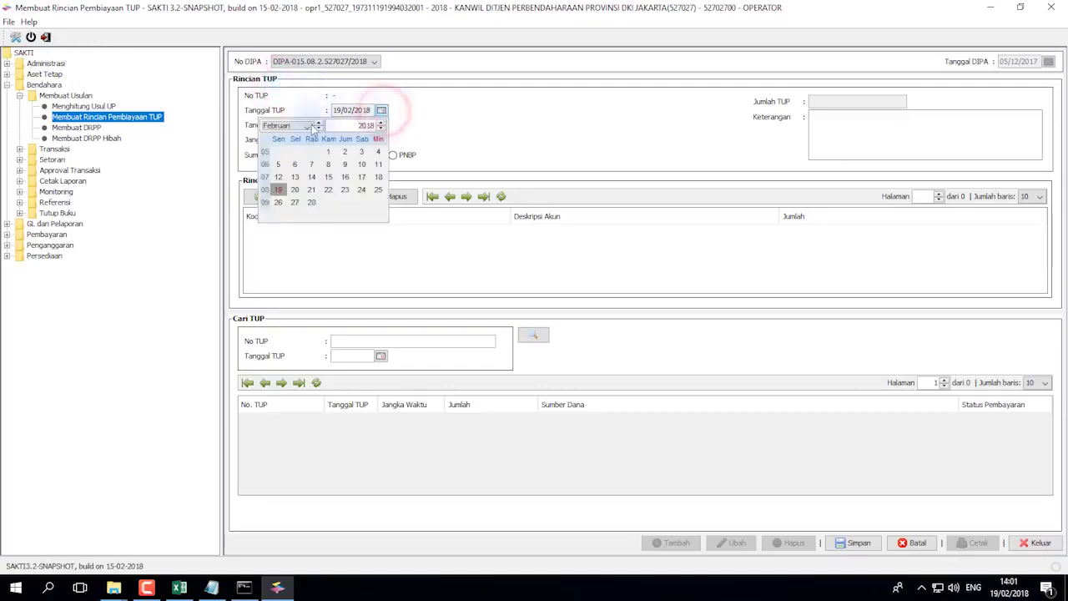
left_click(279, 190)
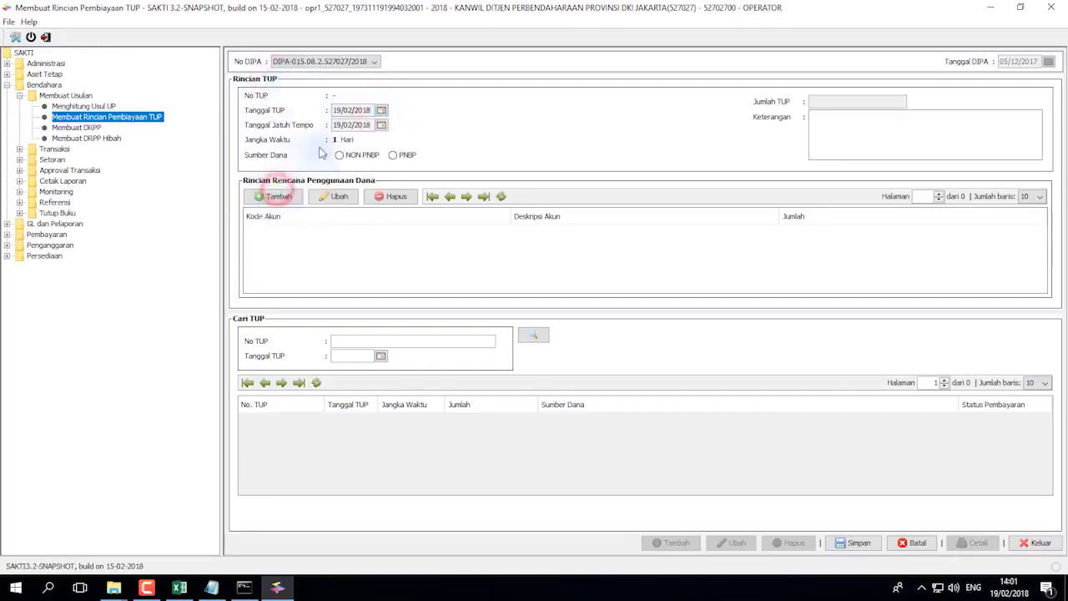
left_click(381, 126)
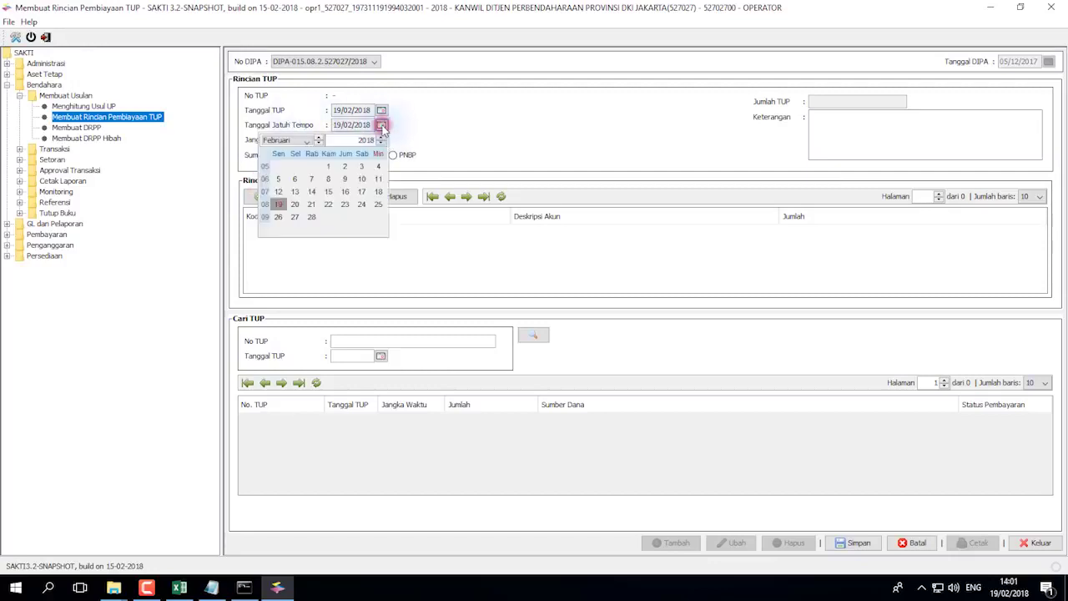
left_click(281, 205)
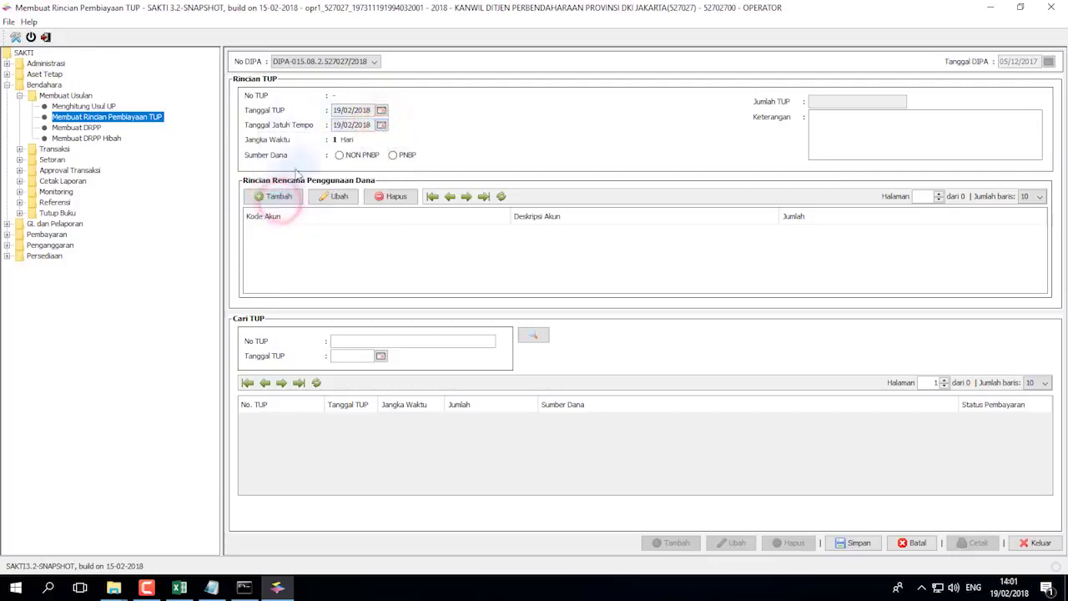
left_click(340, 157)
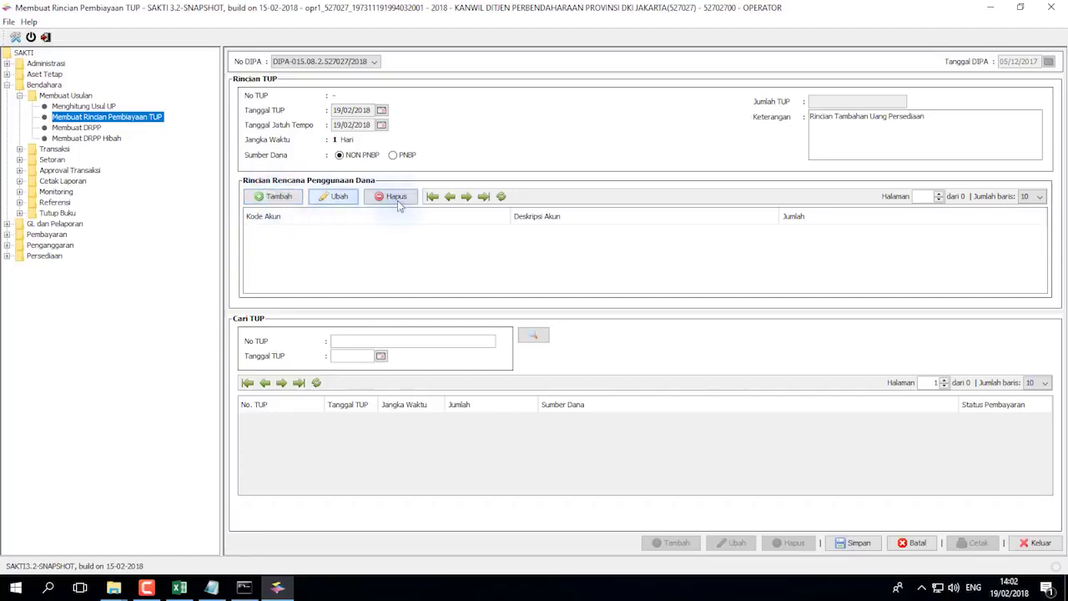
Add expenditure account 524111 (Belanja Perjalanan Biasa) with program 09, activity 1706, output 009 and an amount of 200.000.000
left_click(273, 200)
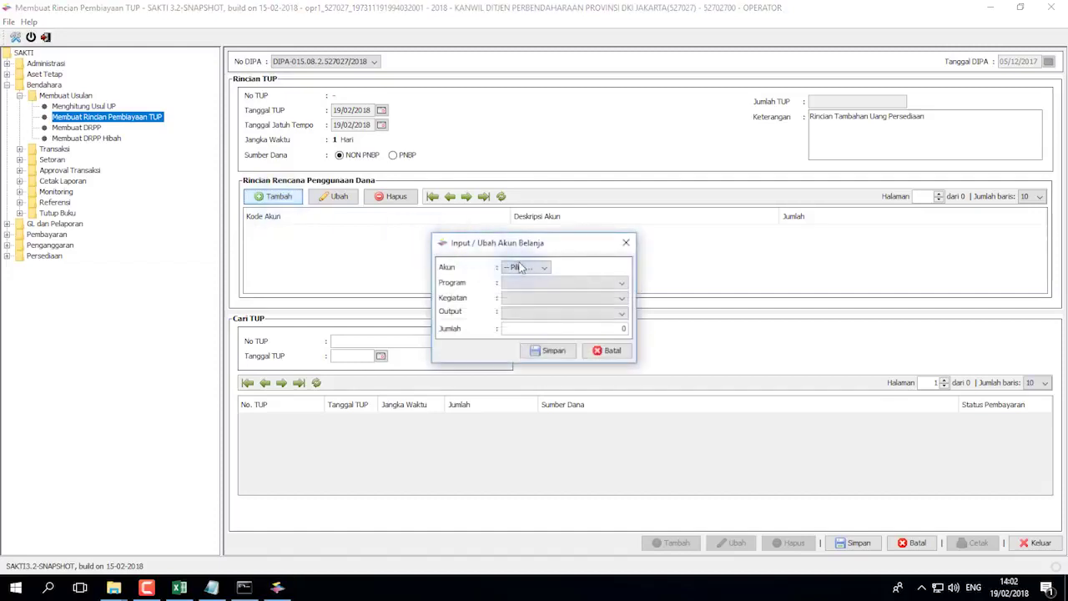
left_click(527, 268)
scroll(546, 325, "down", 5)
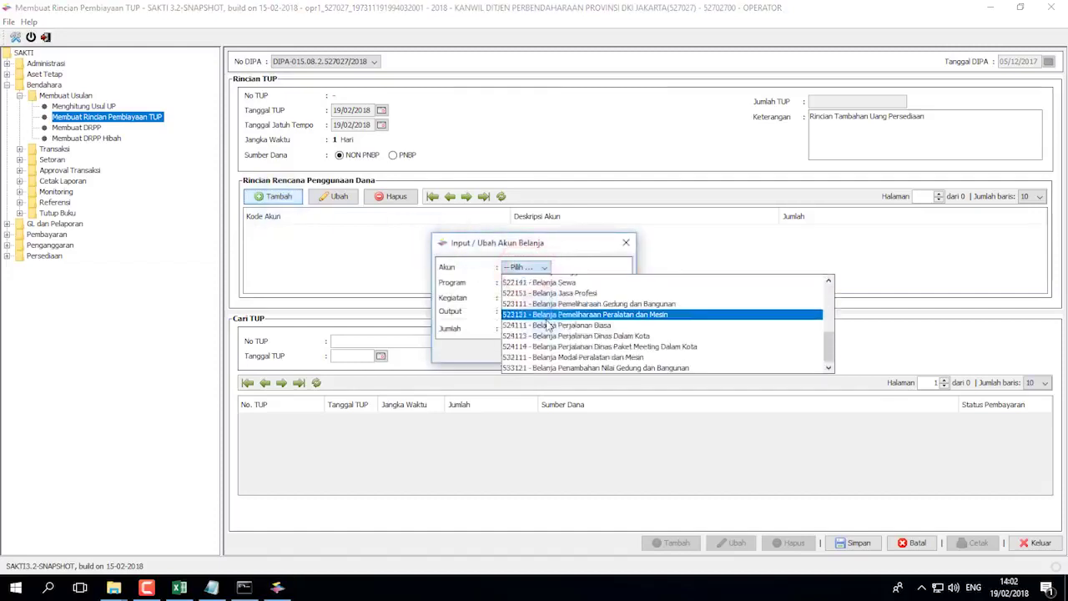
left_click(548, 325)
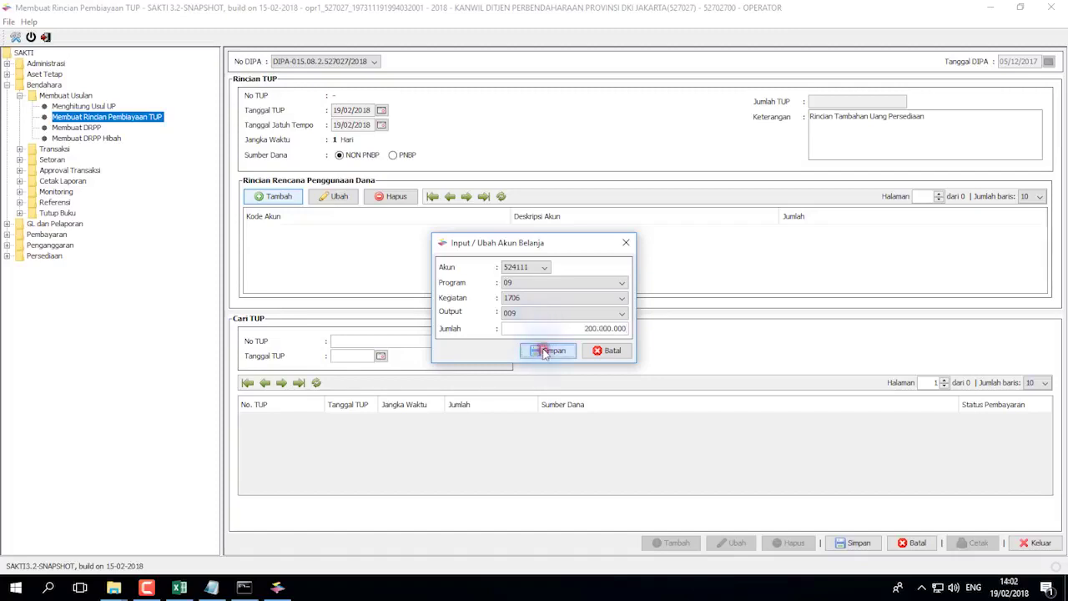
left_click(544, 351)
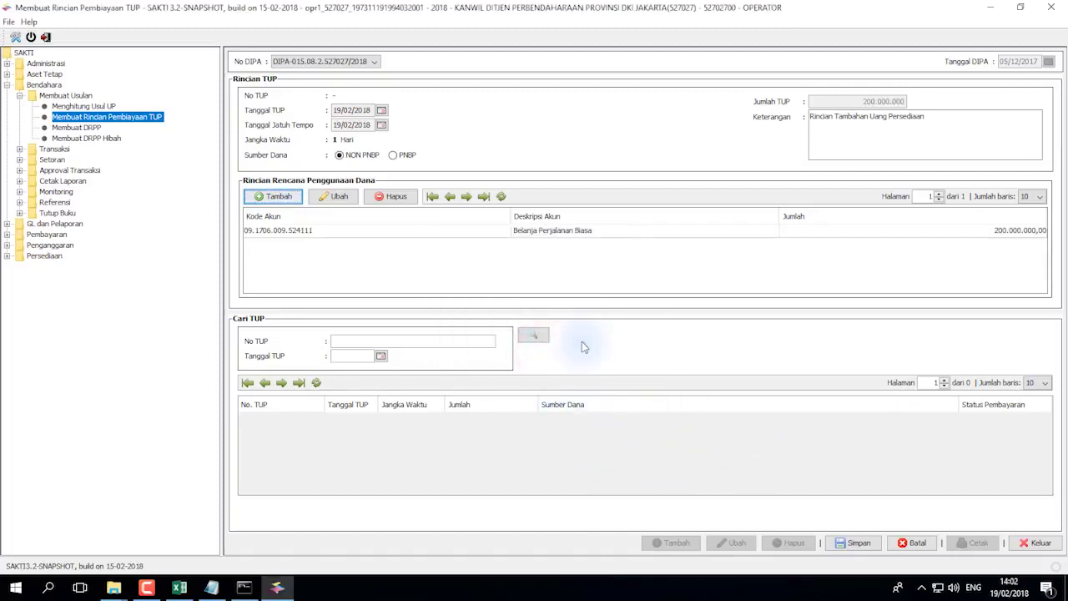
Add expenditure account 524113 with program 09, activity 1706, output 994 and an amount of 20.000.000
left_click(269, 198)
left_click(269, 201)
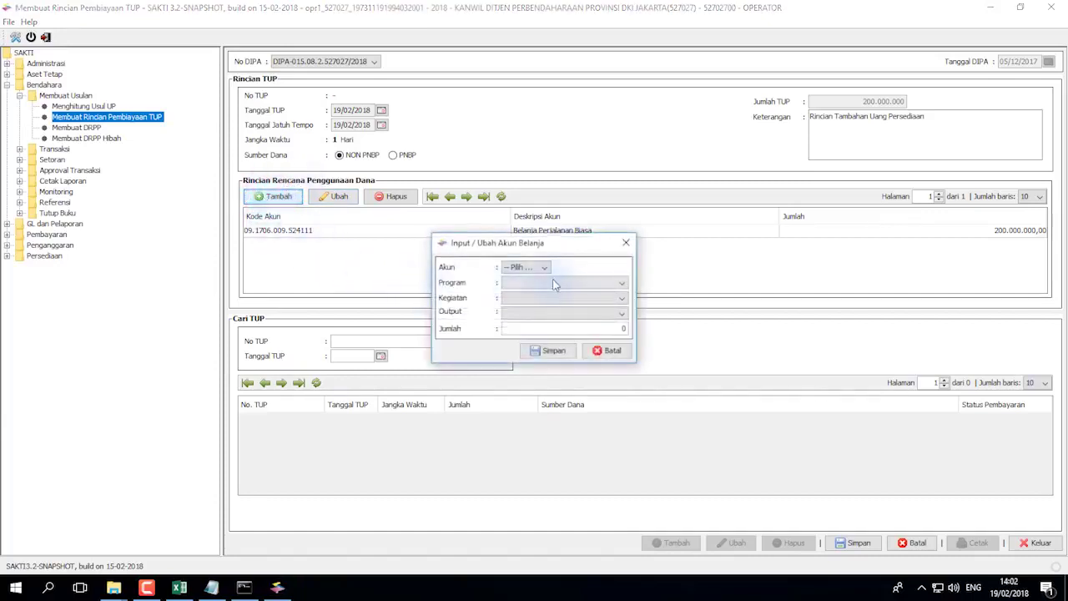
left_click(541, 269)
scroll(659, 334, "down", 3)
left_click(661, 360)
left_click(541, 329)
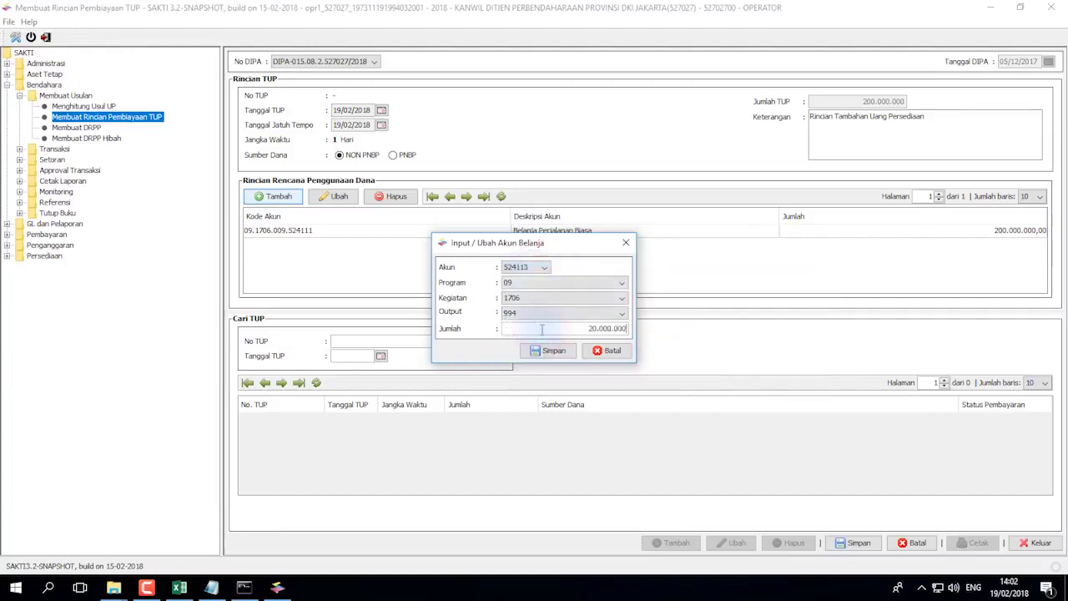
left_click(548, 350)
Add expenditure account 521119 with program 09, activity 1706, output 994 and an amount of 50.000.000
left_click(273, 197)
left_click(533, 267)
left_click(542, 290)
left_click(563, 330)
type("50.000.000")
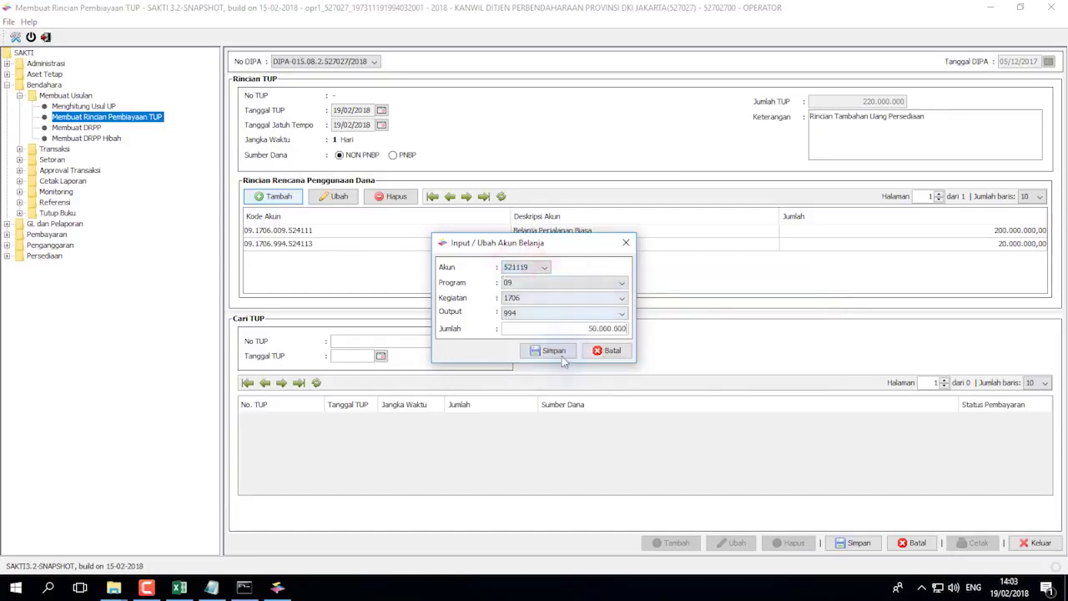
left_click(548, 351)
Add expenditure account 521211 with program 09, activity 1706, output 994 and an amount of 30.000.000
left_click(273, 197)
left_click(534, 267)
left_click(548, 352)
left_click(517, 327)
type("30.000.000")
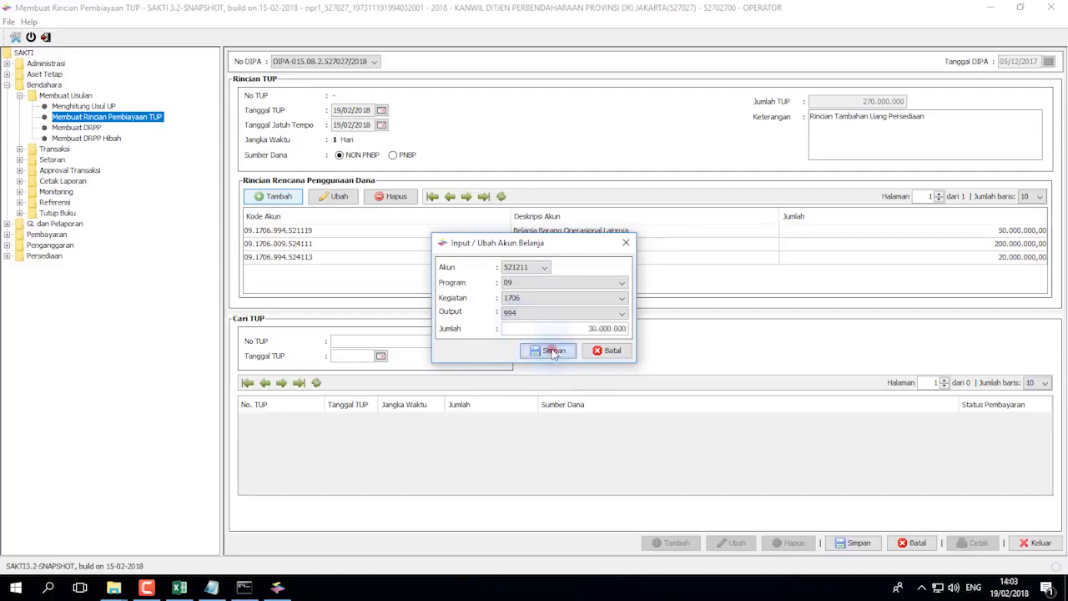
left_click(548, 350)
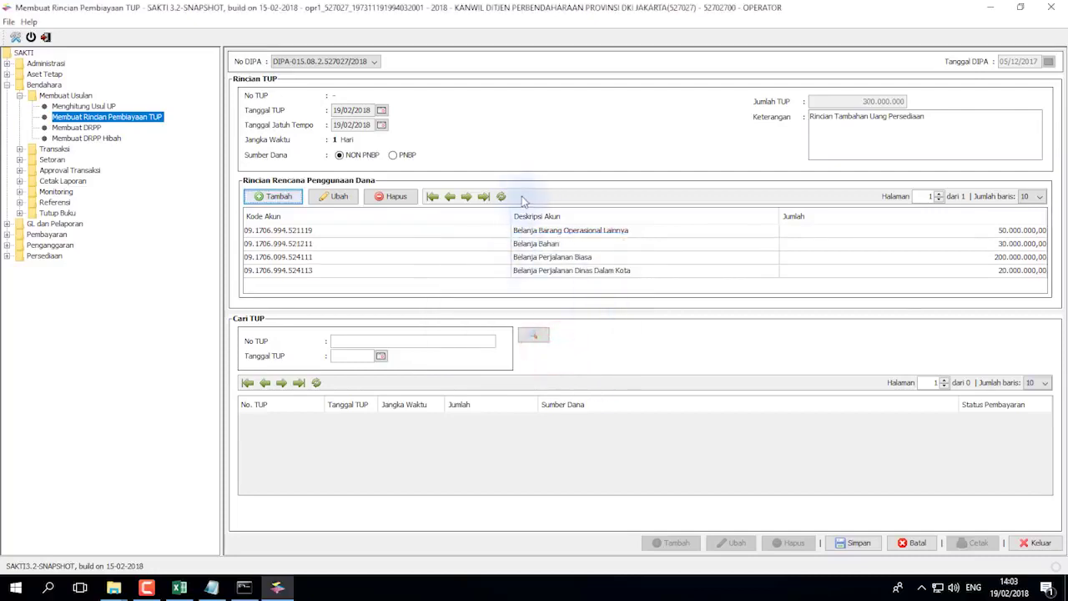
Change the amount of the 524113 Belanja Perjalanan Dinas Dalam Kota entry to 70.000.000
left_click(323, 275)
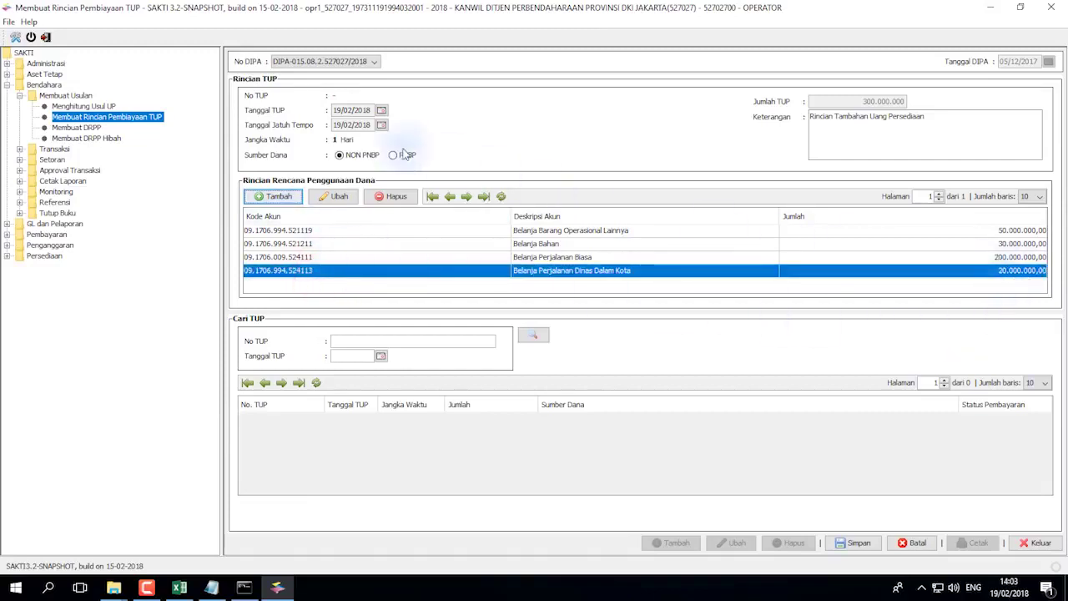
left_click(337, 197)
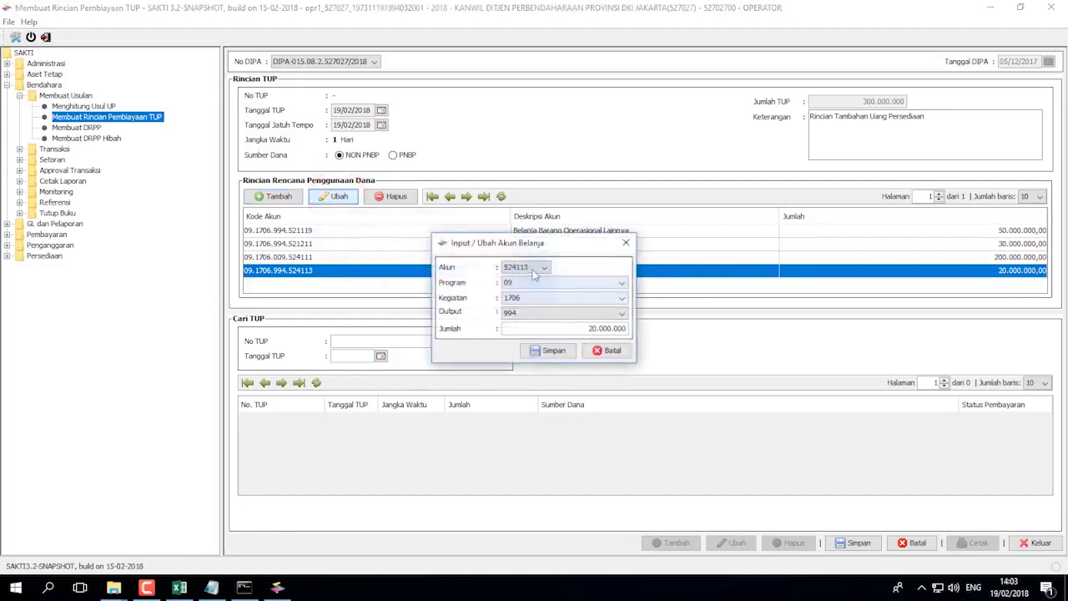
left_click(558, 328)
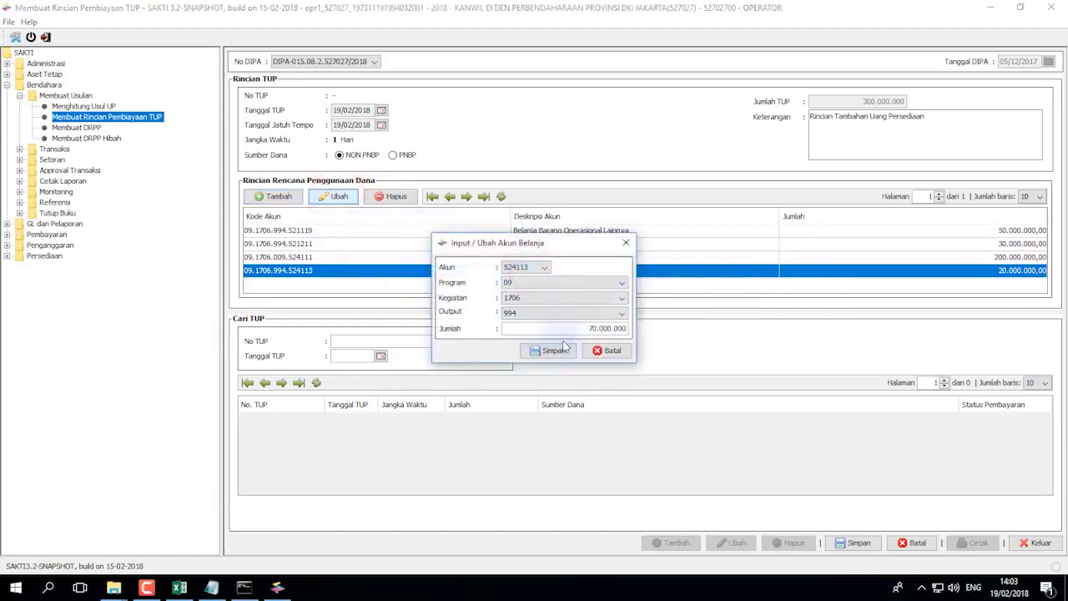
left_click(564, 353)
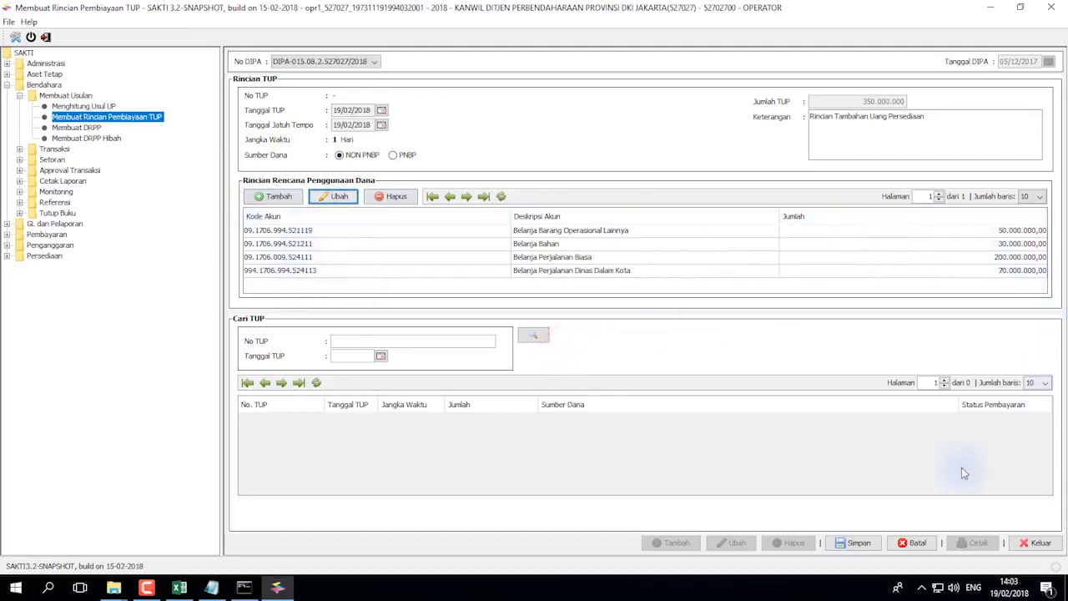
Save the TUP record with its fund usage plan and select it in the TUP search list
left_click(859, 543)
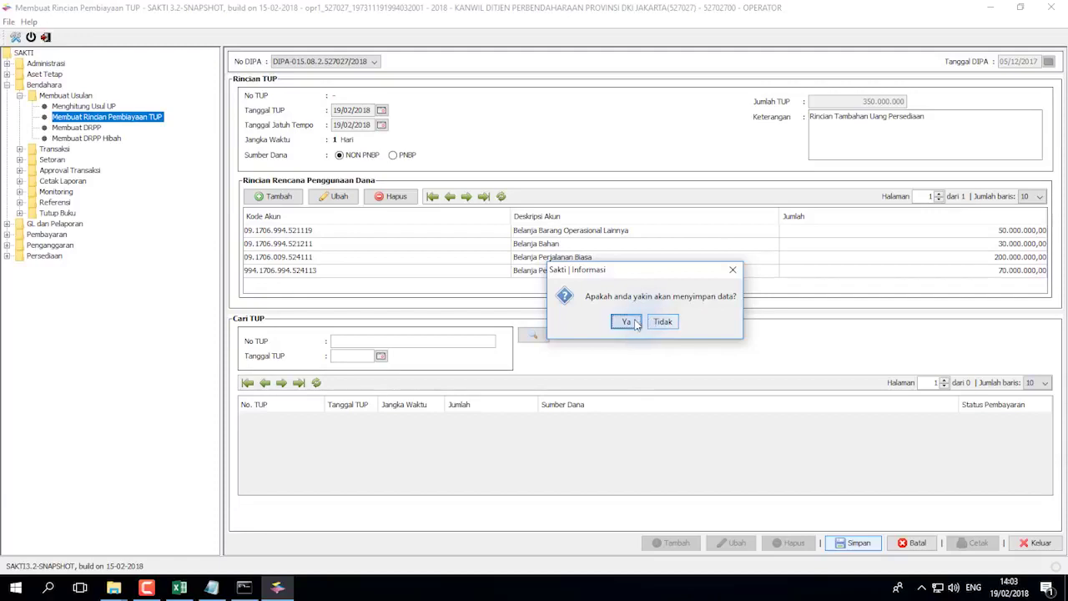
left_click(634, 322)
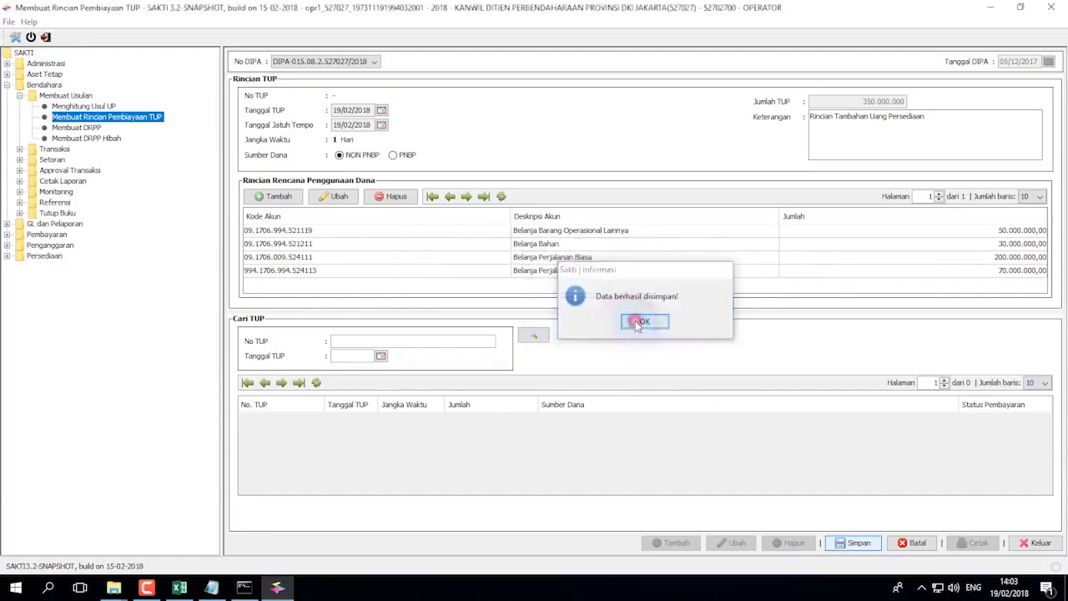
left_click(635, 320)
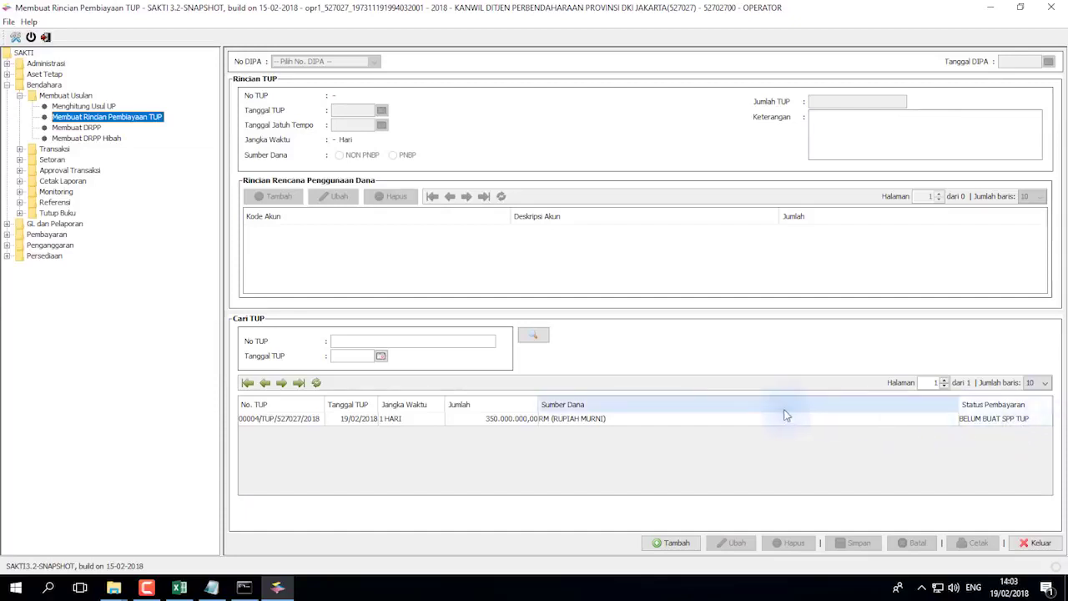
left_click(482, 421)
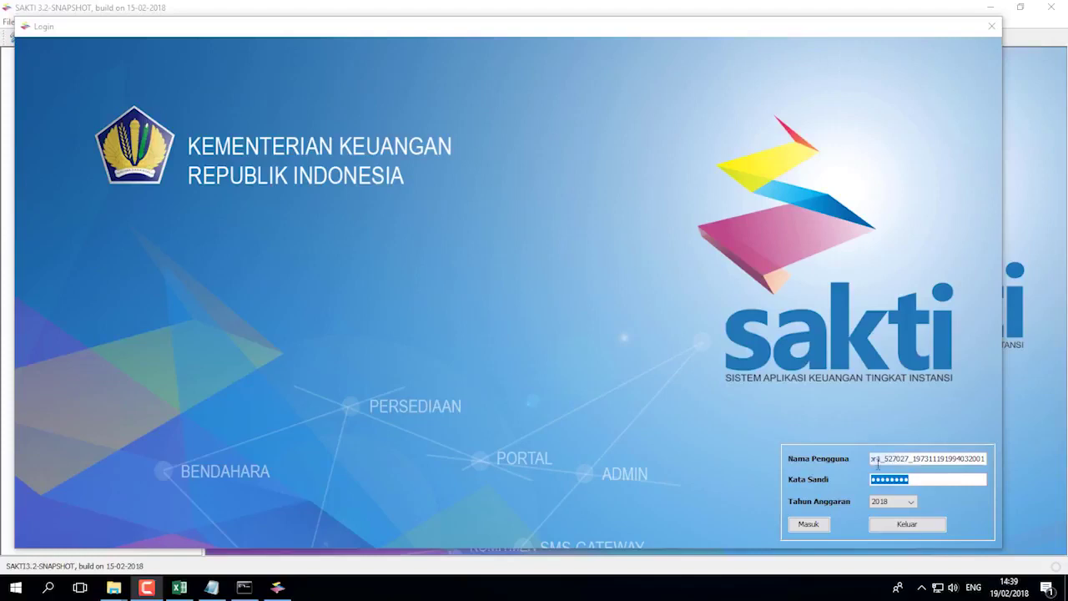
Log in as the operator for fiscal year 2018 and open the Catat/Ubah SPP form for payments
left_click(806, 525)
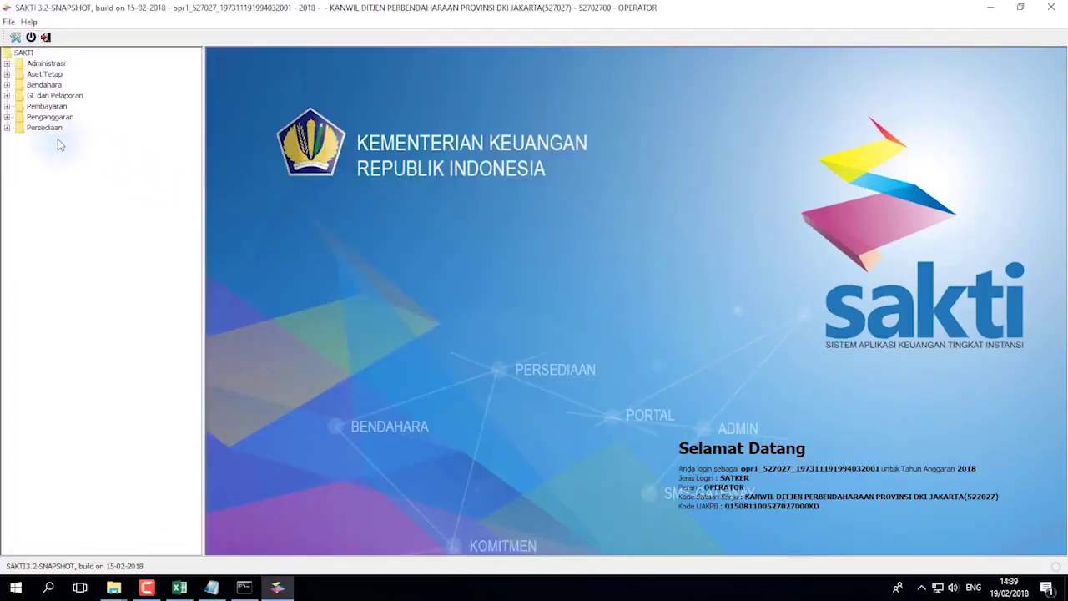
left_click(8, 107)
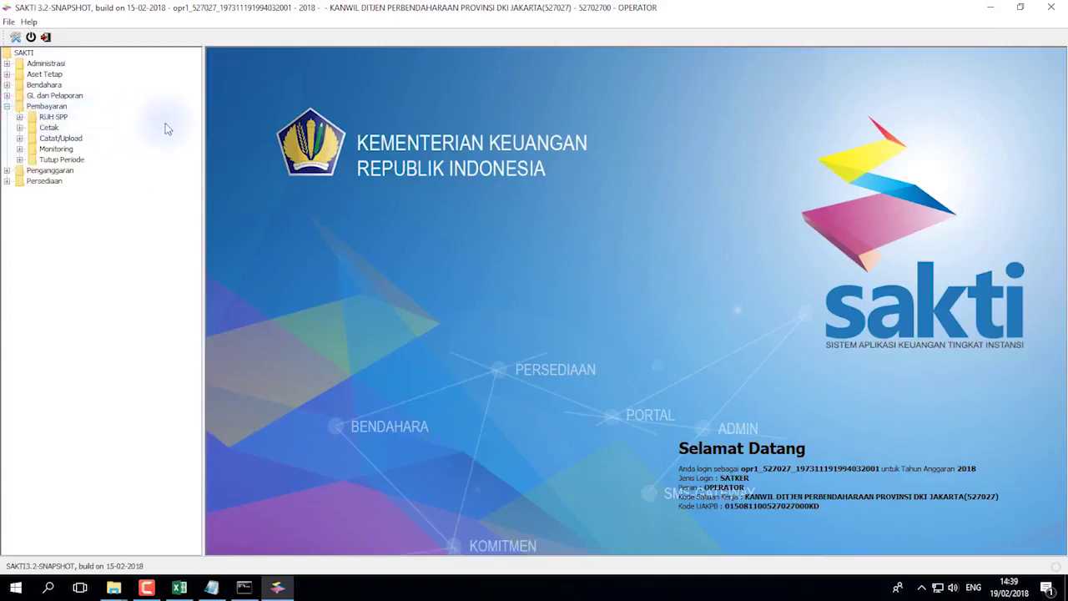
double_click(53, 117)
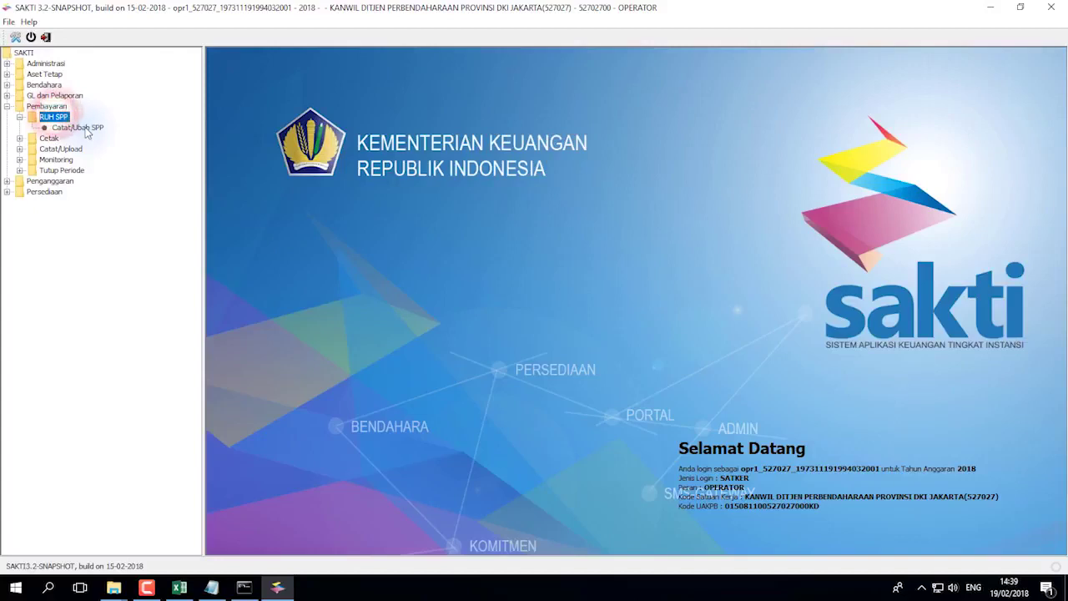
double_click(82, 128)
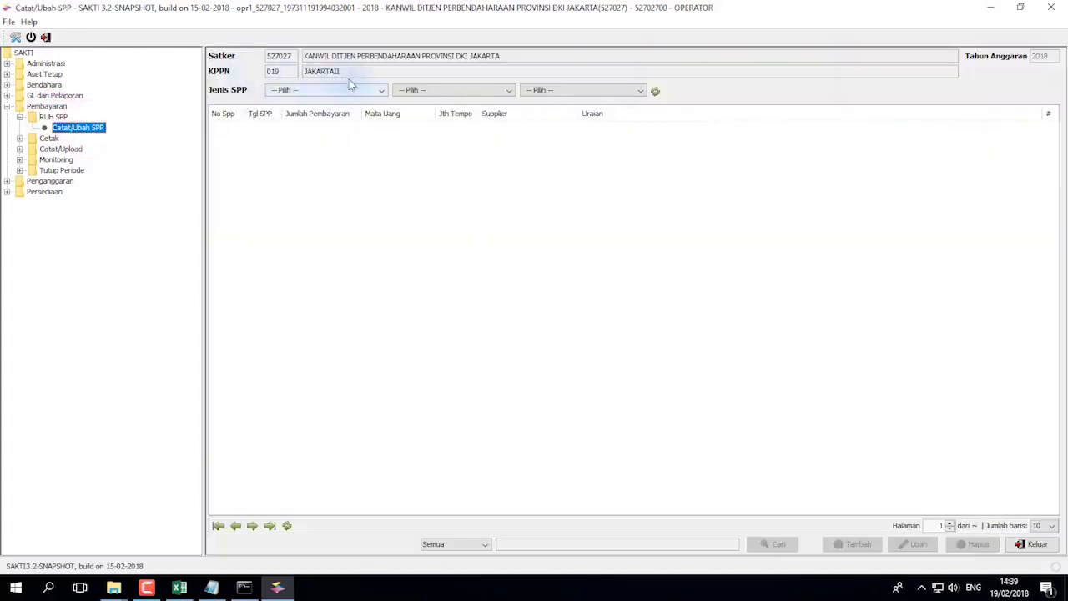
Set the SPP type to 300 - UP dan TUP, 320 - TUP DAN GTUP, and 321 - TUP
left_click(353, 90)
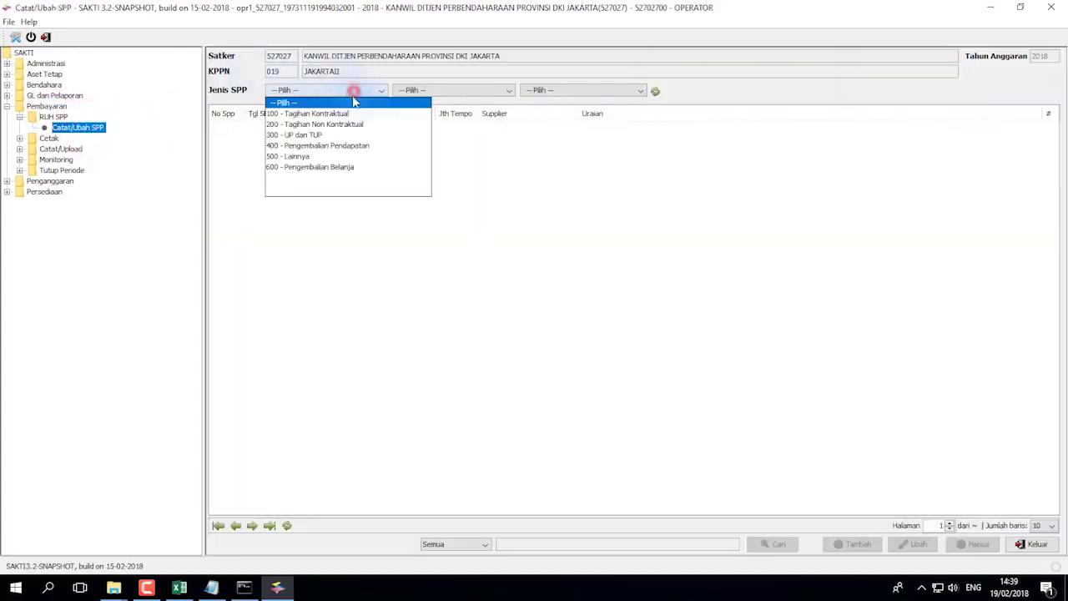
left_click(295, 135)
left_click(435, 90)
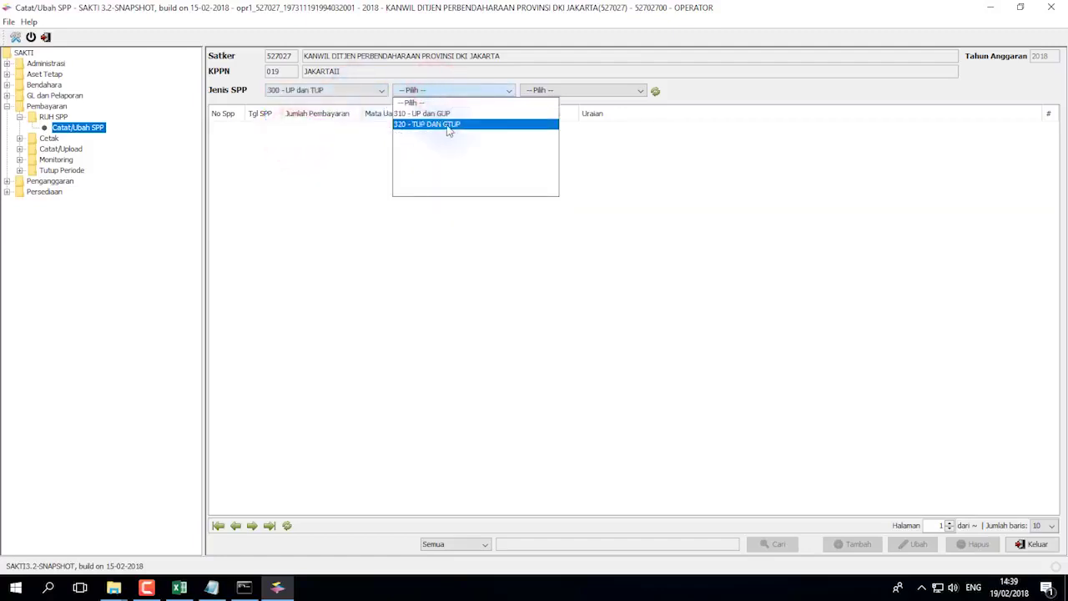
left_click(455, 125)
left_click(544, 91)
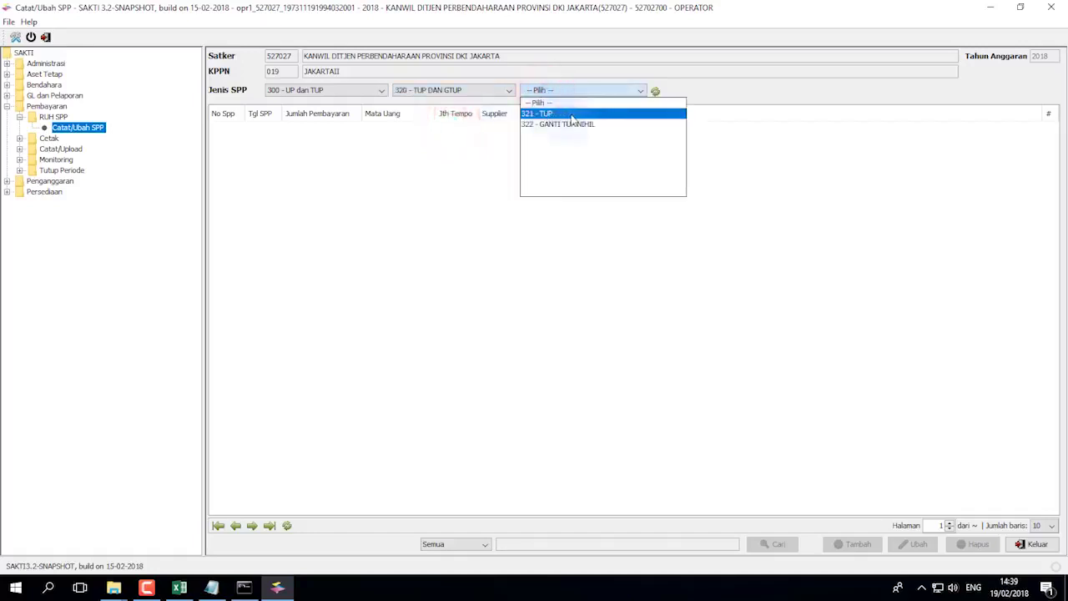
left_click(571, 114)
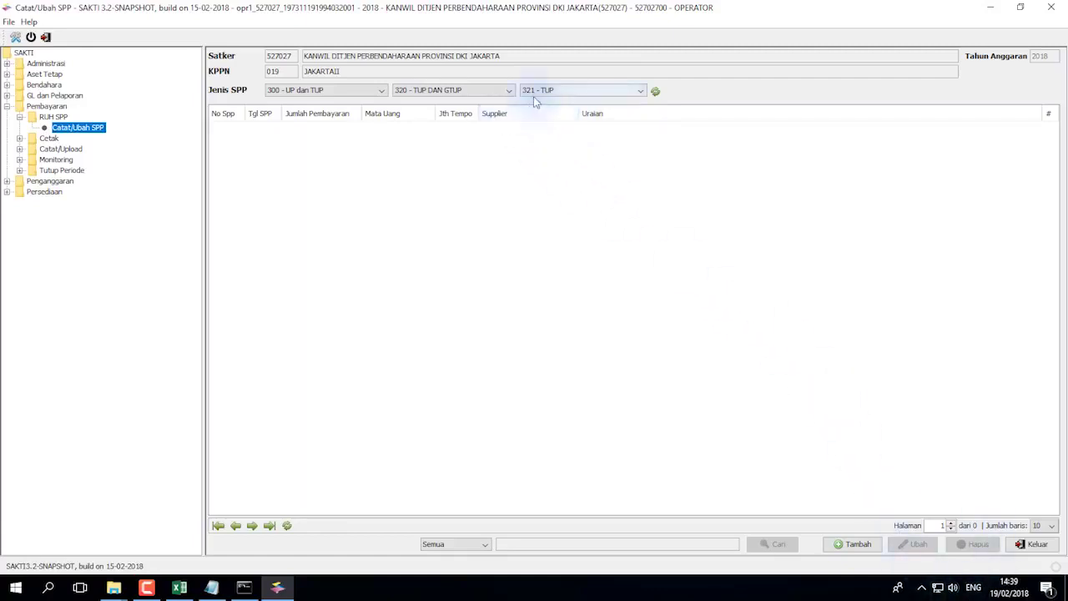
Start a new TUP payment request based on TUP record 00004/TUP/527027/2018
left_click(850, 548)
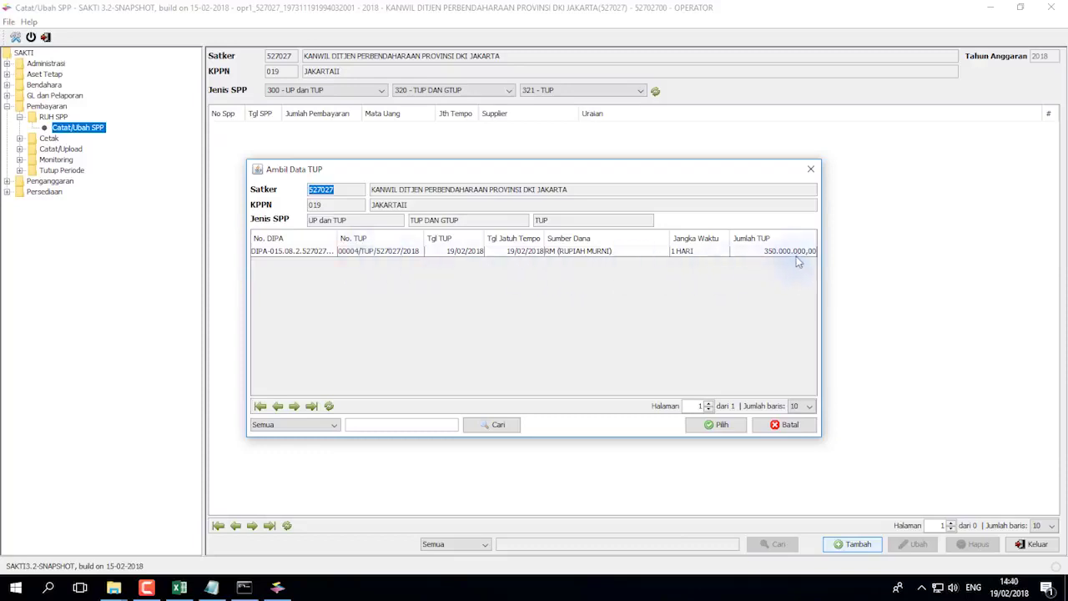
left_click(359, 251)
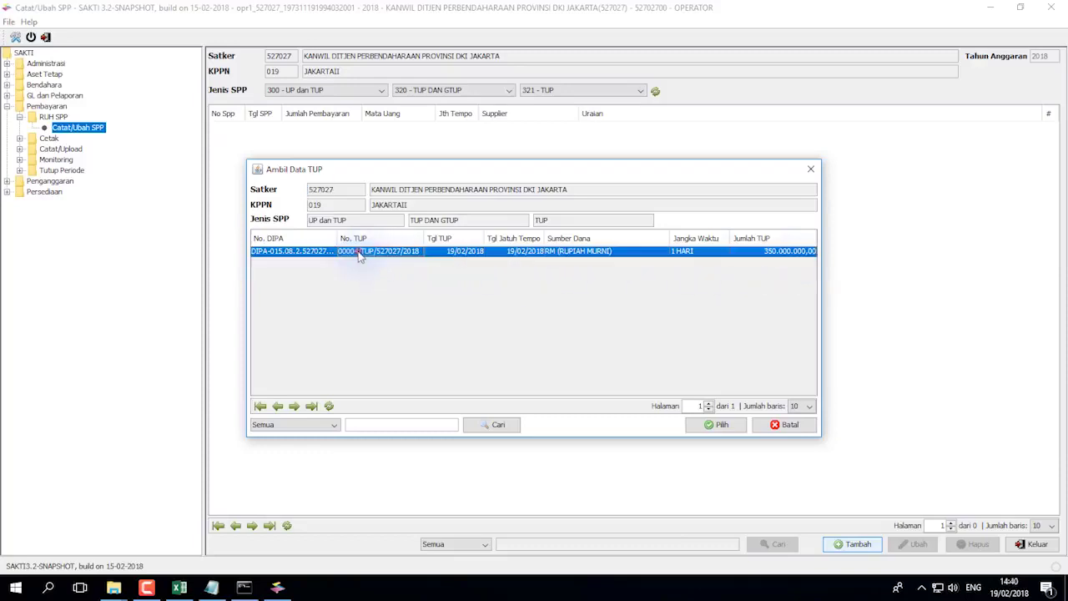
left_click(716, 426)
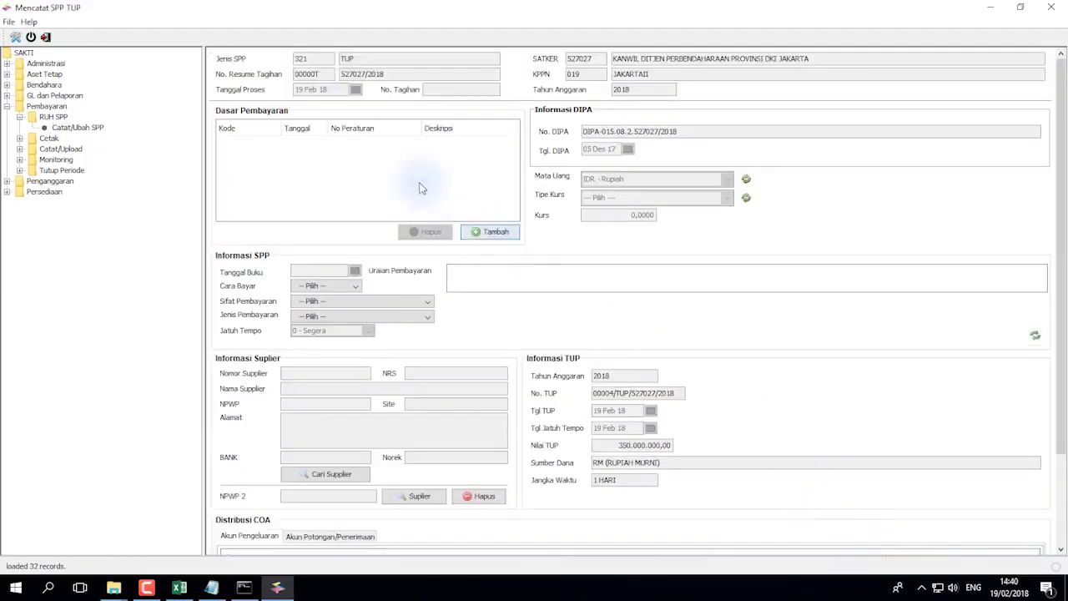
Add document 000045, UU Nomor 18 Tahun 2016, as the payment basis, listing 100 rows per page to find it
left_click(496, 233)
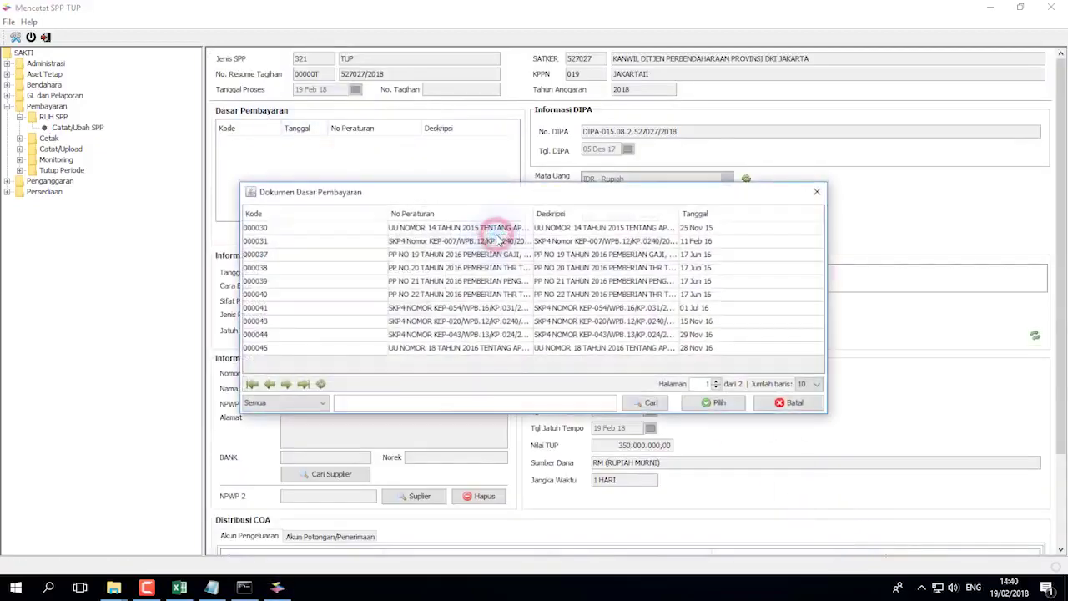
left_click(814, 384)
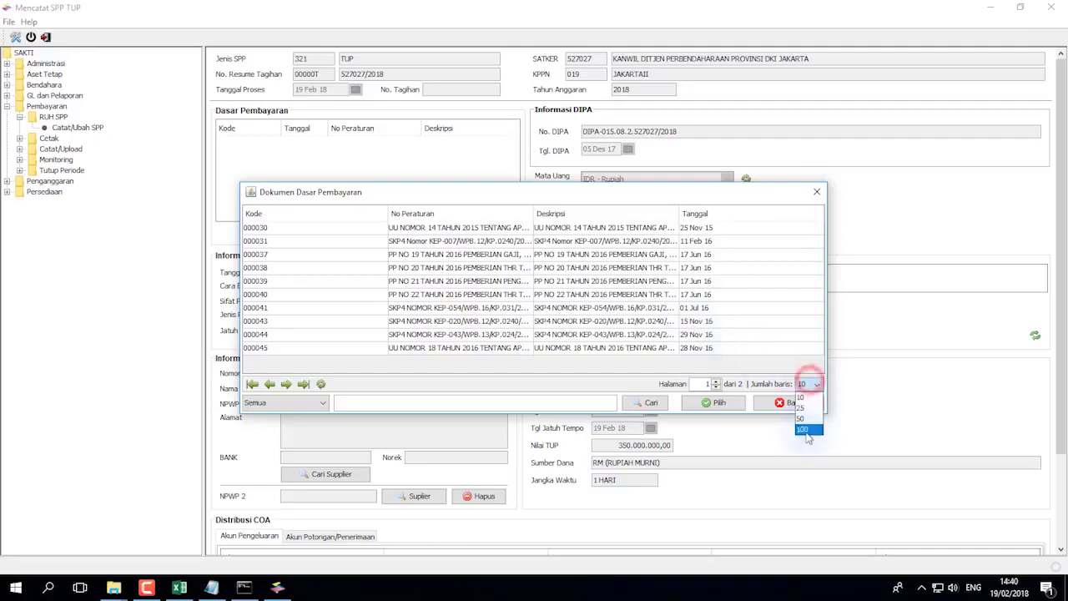
left_click(802, 432)
scroll(515, 306, "down", 5)
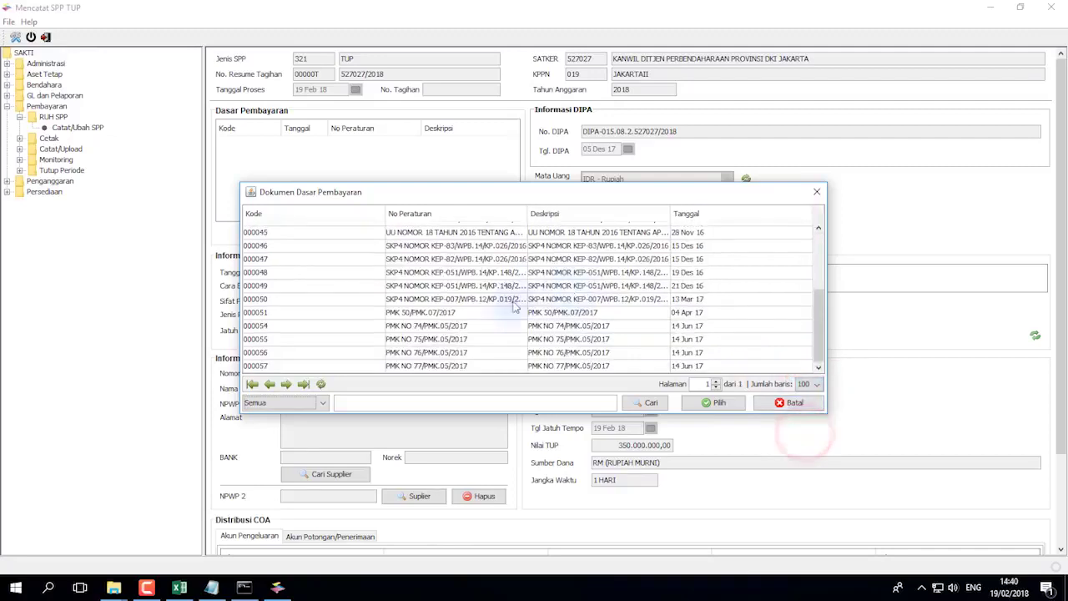
left_click(426, 232)
left_click(709, 402)
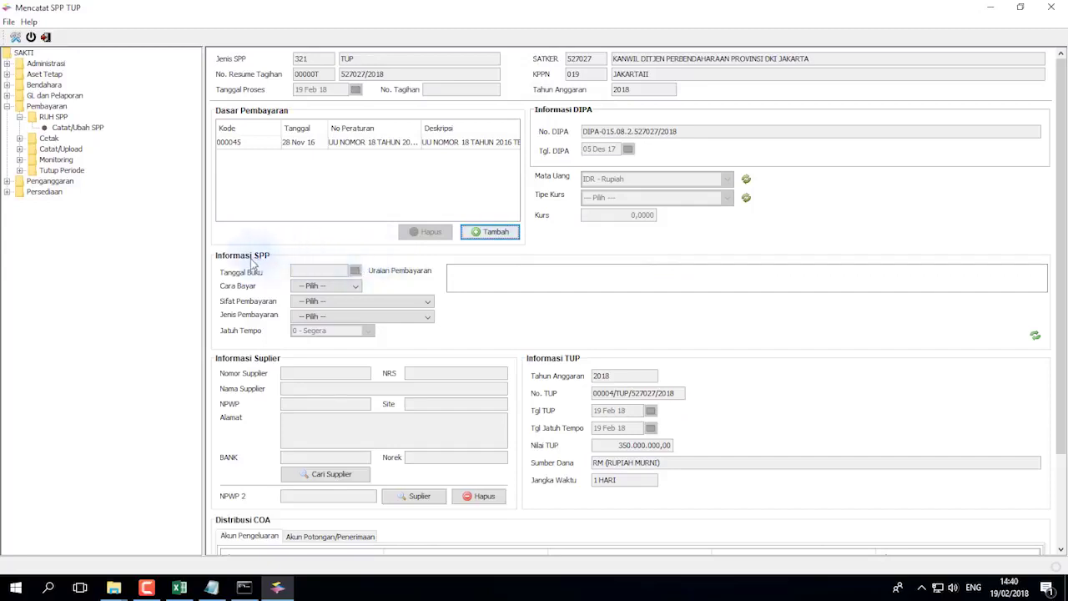
Set Cara Bayar 2 - SP2D, Sifat 02 - TU, Jenis 4 - Pengeluaran Transito, and describe it as the TUP provision per SPP Nomor 374T dated 19 Februari 2018
left_click(337, 286)
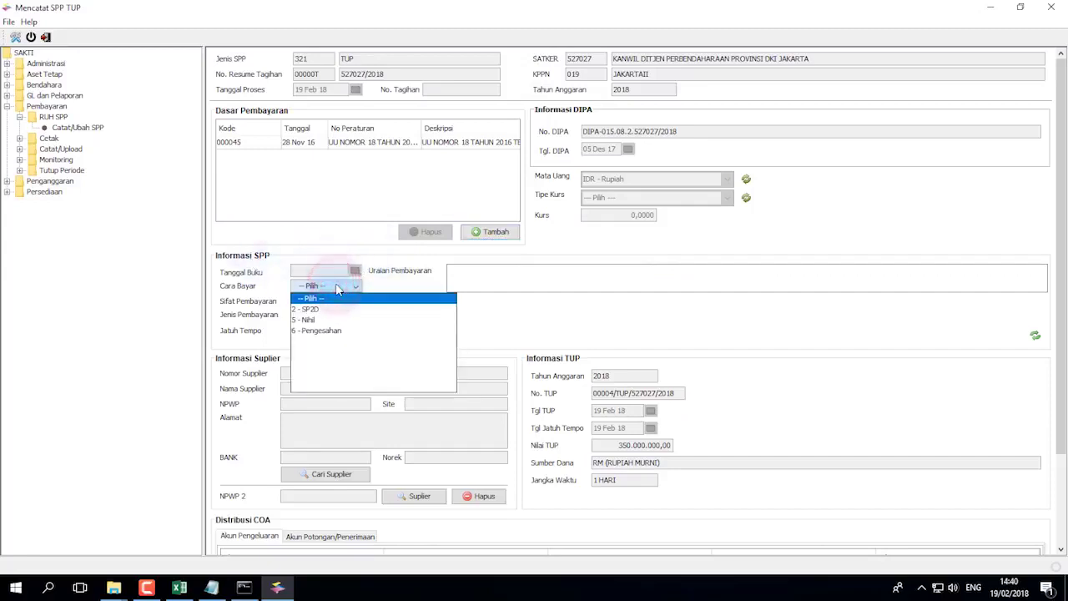
left_click(330, 309)
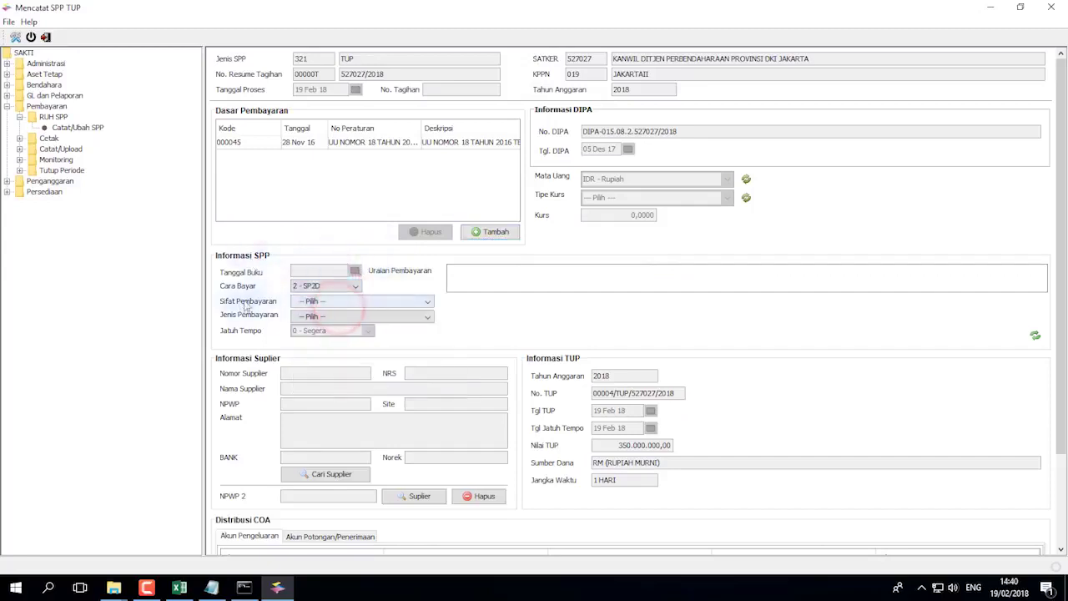
left_click(321, 301)
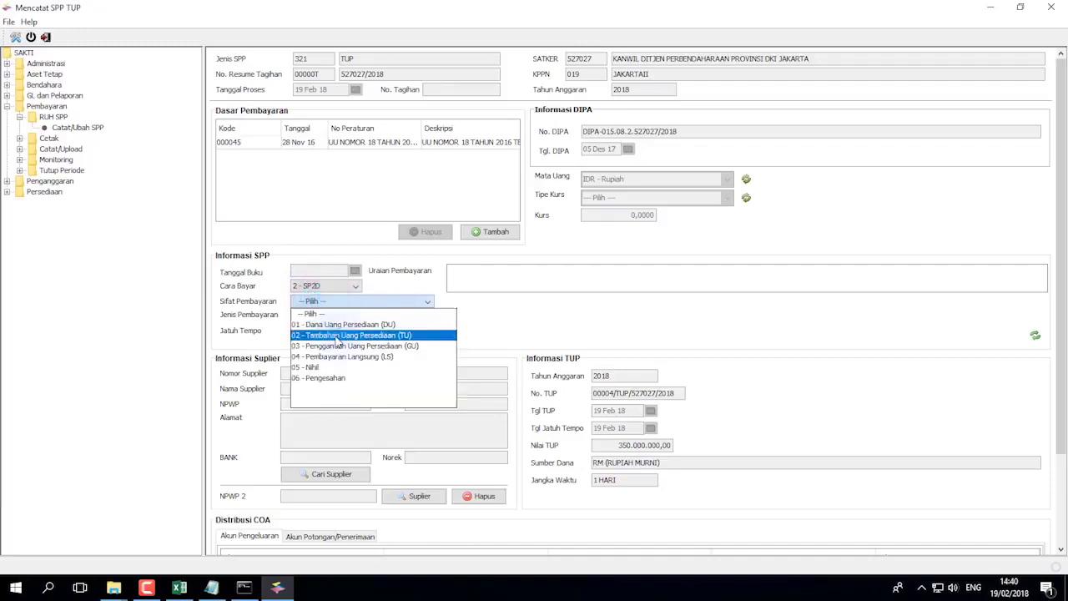
left_click(338, 334)
left_click(317, 317)
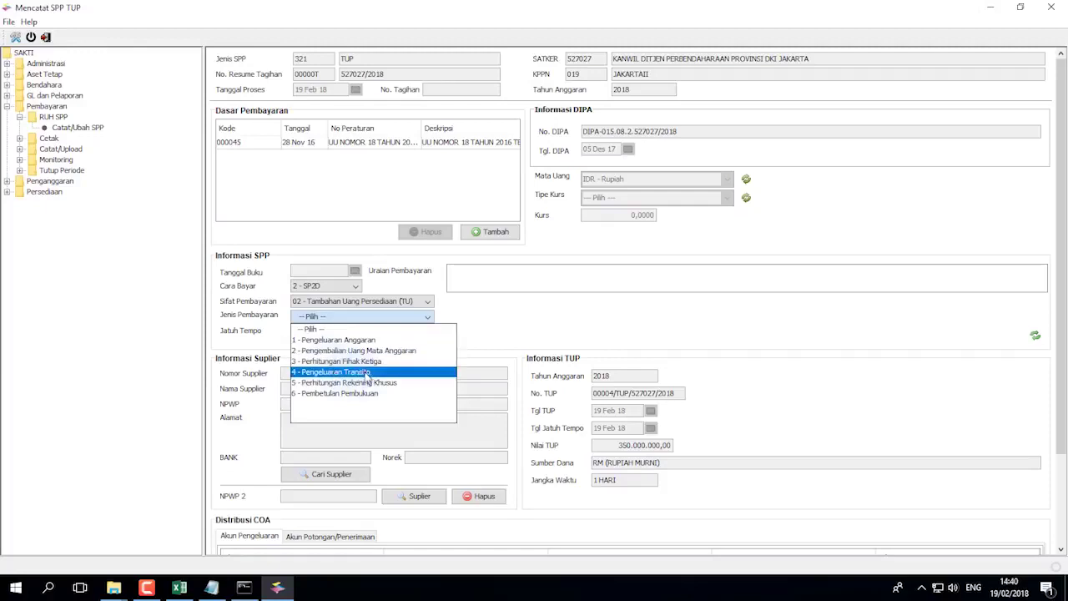
left_click(367, 372)
left_click(492, 275)
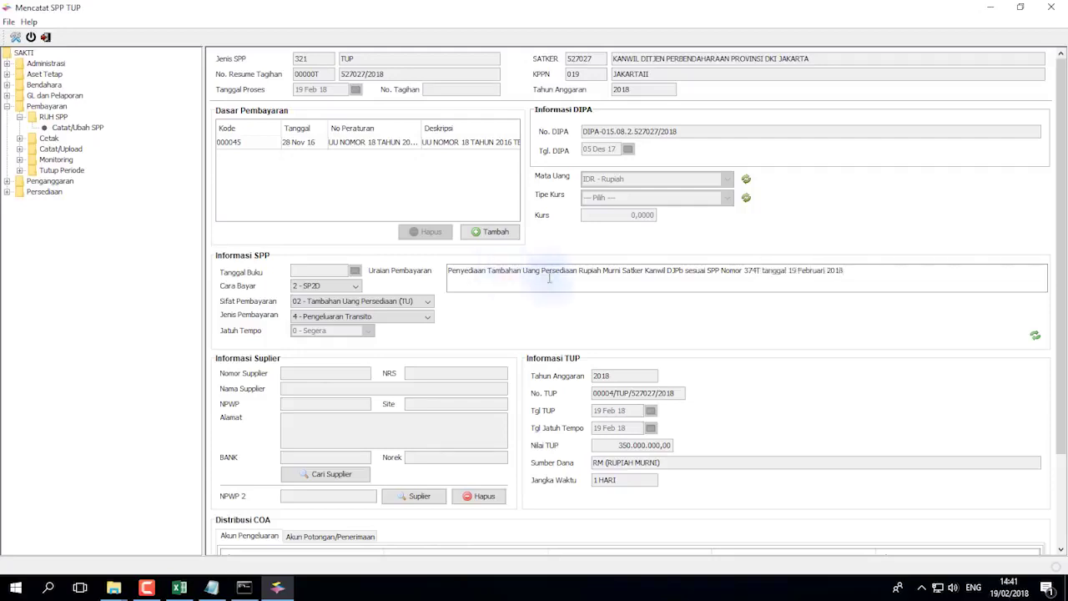
Assign the Kanwil Ditjen Perbendaharaan supplier entry with the Bank Rakyat Indonesia account to the SPP
left_click(310, 474)
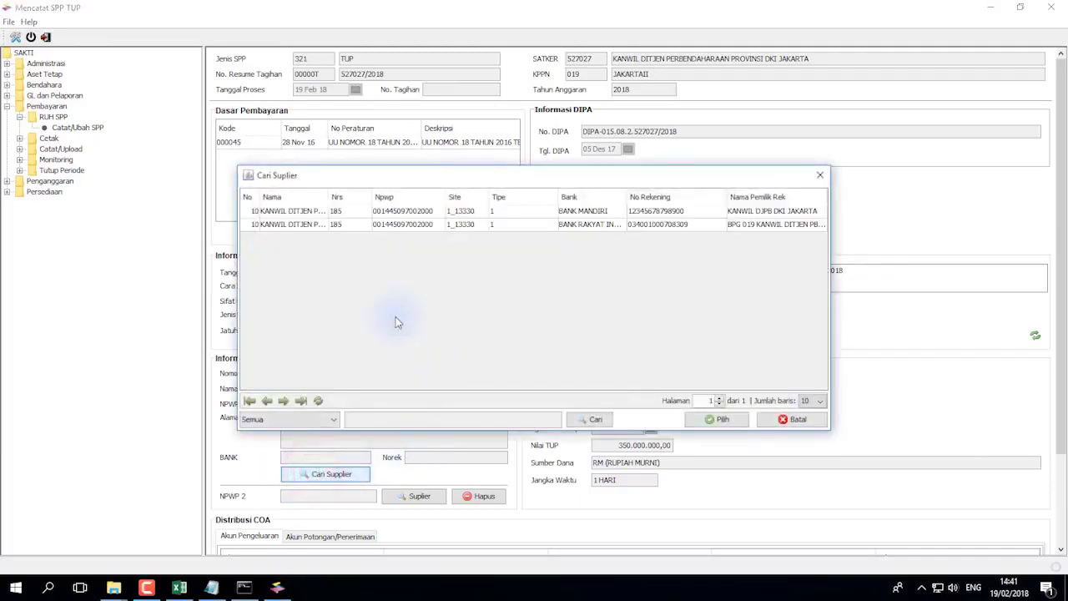
left_click(770, 225)
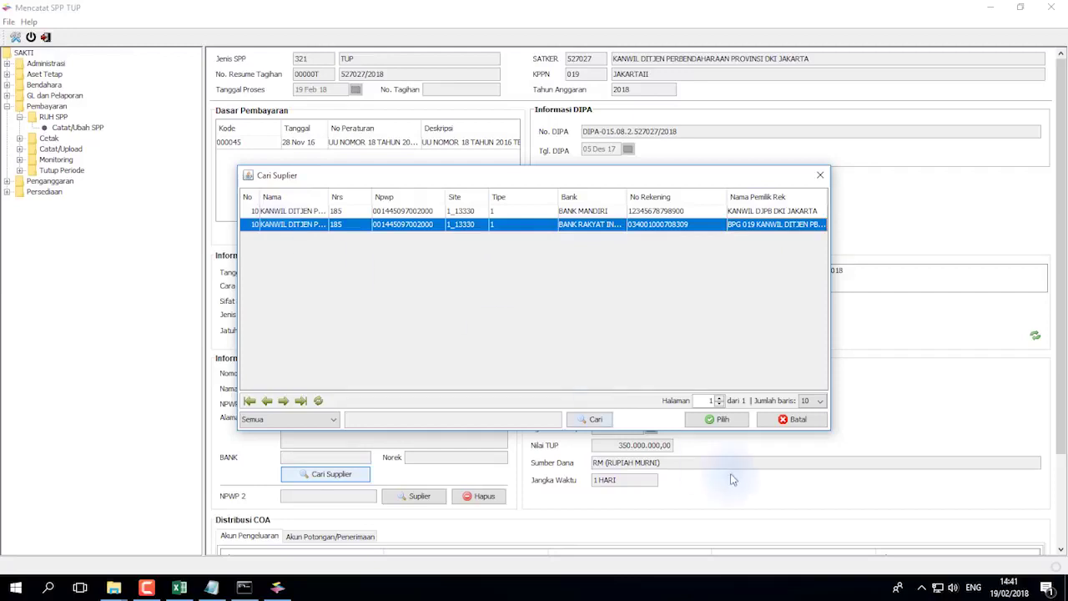
left_click(719, 420)
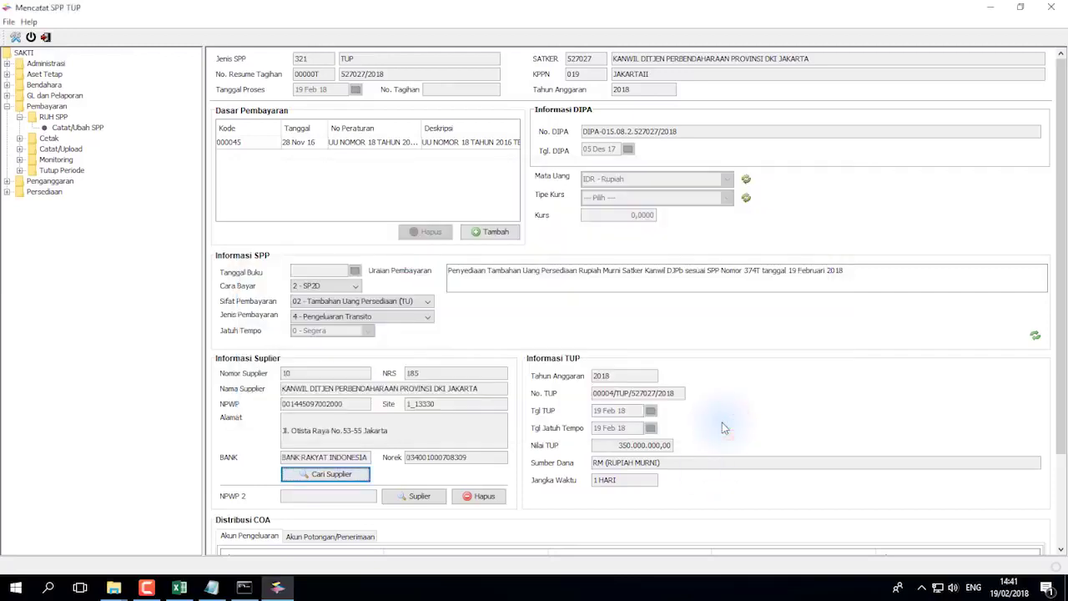
Check the COA distribution for account 825511 and save the SPP TUP record
scroll(1059, 342, "down", 3)
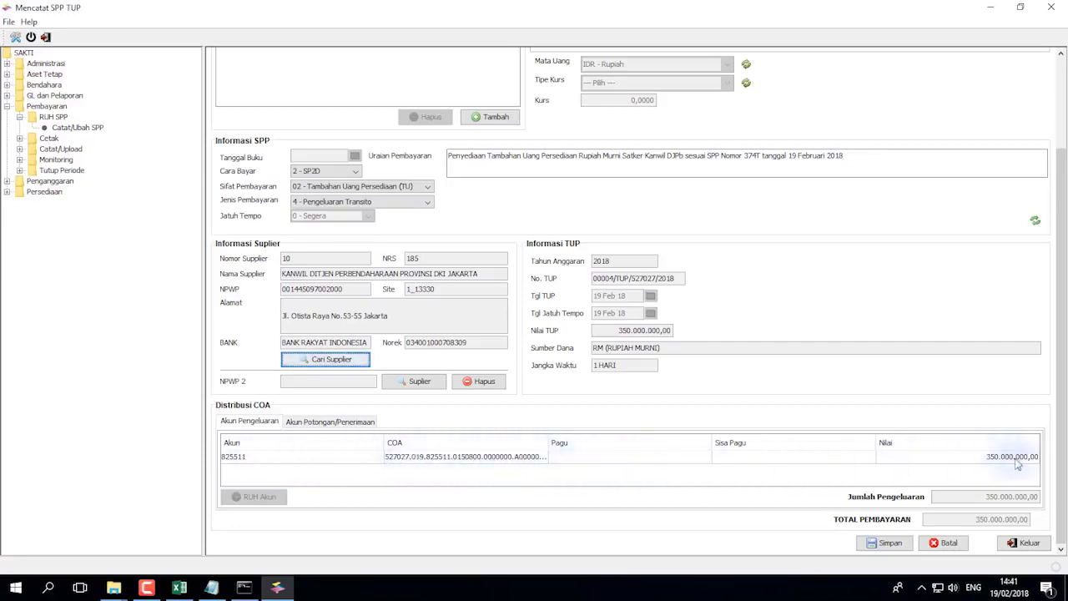
left_click(876, 544)
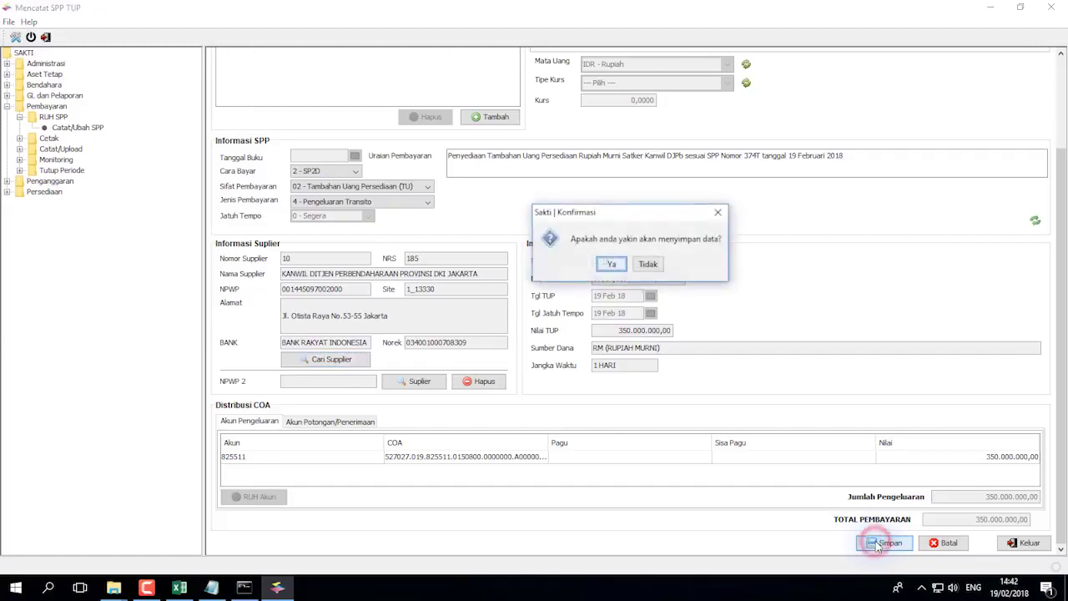
left_click(604, 265)
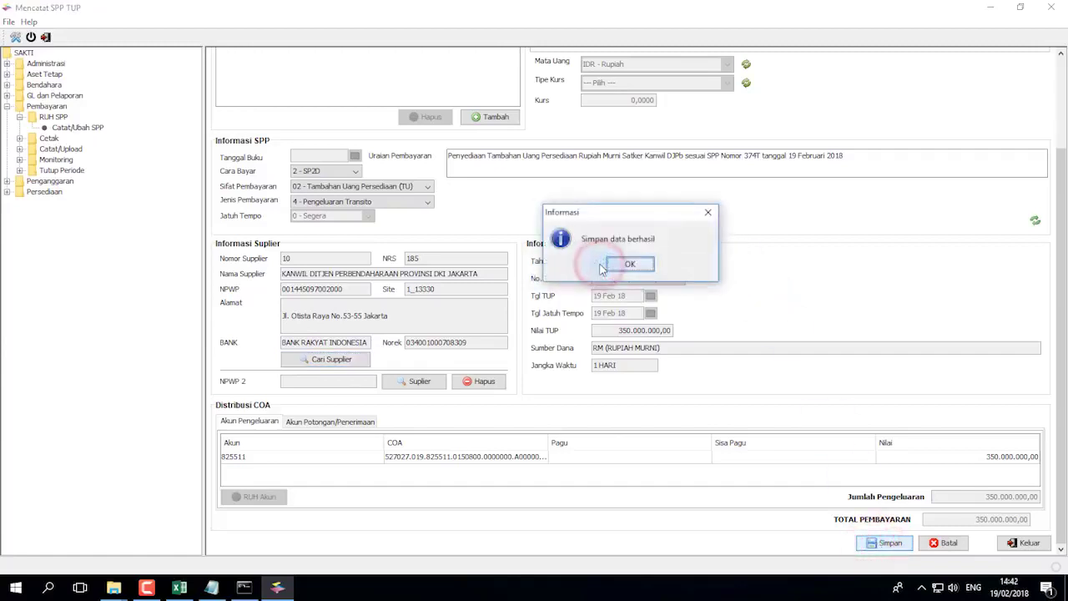
left_click(630, 264)
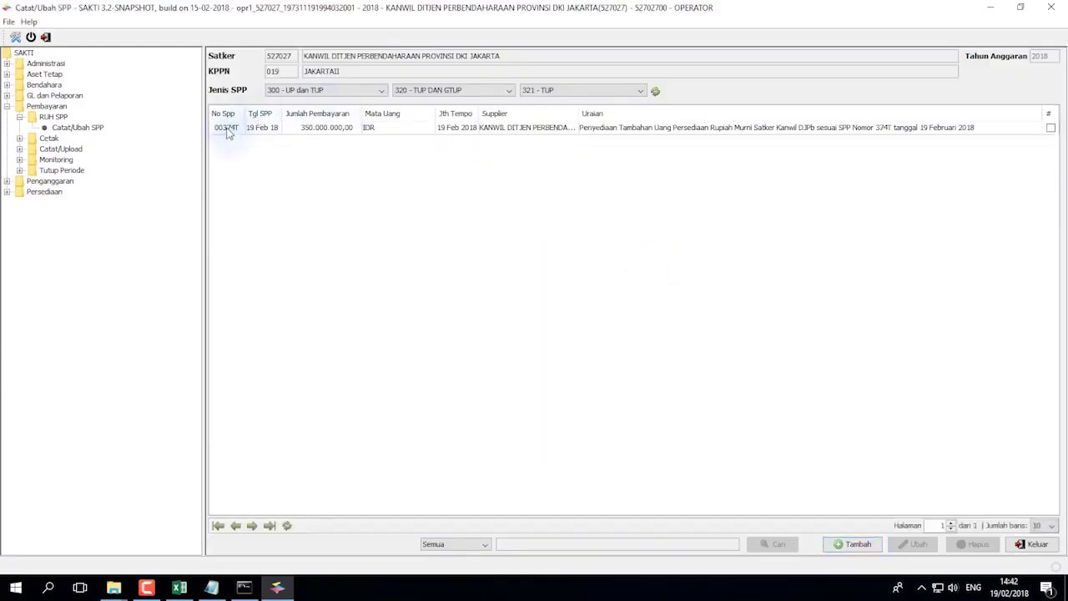
Print the TUP payment request 00374T to the screen from Mencetak SPP and review the whole document
left_click(48, 137)
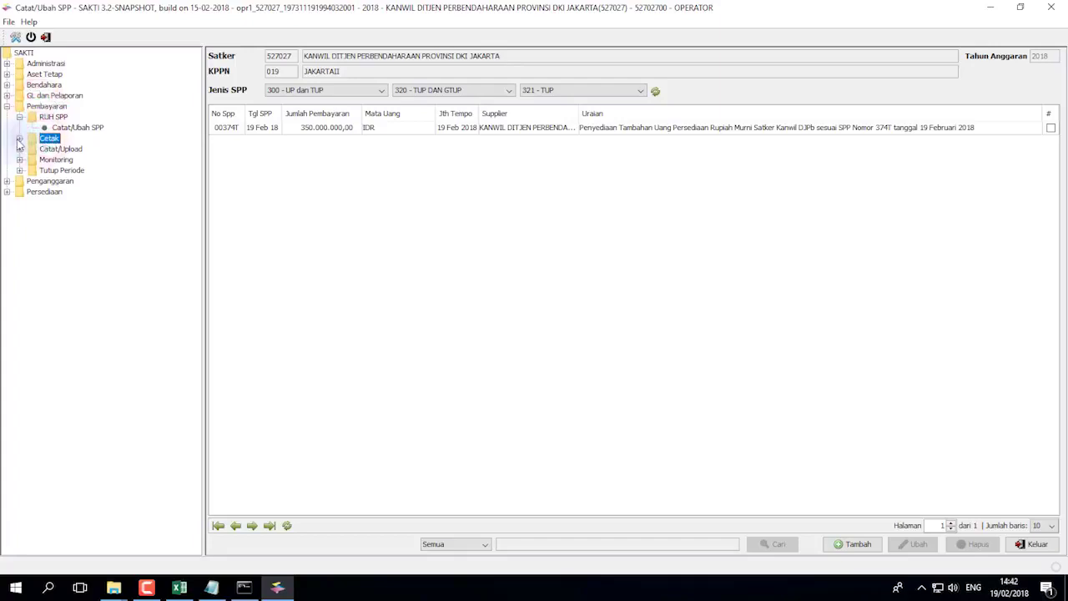
left_click(19, 138)
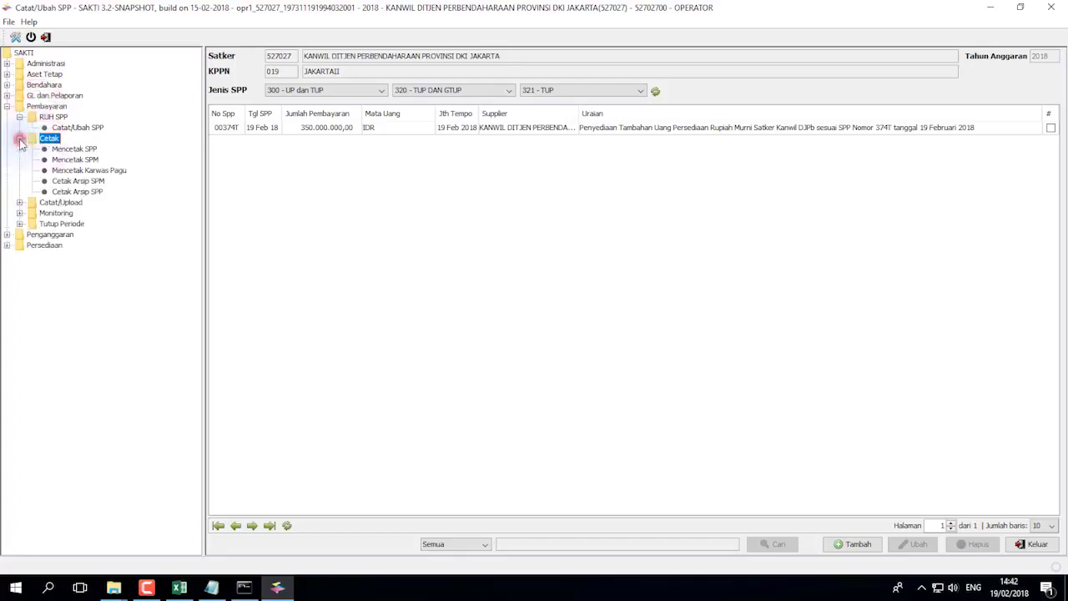
double_click(73, 149)
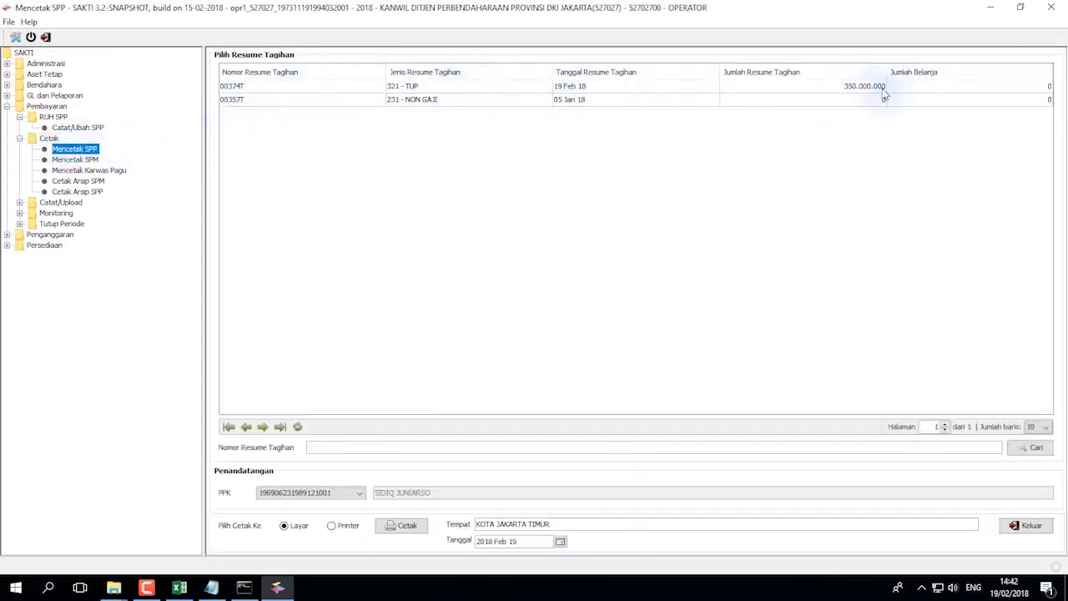
left_click(237, 88)
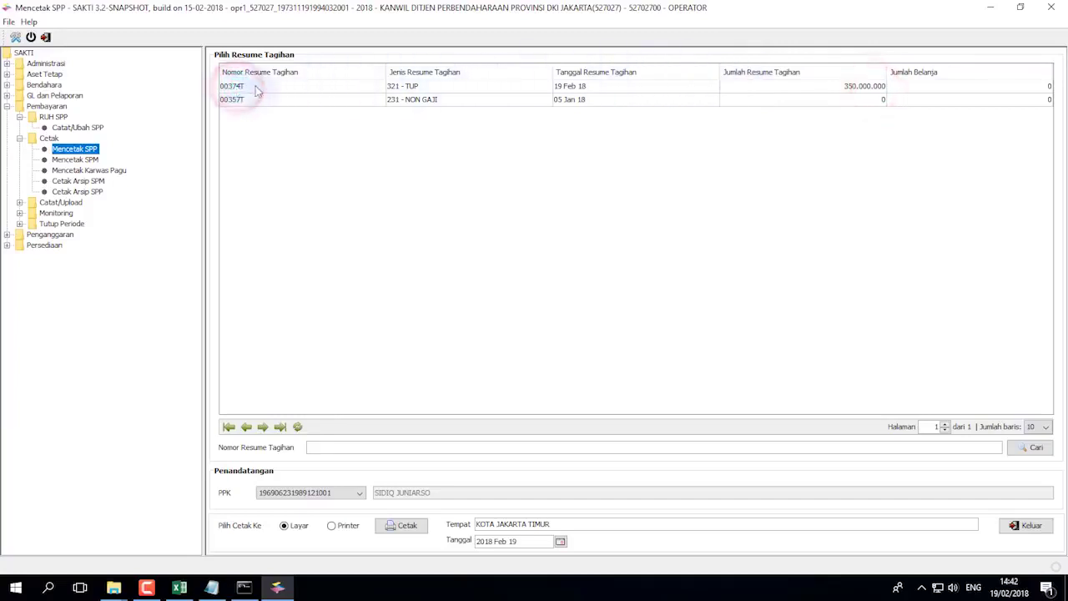
left_click(405, 529)
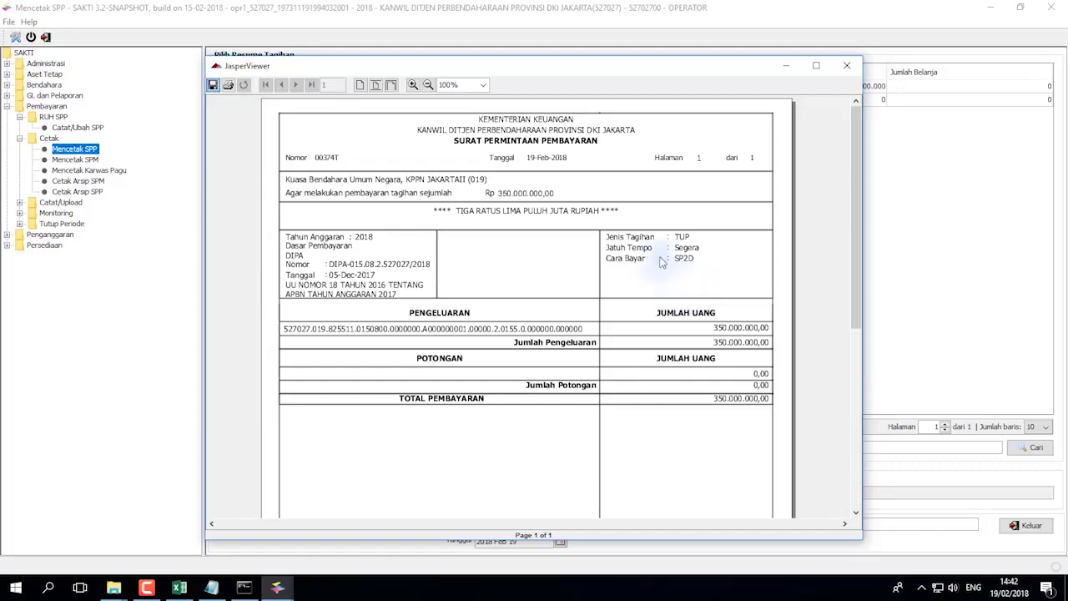
scroll(504, 343, "down", 1)
scroll(639, 357, "down", 5)
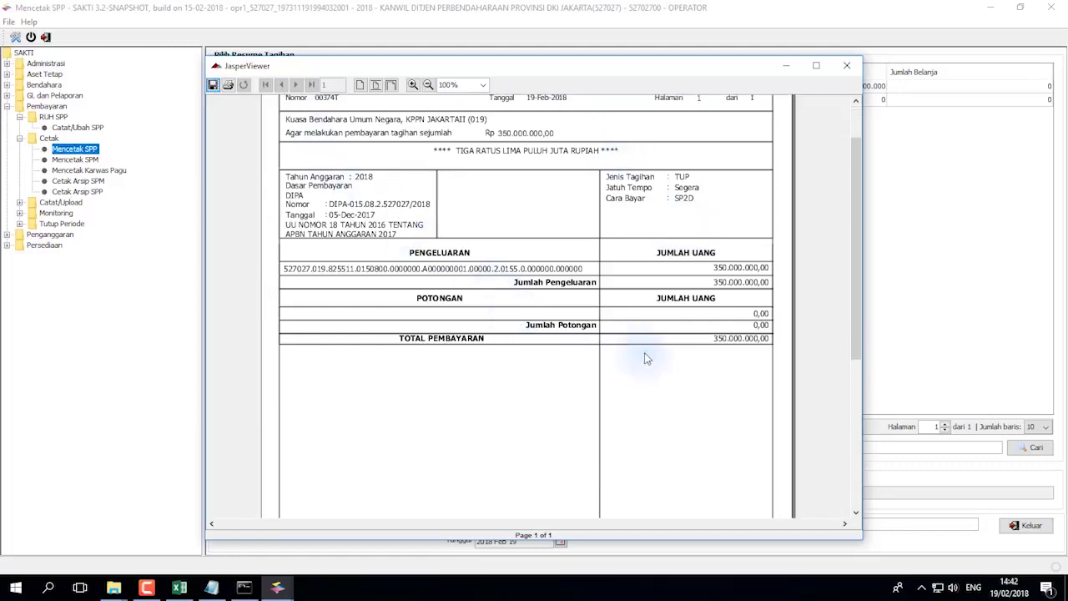
scroll(645, 359, "down", 2)
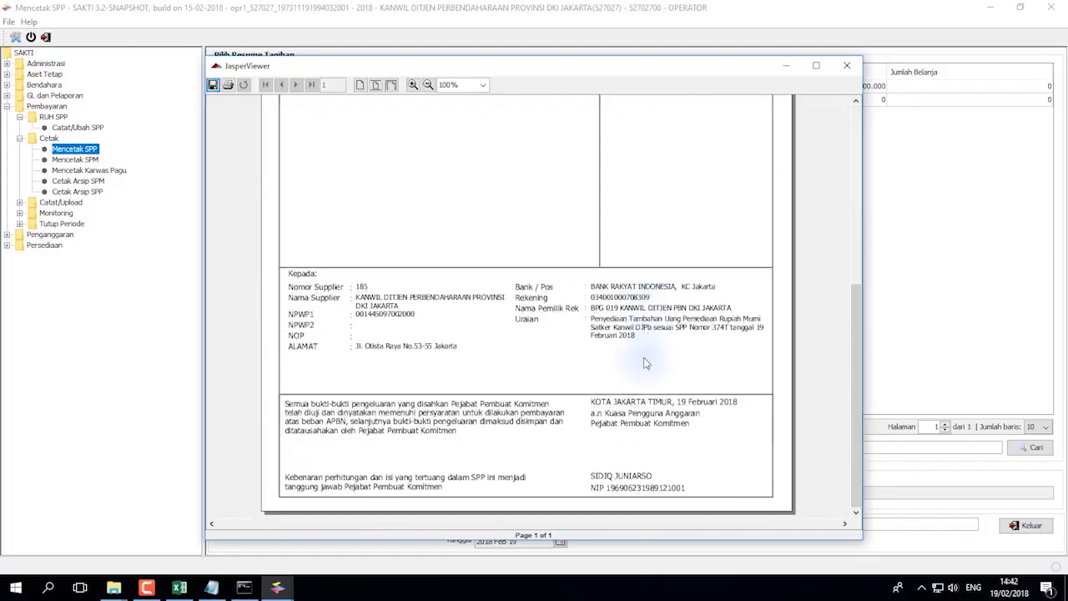
scroll(645, 365, "up", 4)
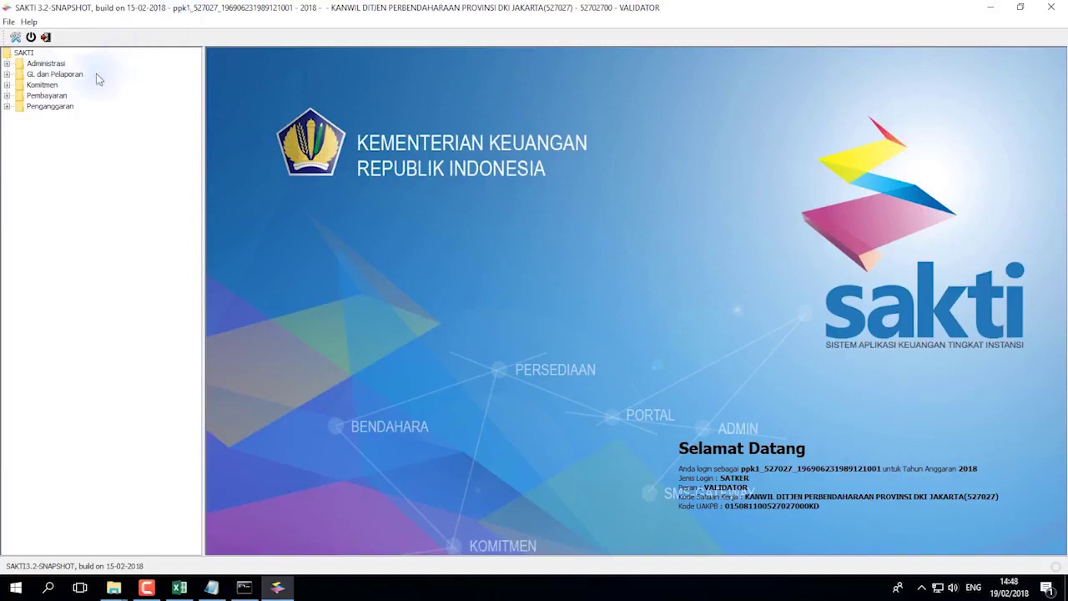
Open the Validasi SPP form for payments under the PPK validator login
double_click(47, 97)
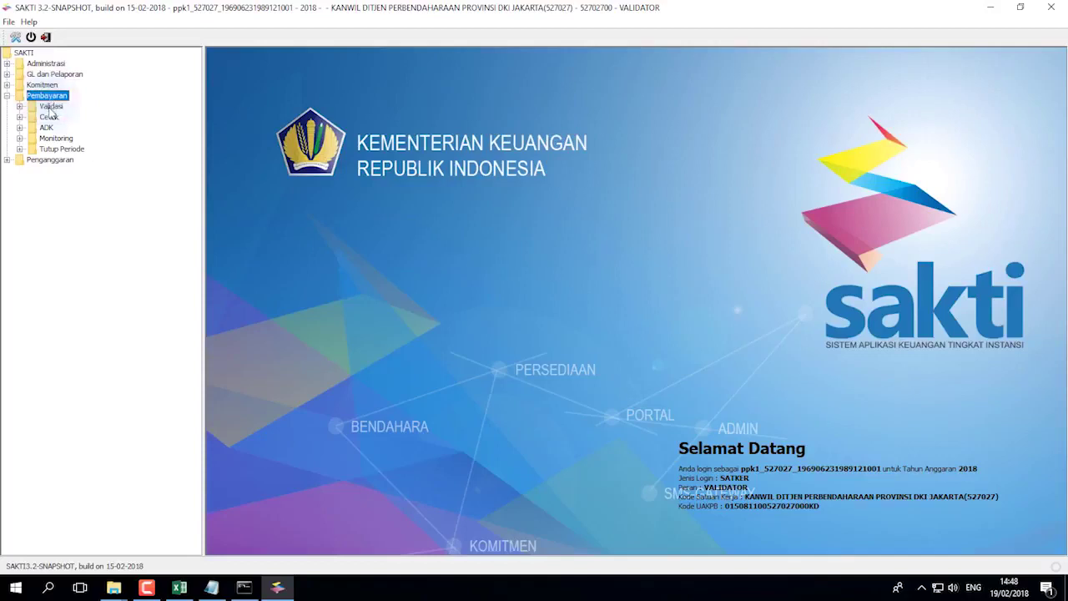
double_click(50, 106)
double_click(71, 117)
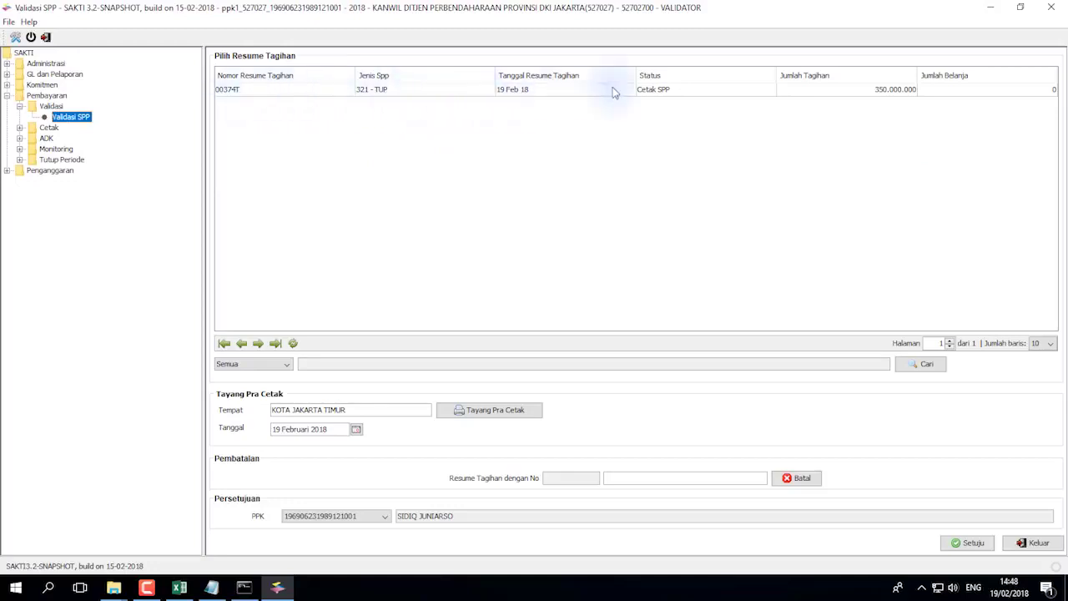
Preview the printout of TUP bill resume 00374T, close it, and approve the bill resume
left_click(403, 92)
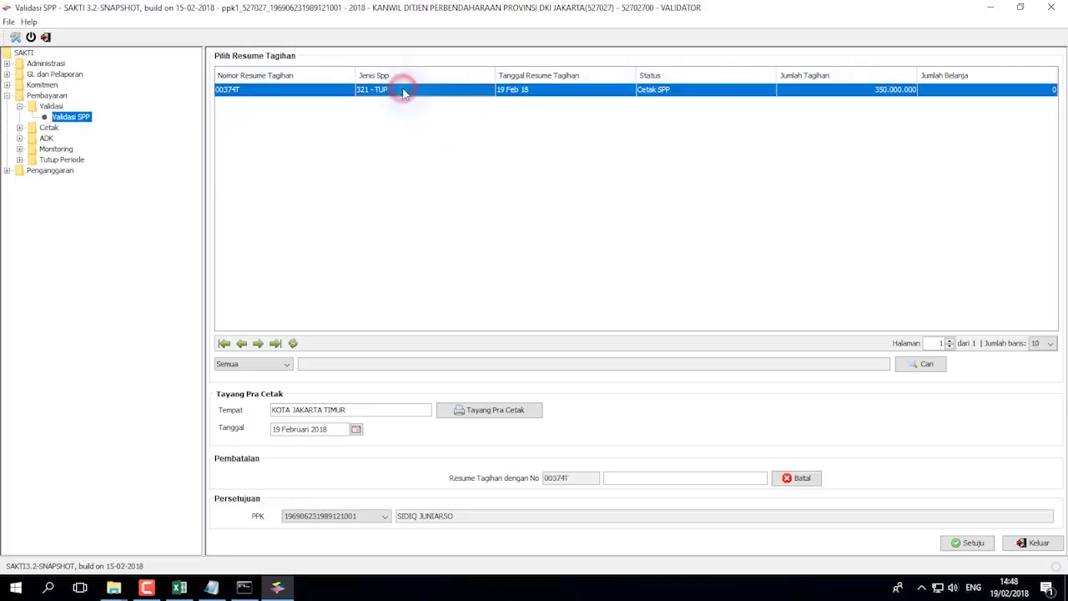
left_click(490, 416)
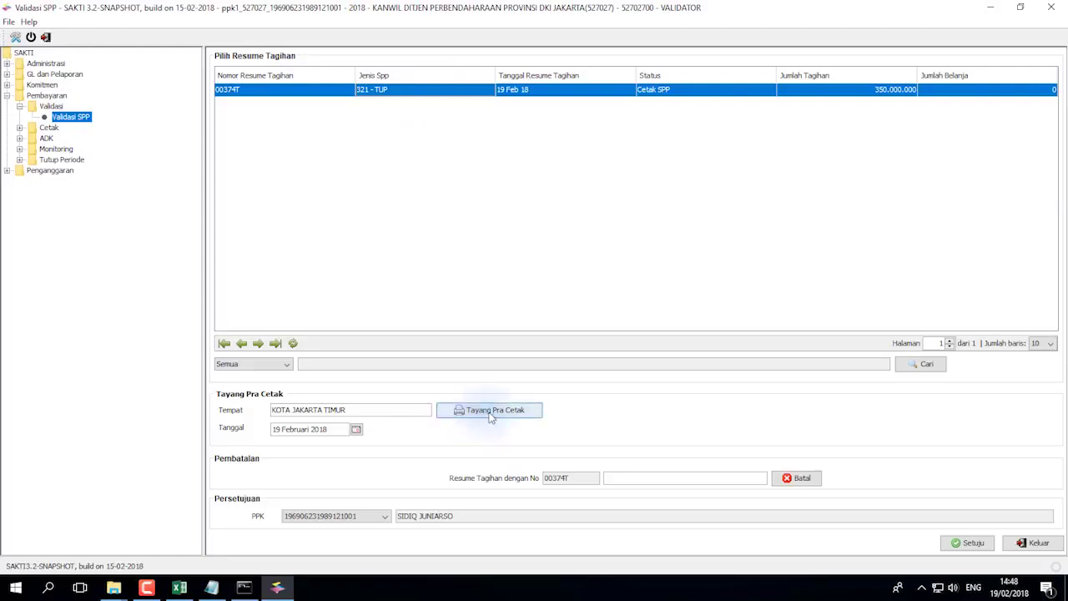
left_click(534, 414)
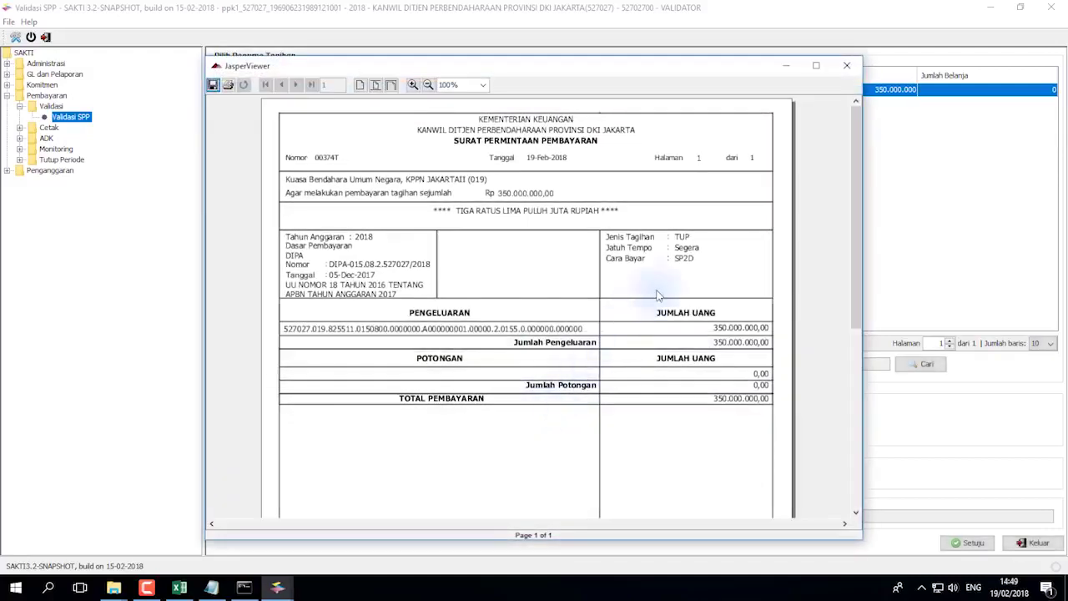
left_click(845, 66)
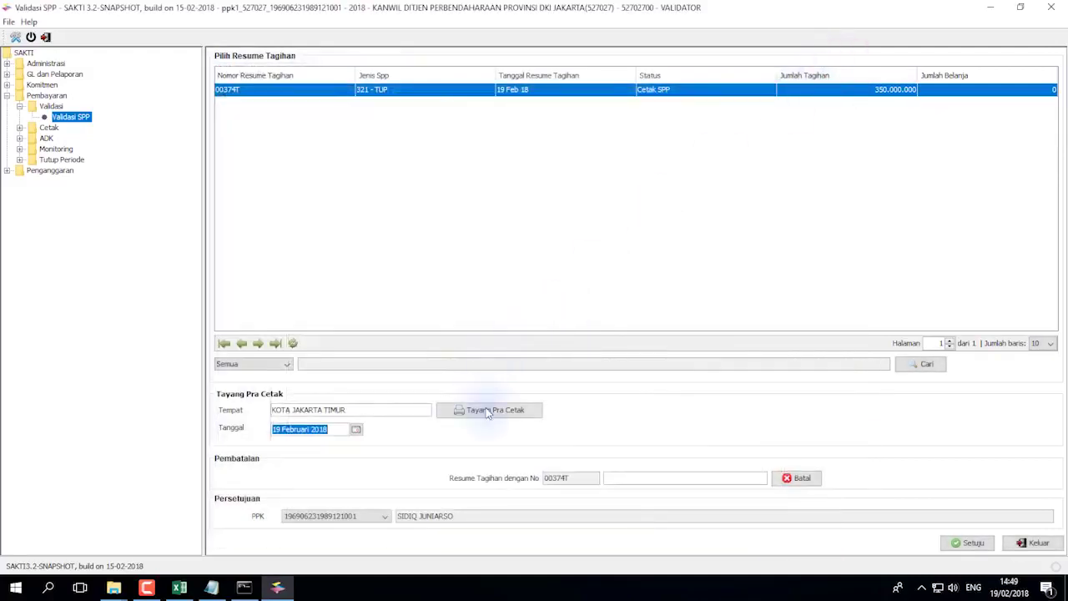
left_click(973, 543)
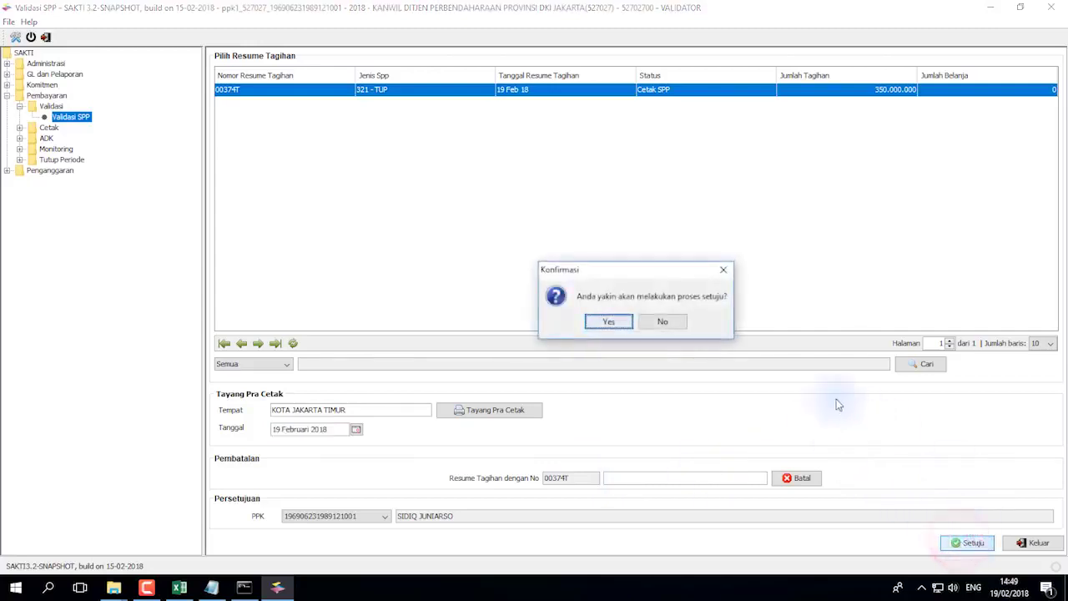
left_click(608, 324)
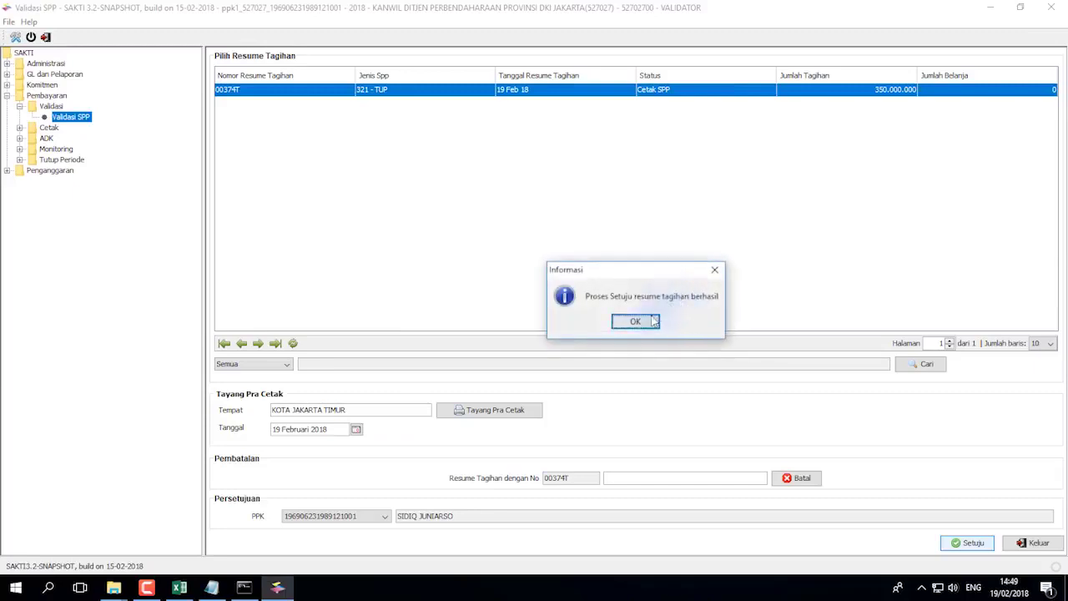
Acknowledge the approval of bill resume 00374T, select its row to check the status, and open the ADK SPP form
left_click(649, 324)
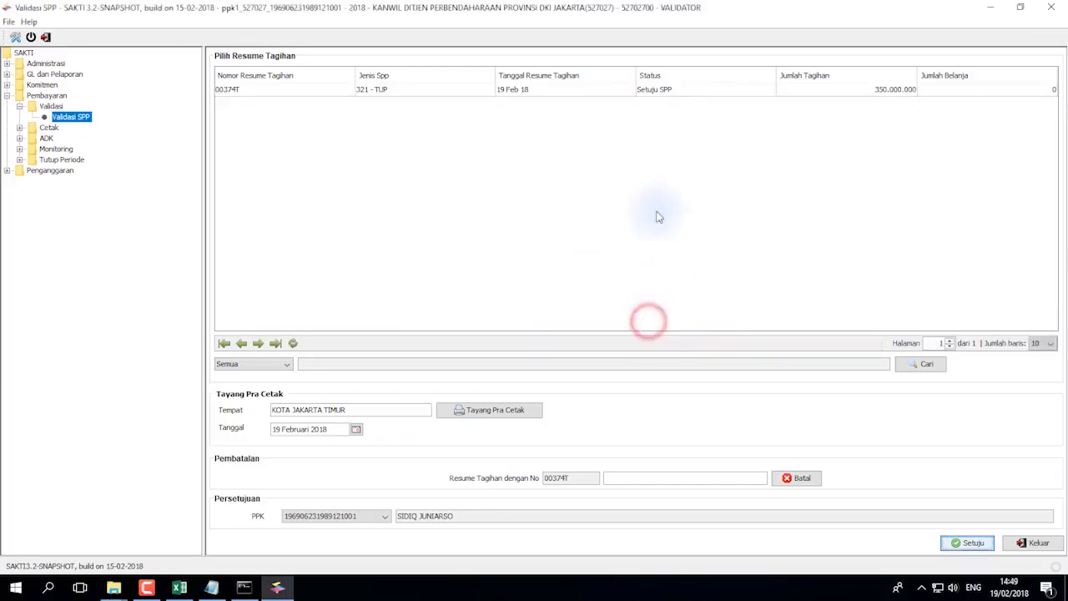
left_click(662, 91)
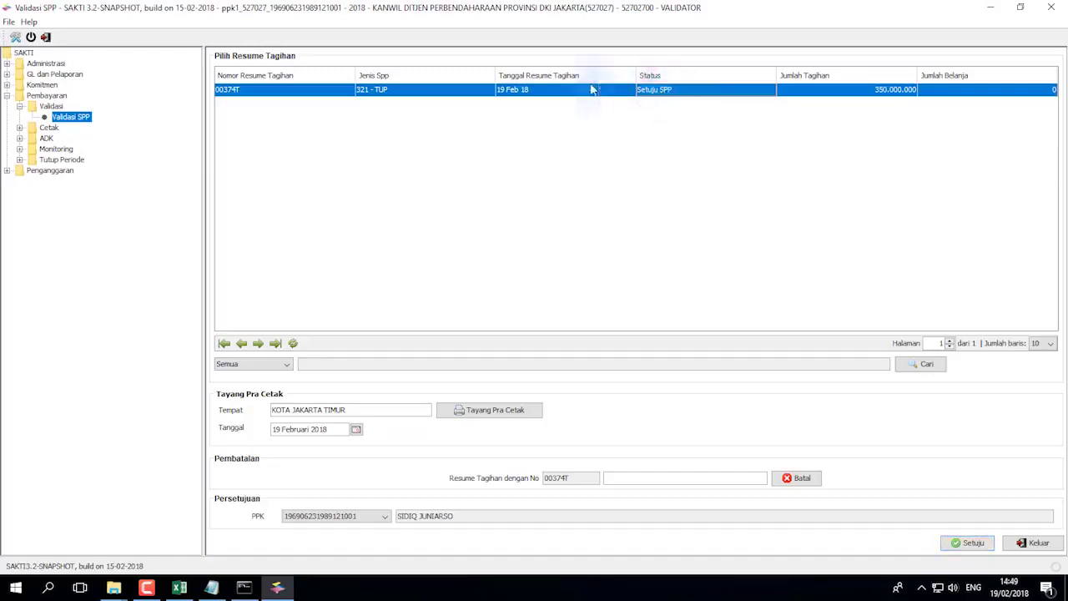
left_click(19, 138)
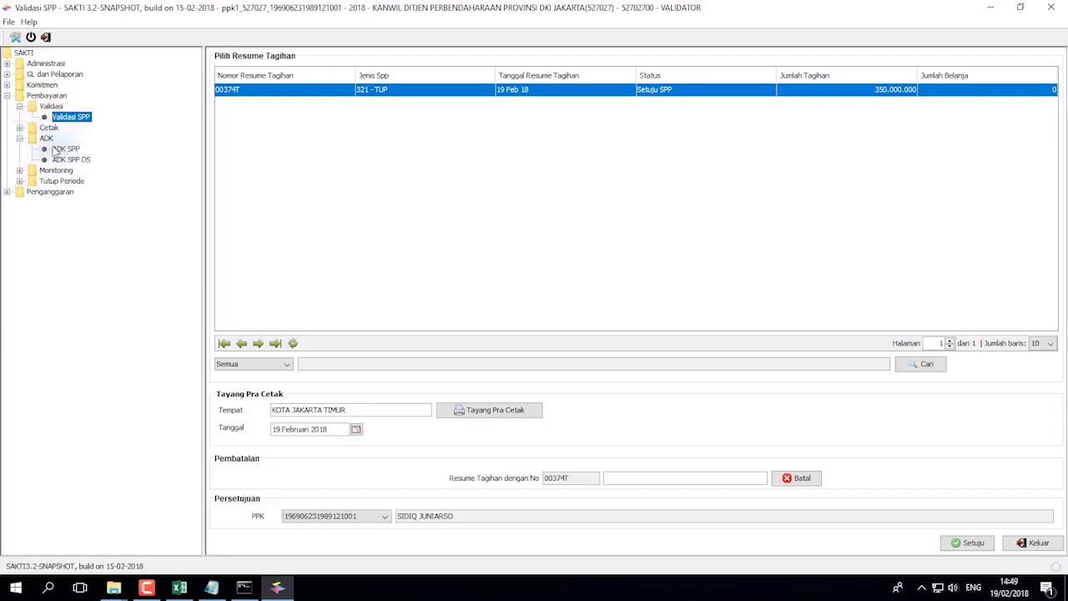
double_click(67, 150)
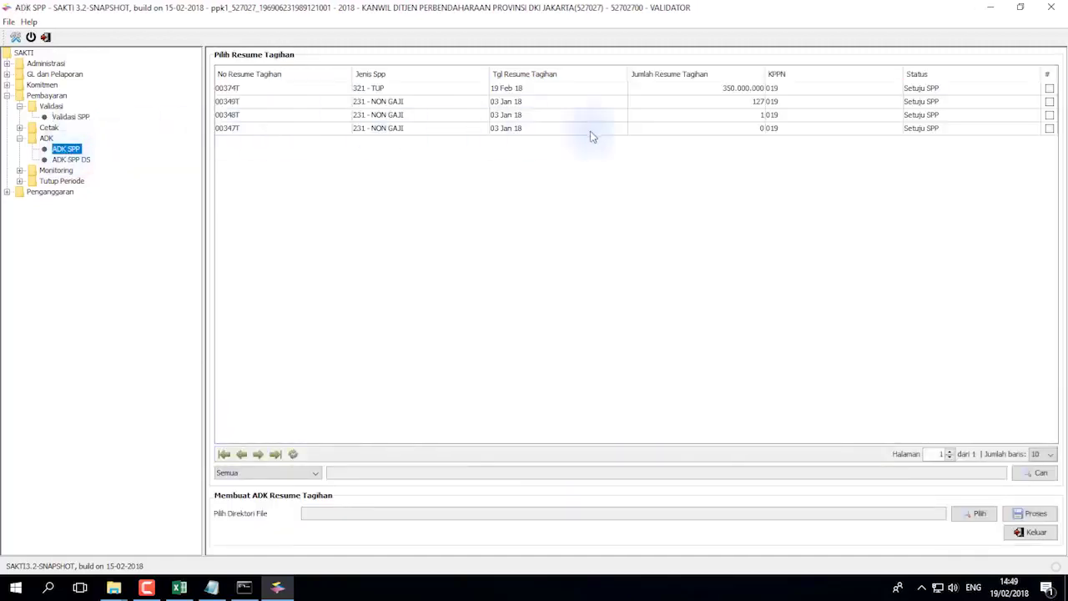
Mark TUP bill resume 00374T for ADK creation and choose the Desktop as the output directory
left_click(918, 92)
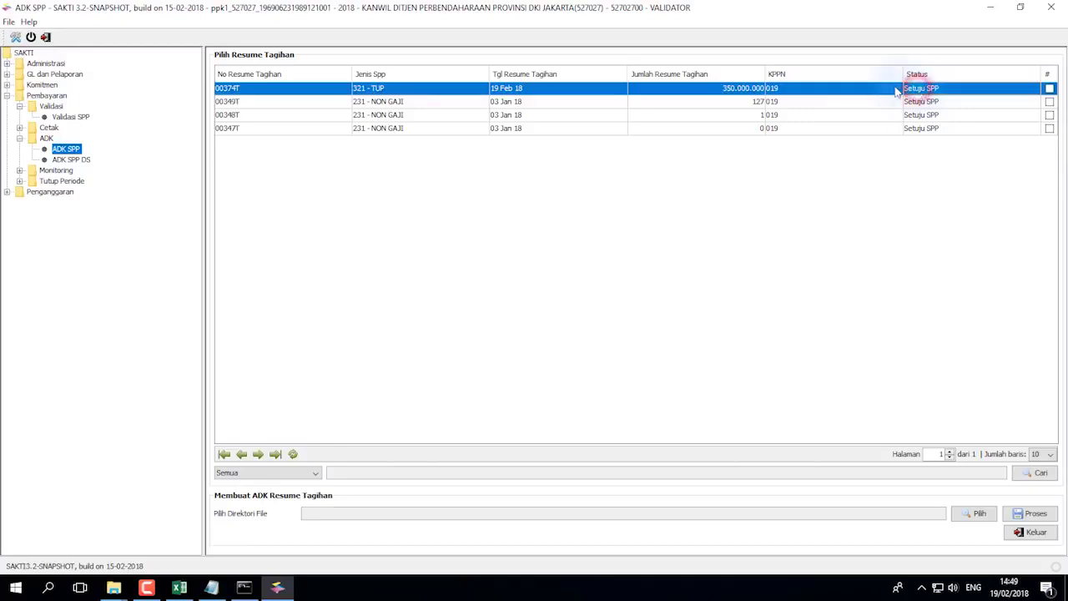
left_click(1050, 88)
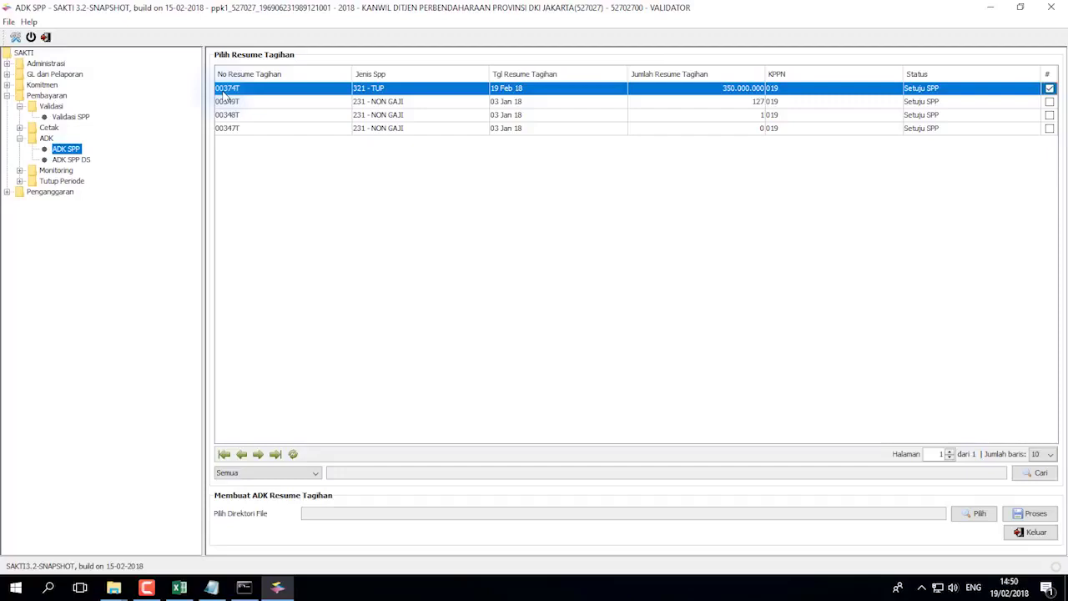
left_click(973, 513)
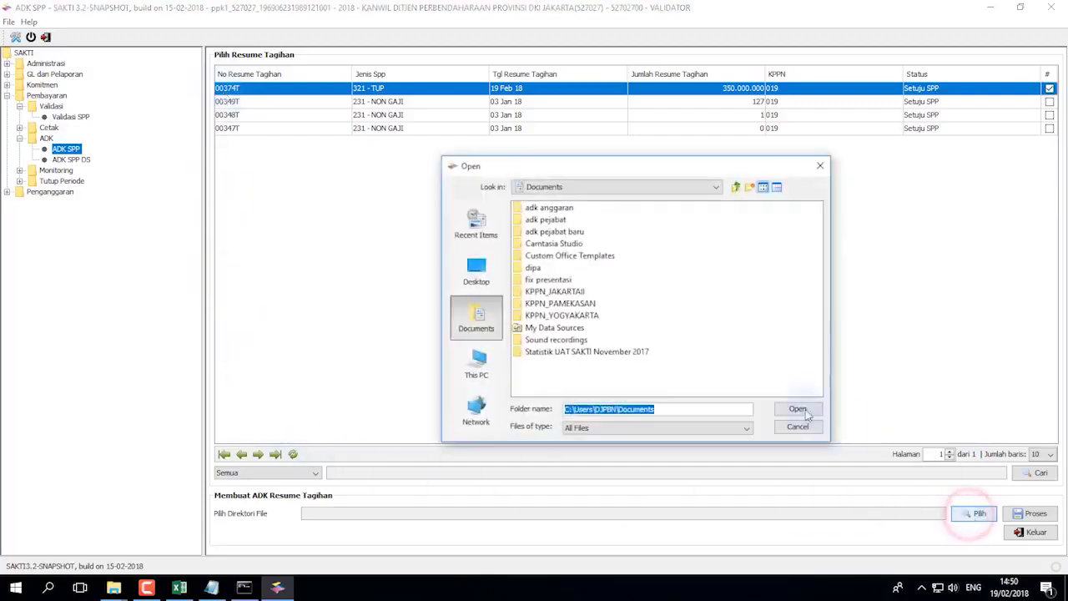
left_click(478, 272)
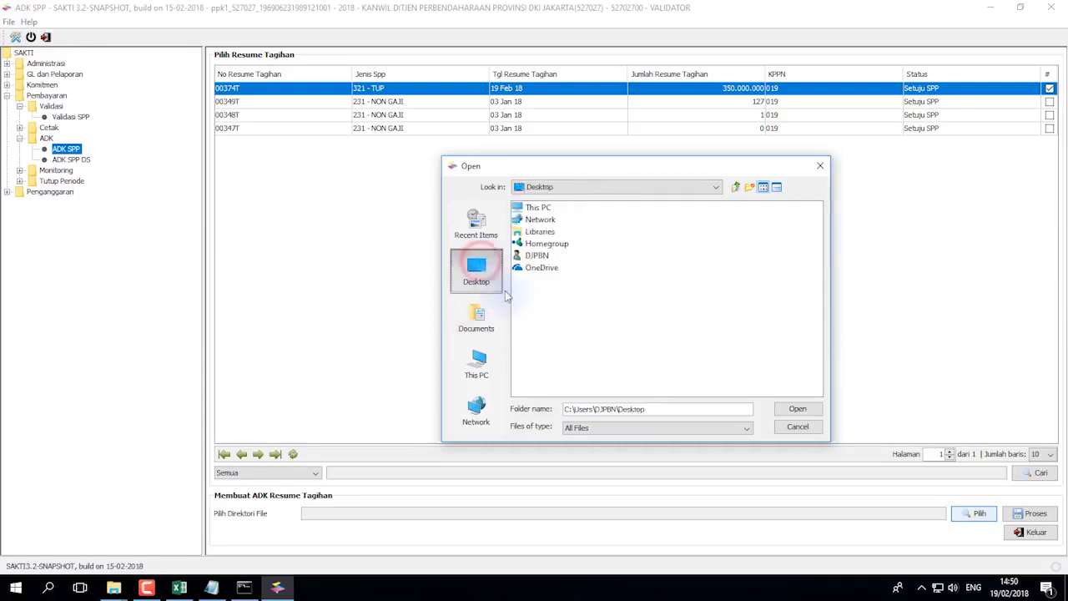
left_click(797, 409)
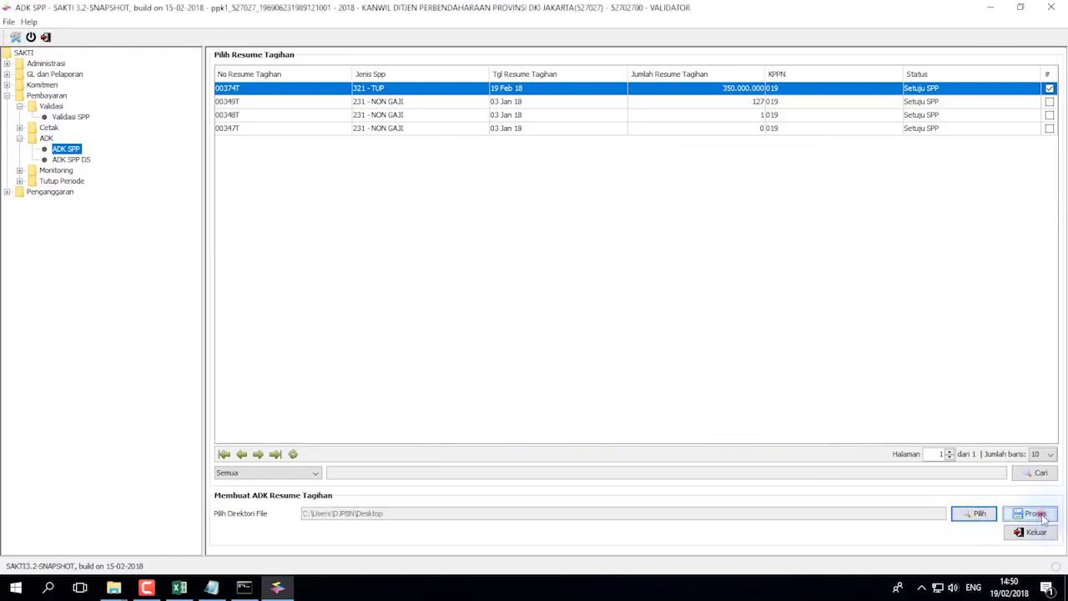
Process the ADK for the marked bill resume, entering and repeating the PPK's PIN, and acknowledge the notice
left_click(1041, 517)
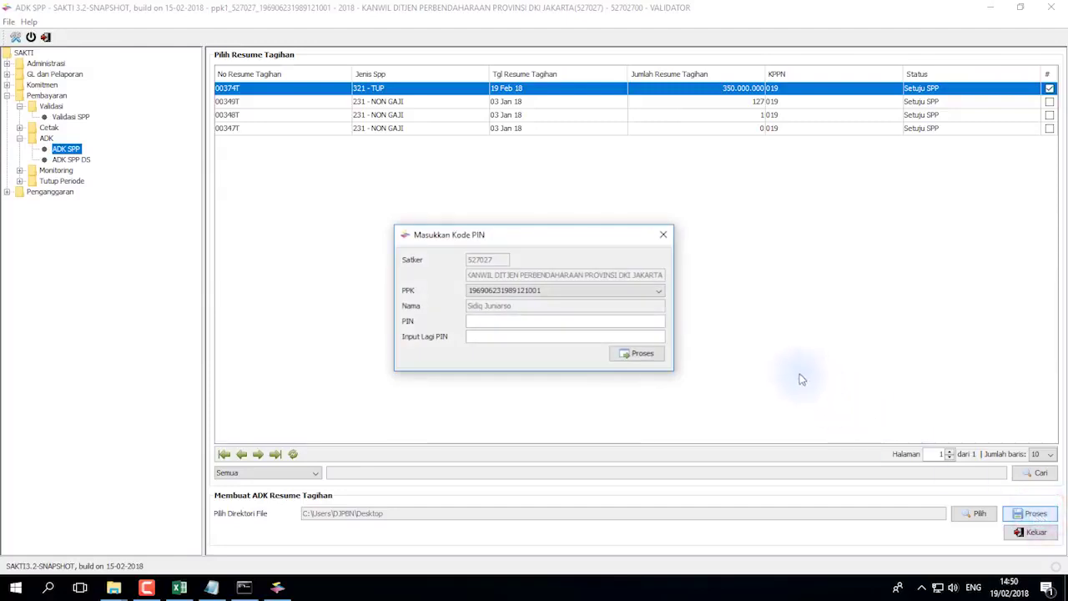
left_click(637, 320)
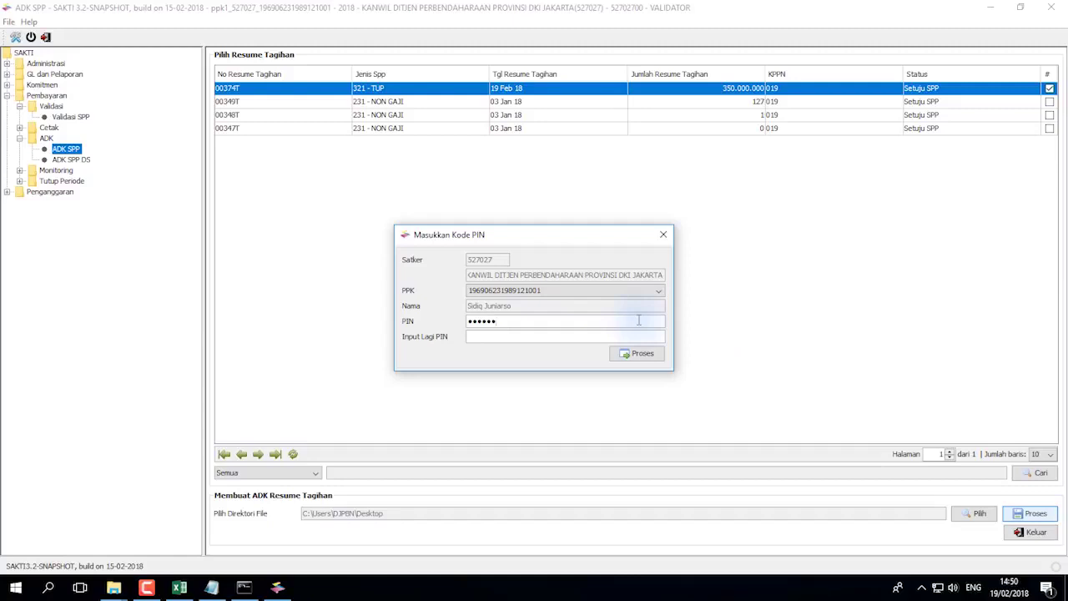
left_click(634, 353)
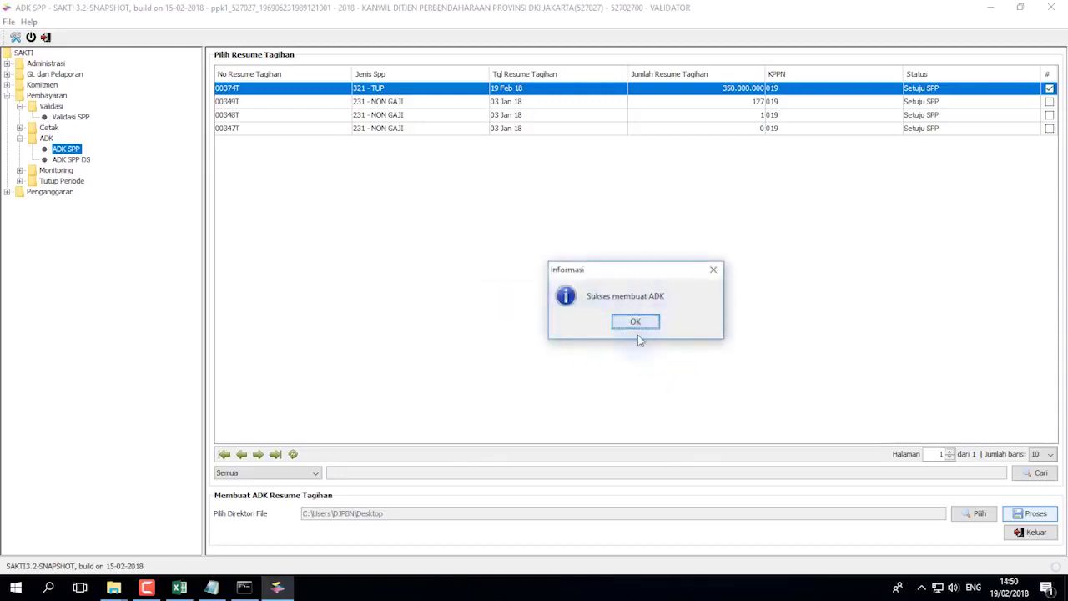
left_click(643, 323)
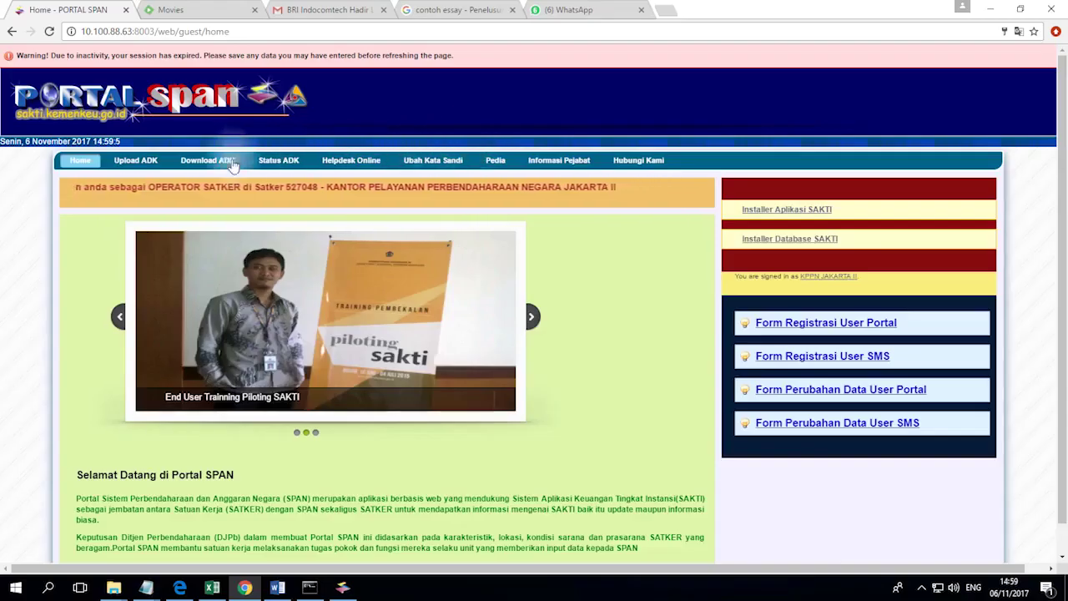
In Portal SPAN's Upload ADK form, set the ADK type to RESUME TAGIHAN and choose the file PMRT01952704820171106003.adk
left_click(134, 165)
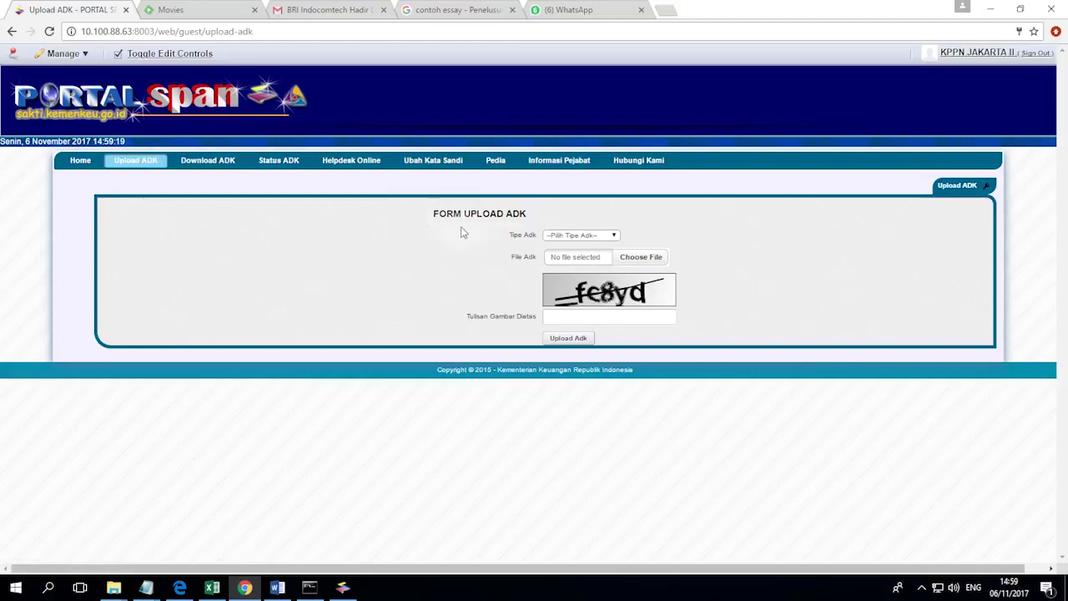
left_click(615, 237)
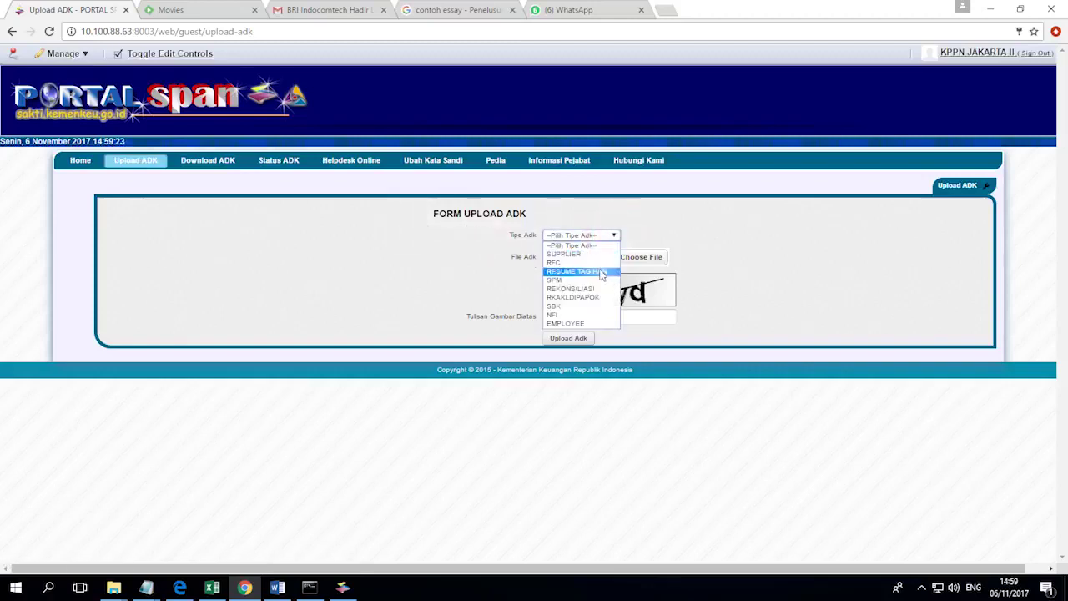
left_click(600, 272)
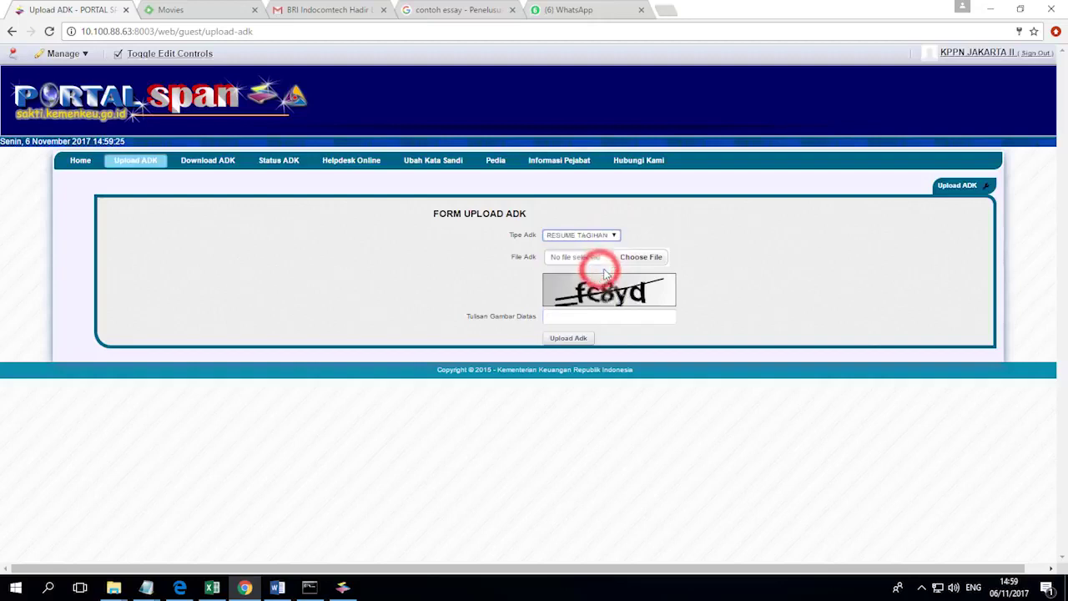
left_click(635, 258)
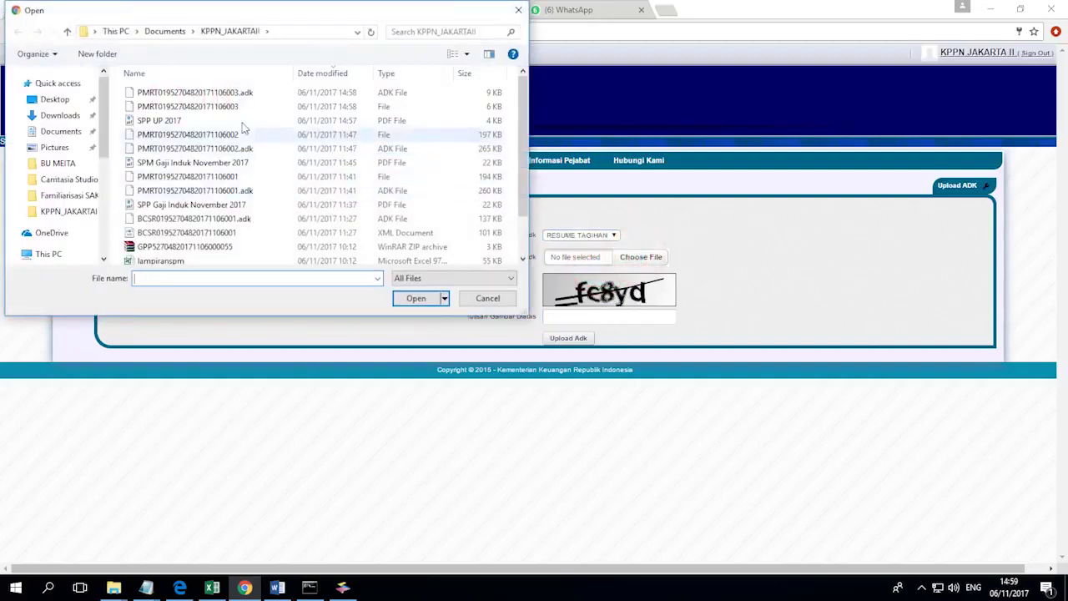
left_click(219, 93)
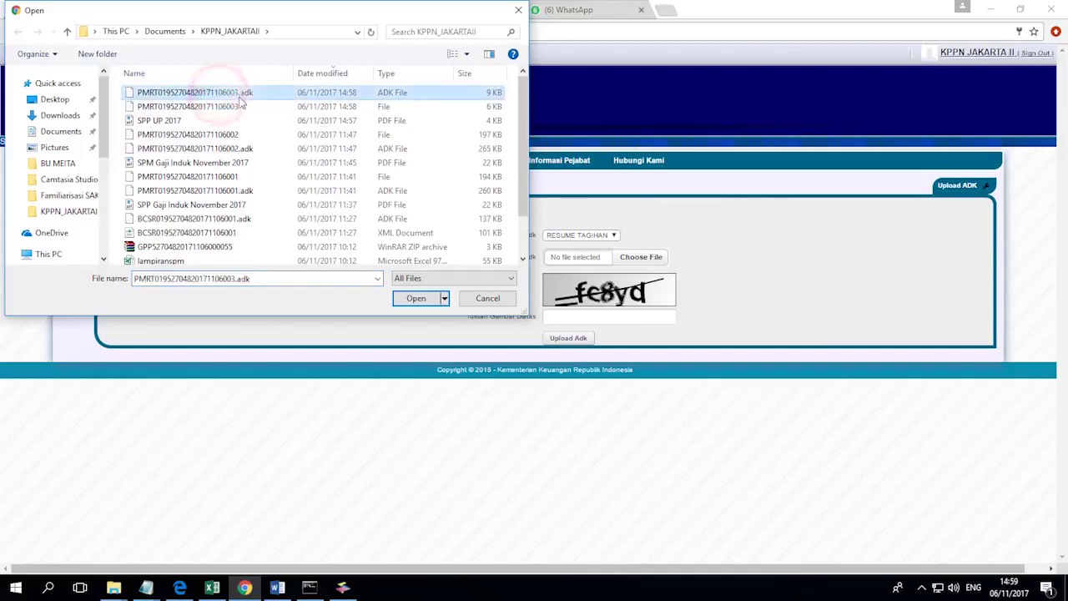
left_click(416, 297)
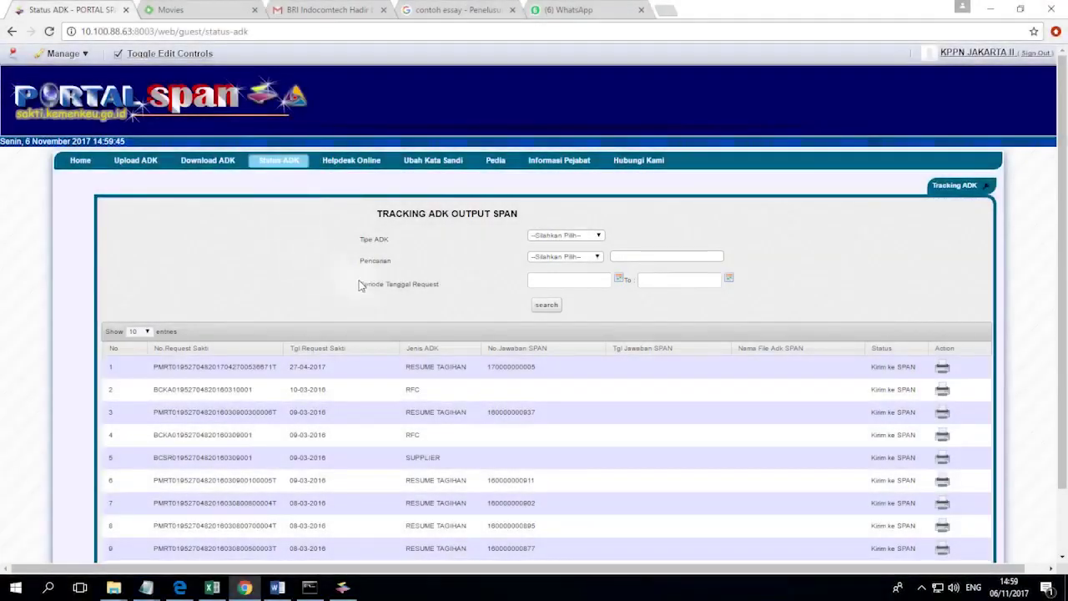
Look through the Status ADK tracking list and check the No. Jawaban SPAN of the newest RESUME TAGIHAN entry
scroll(361, 285, "down", 2)
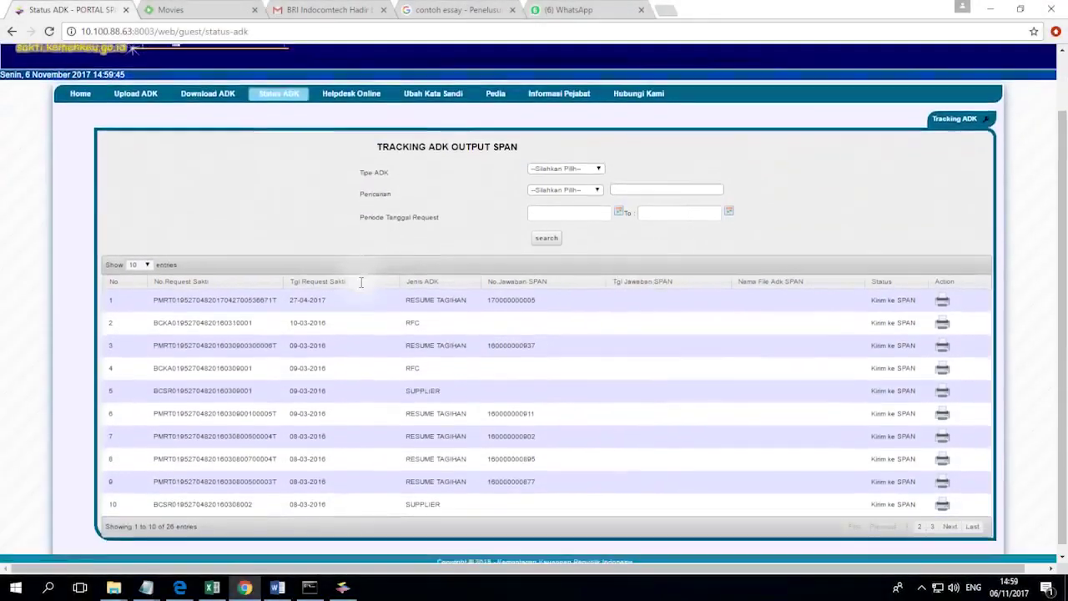
scroll(357, 286, "up", 2)
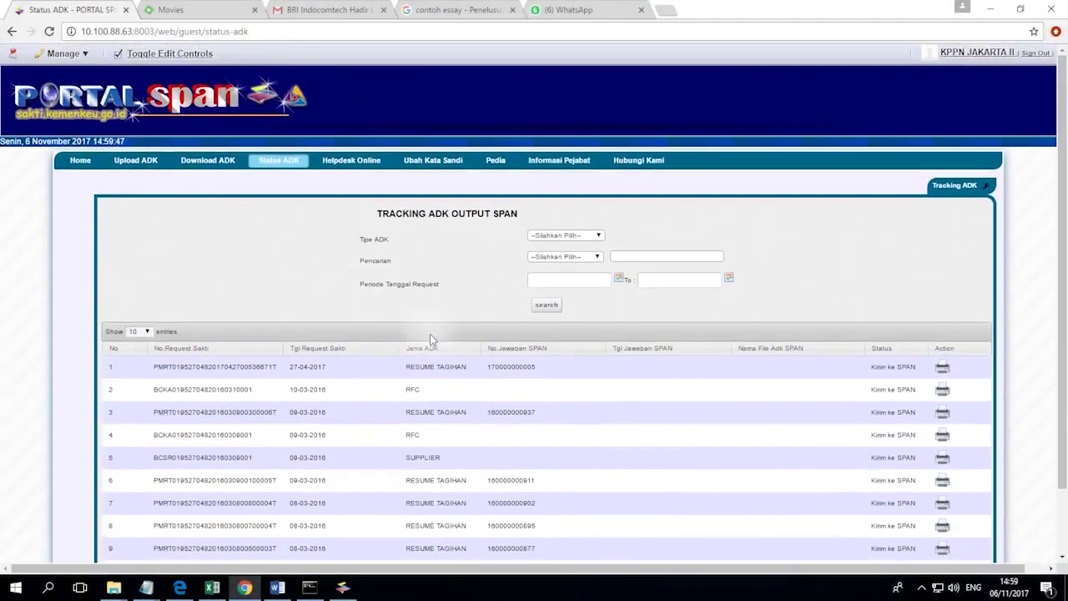
scroll(435, 338, "down", 2)
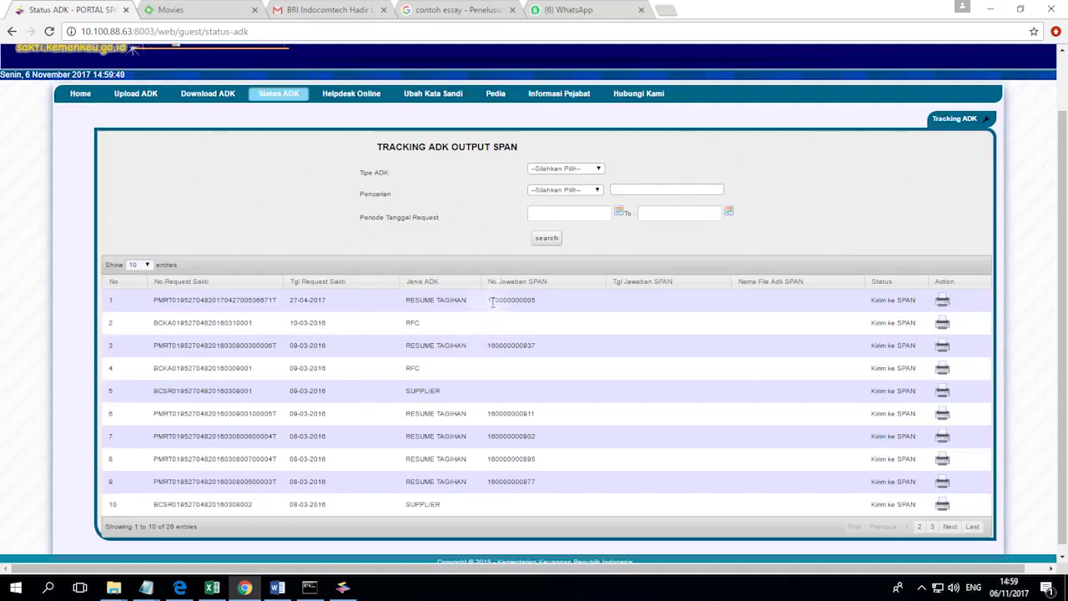
left_click_drag(489, 301, 529, 302)
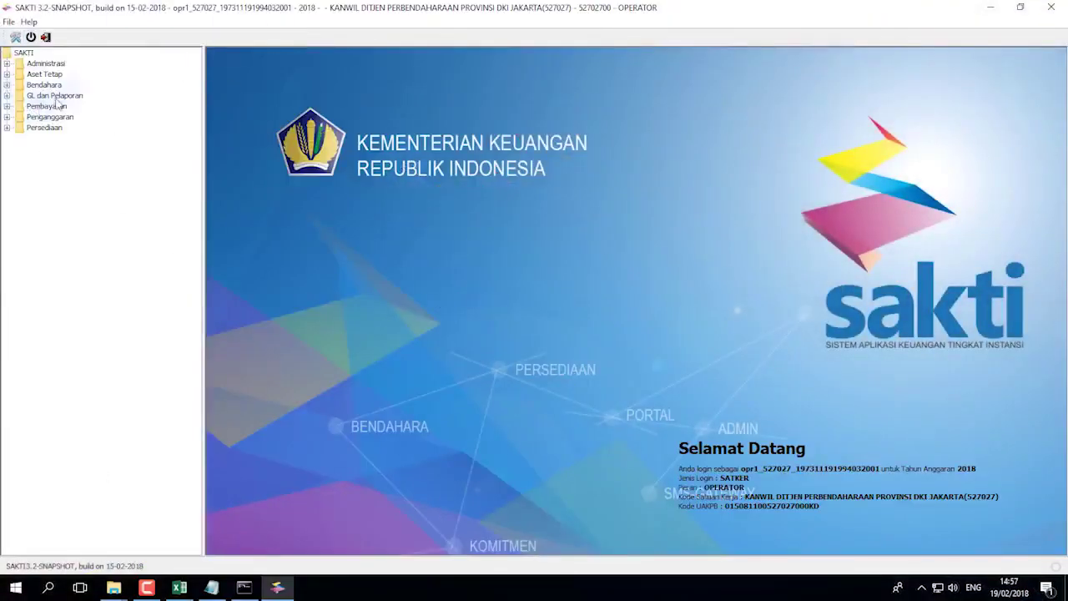
Switch to SAKTI under the operator login and open the Mencatat/Upload Nomor Tagihan ADK form for payments
double_click(43, 107)
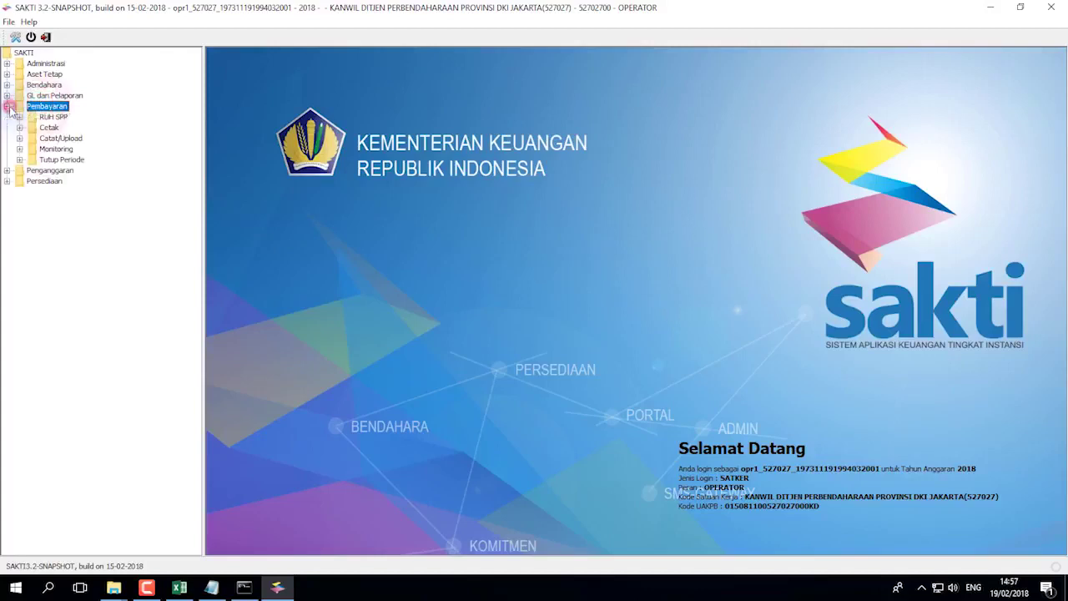
left_click(20, 138)
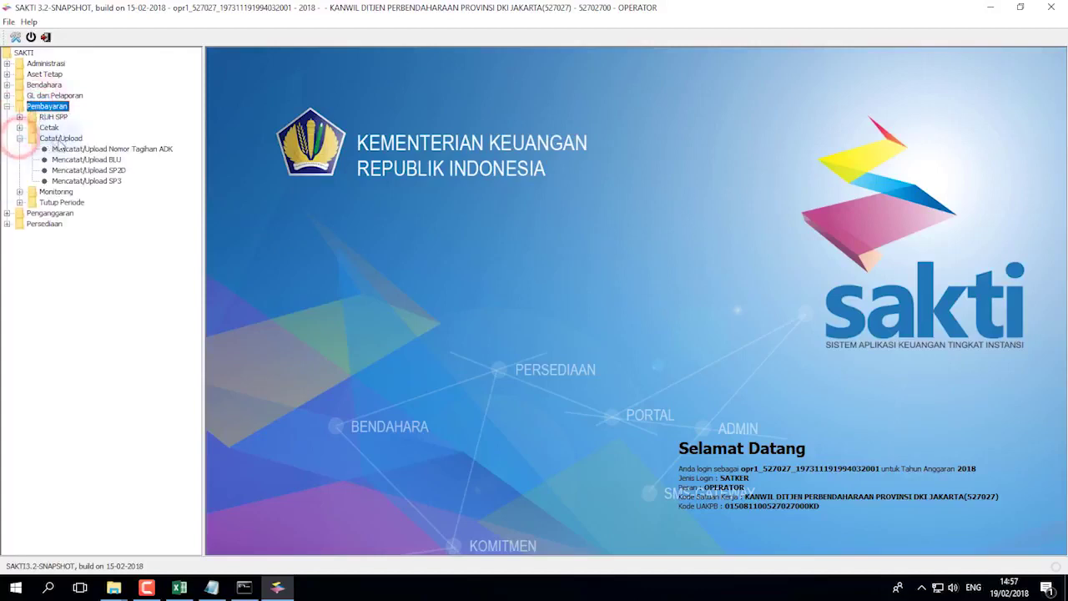
left_click(62, 138)
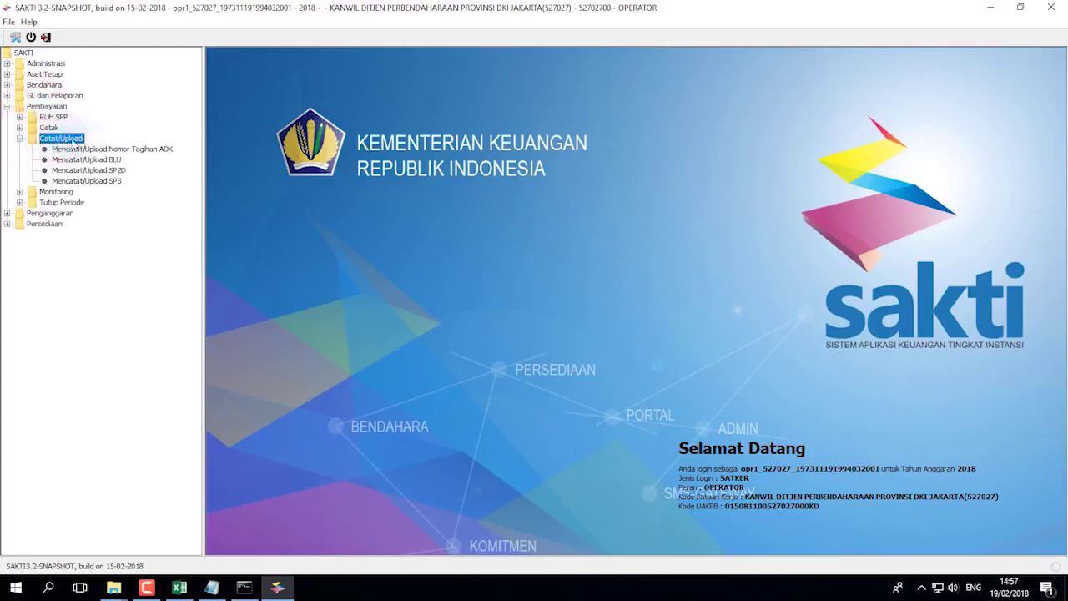
left_click(142, 151)
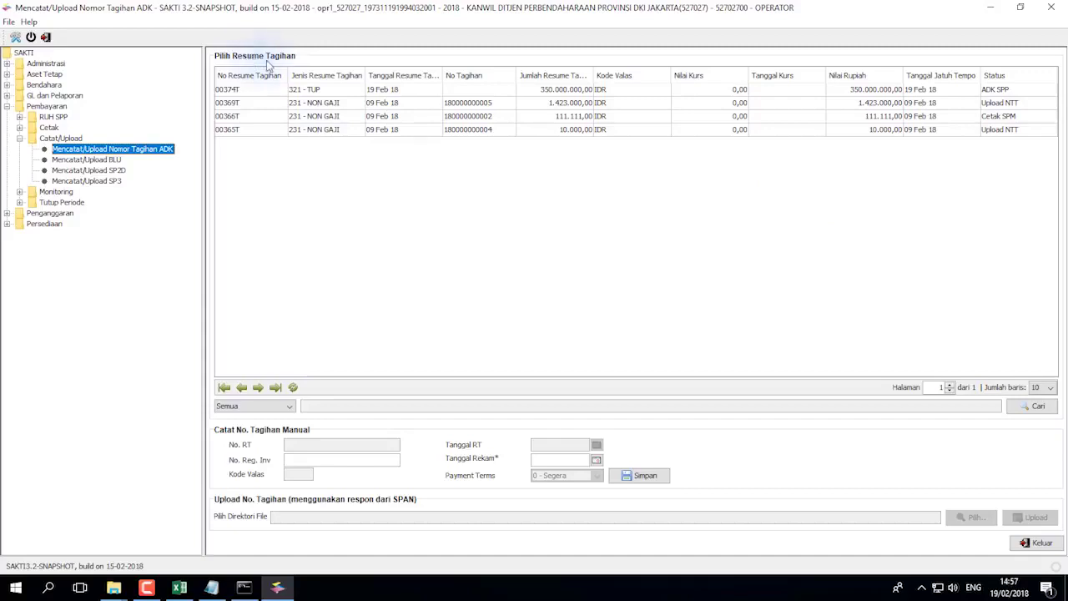
left_click(509, 90)
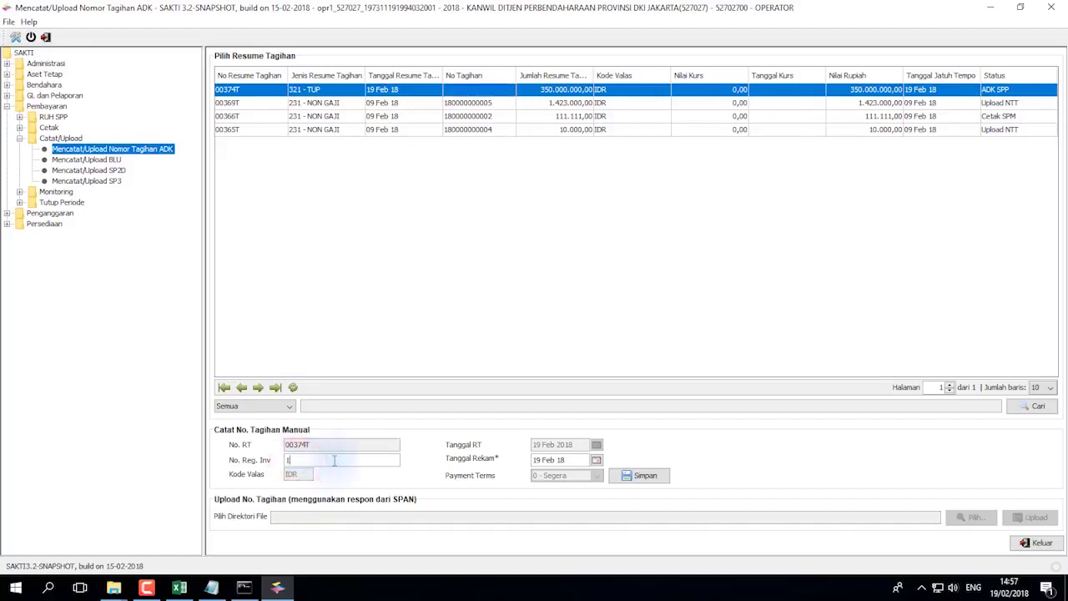
key("BackSpace")
type("6")
left_click(654, 481)
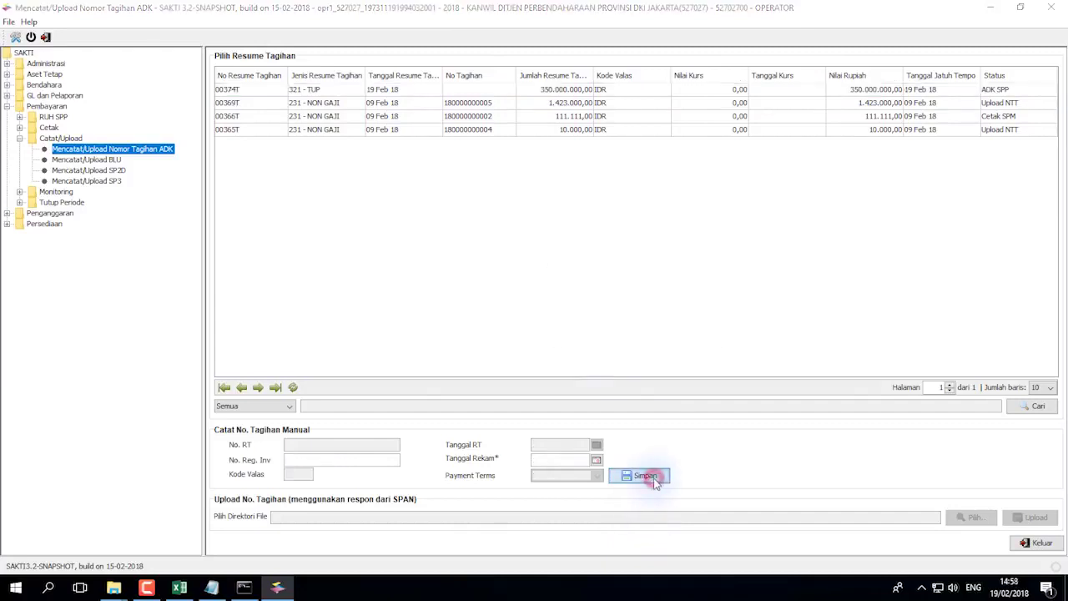
left_click(637, 322)
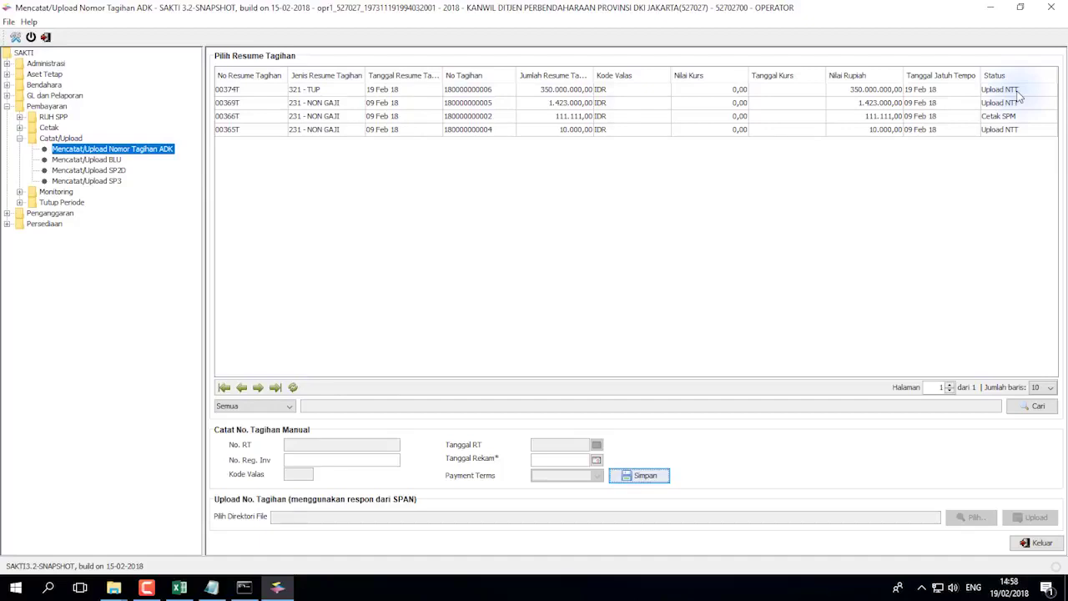
Open the Mencetak SPM form, select TUP bill resume 00374T, and print its SPM to the screen
key("Left")
key("Left")
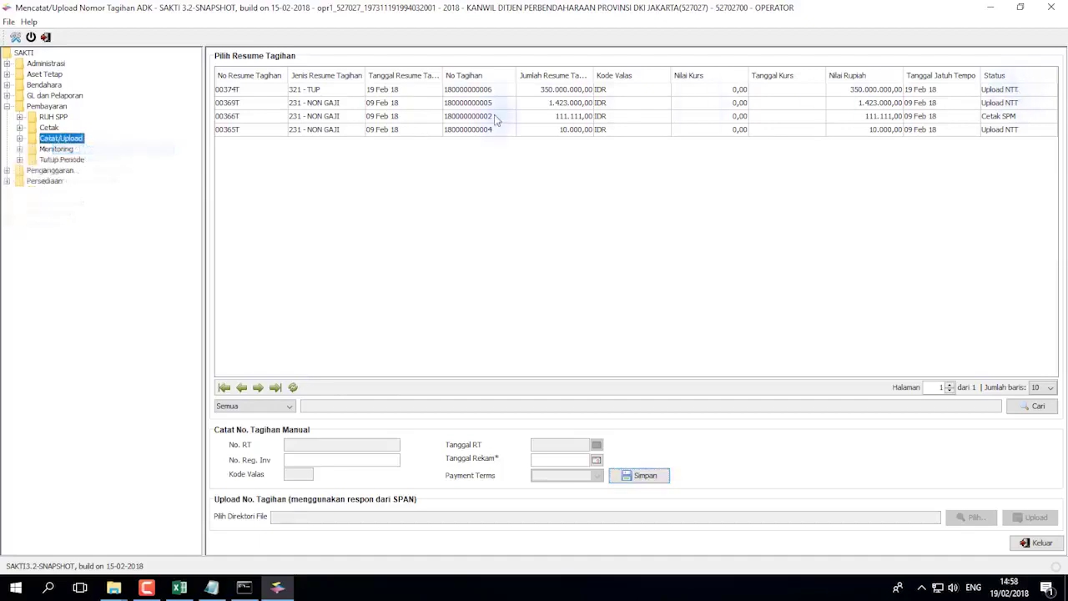
left_click(19, 127)
left_click(79, 148)
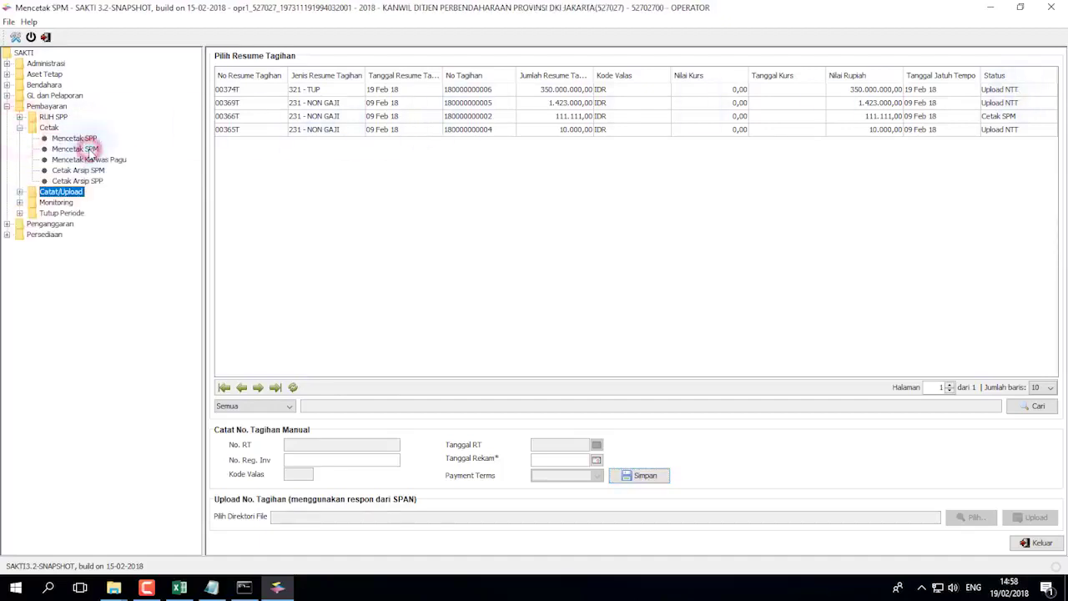
left_click(232, 92)
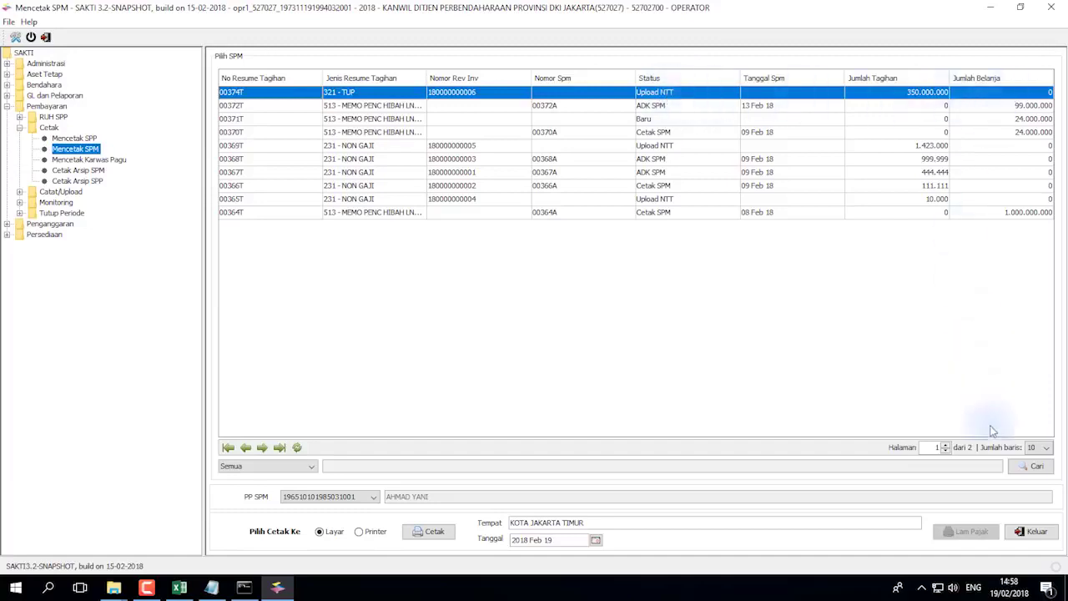
left_click(423, 534)
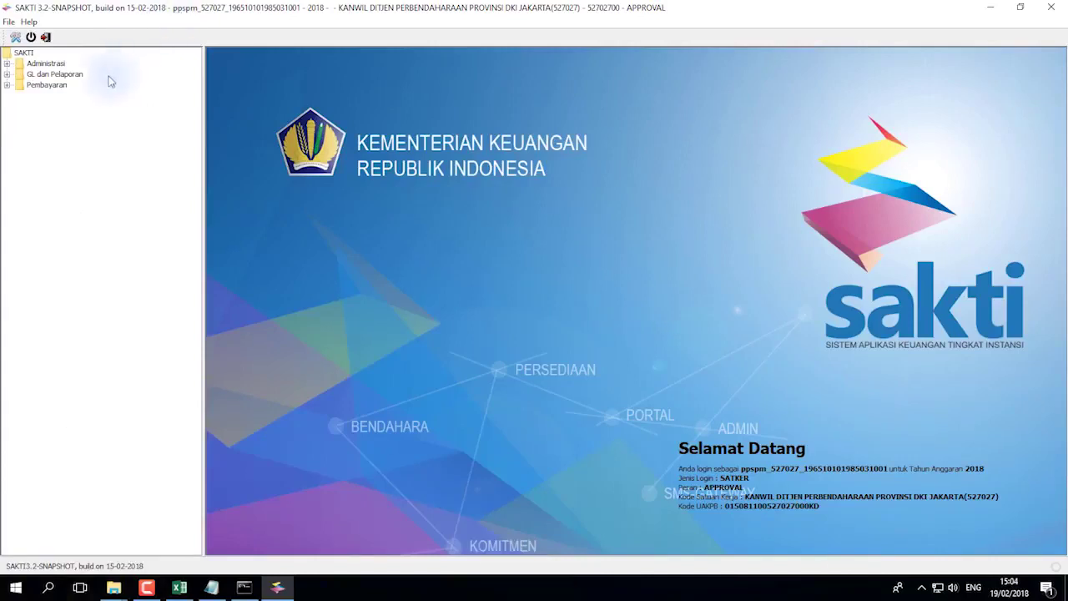
Open the Validasi SPM form for payments under the PPSPM login
left_click(6, 84)
left_click(43, 85)
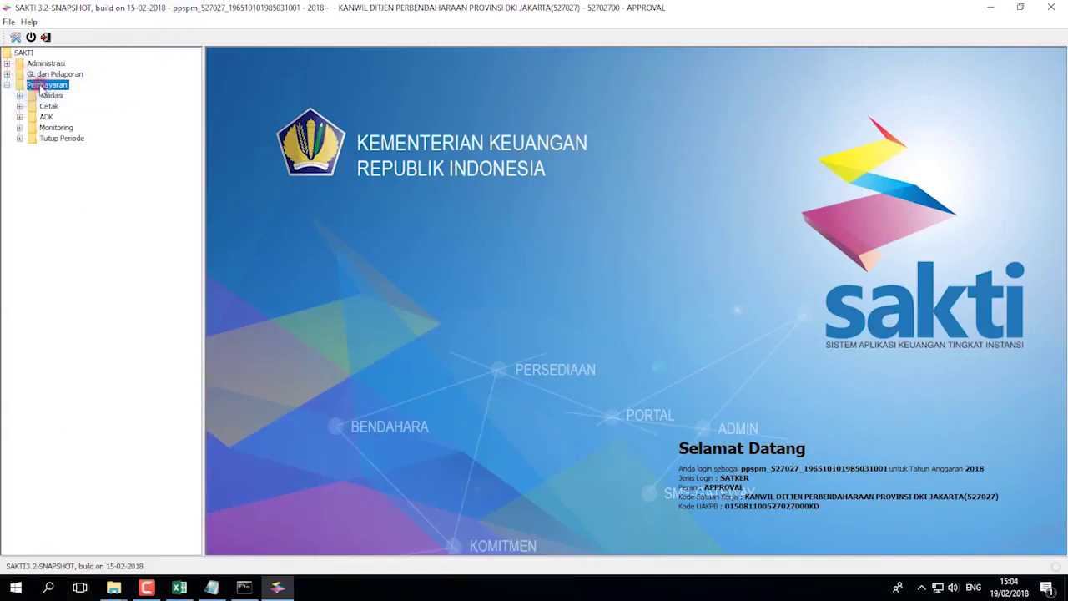
left_click(51, 95)
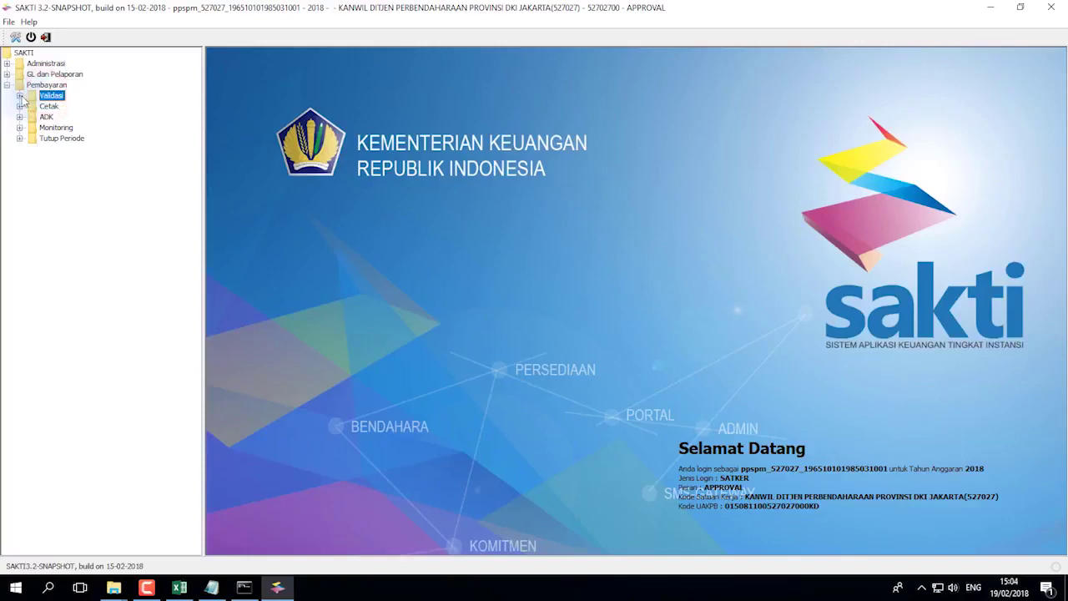
left_click(19, 96)
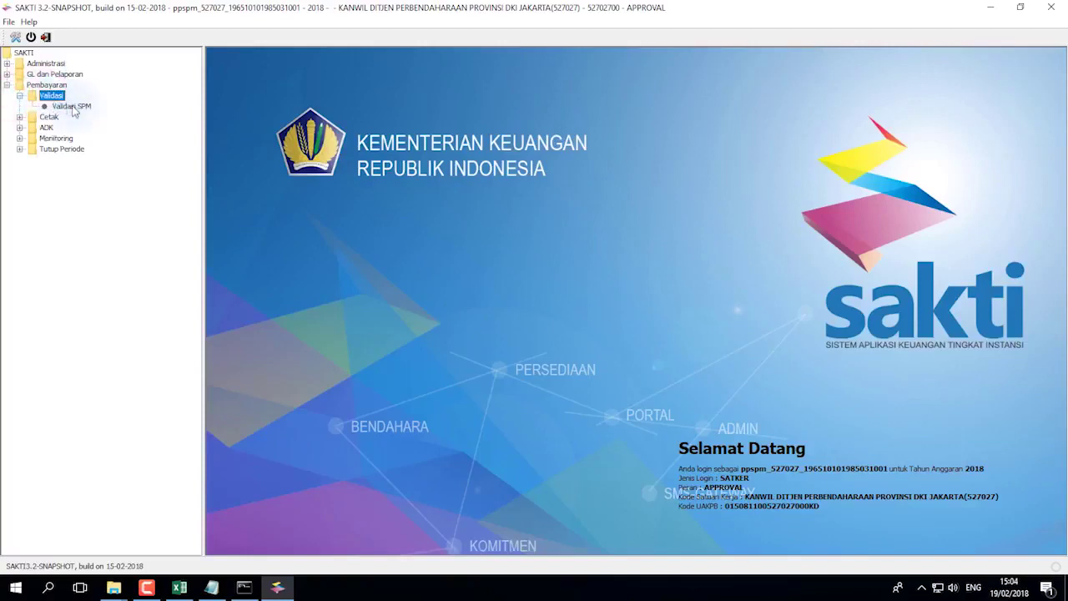
left_click(72, 107)
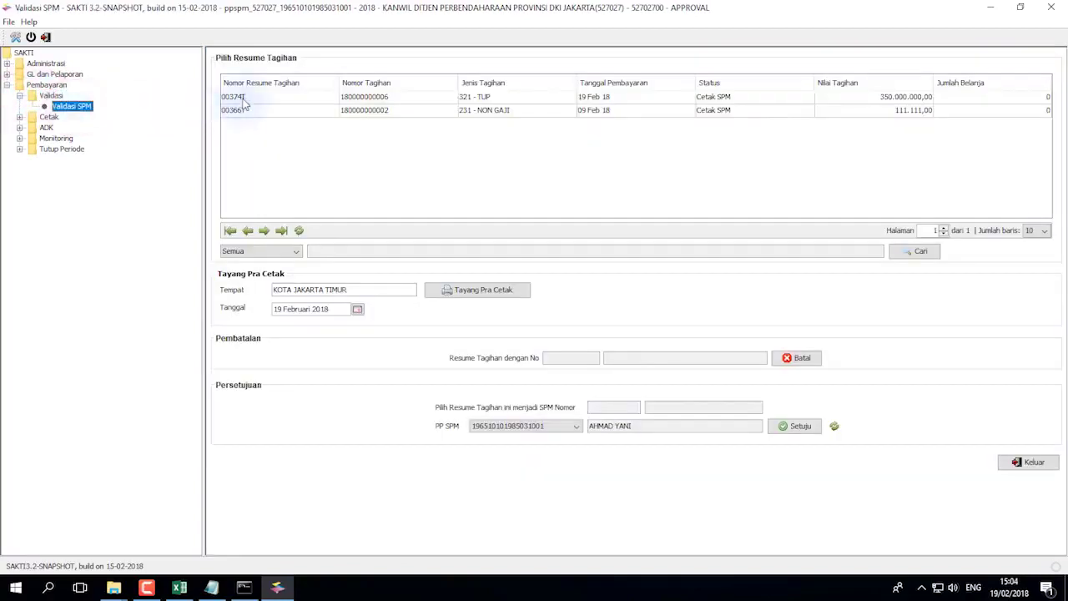
Preview the SPM of TUP bill resume 00374T before printing and approve it as PPSPM
left_click(711, 101)
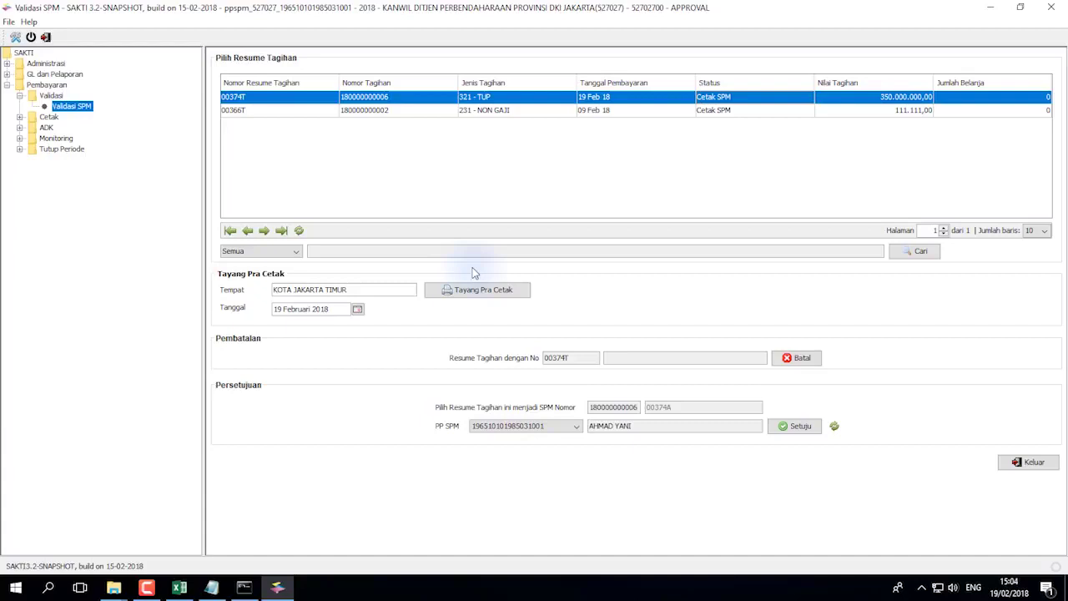
left_click(476, 288)
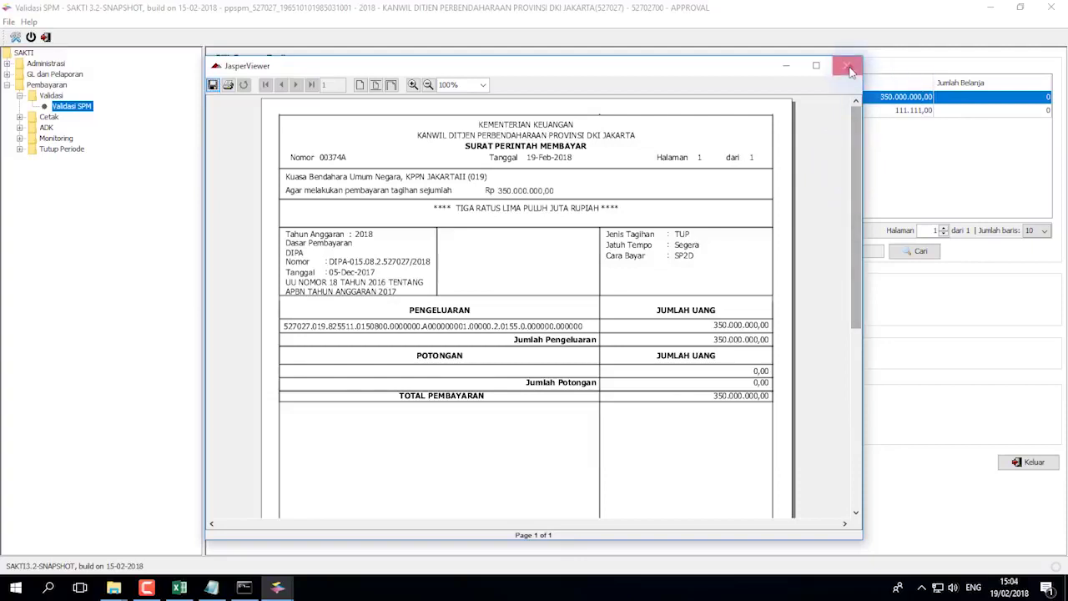
left_click(848, 65)
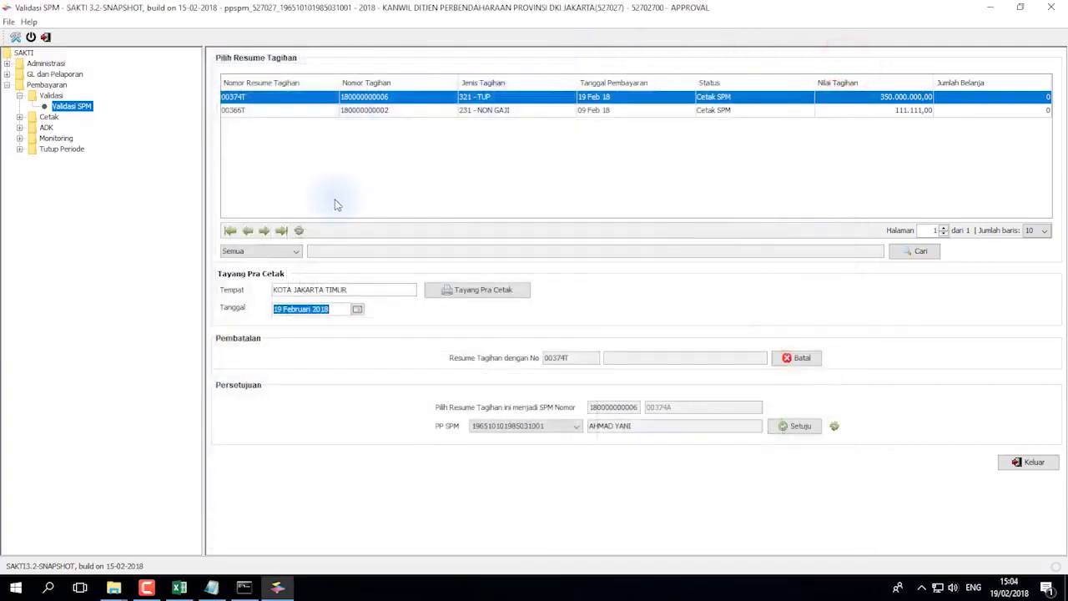
left_click(798, 430)
left_click(608, 324)
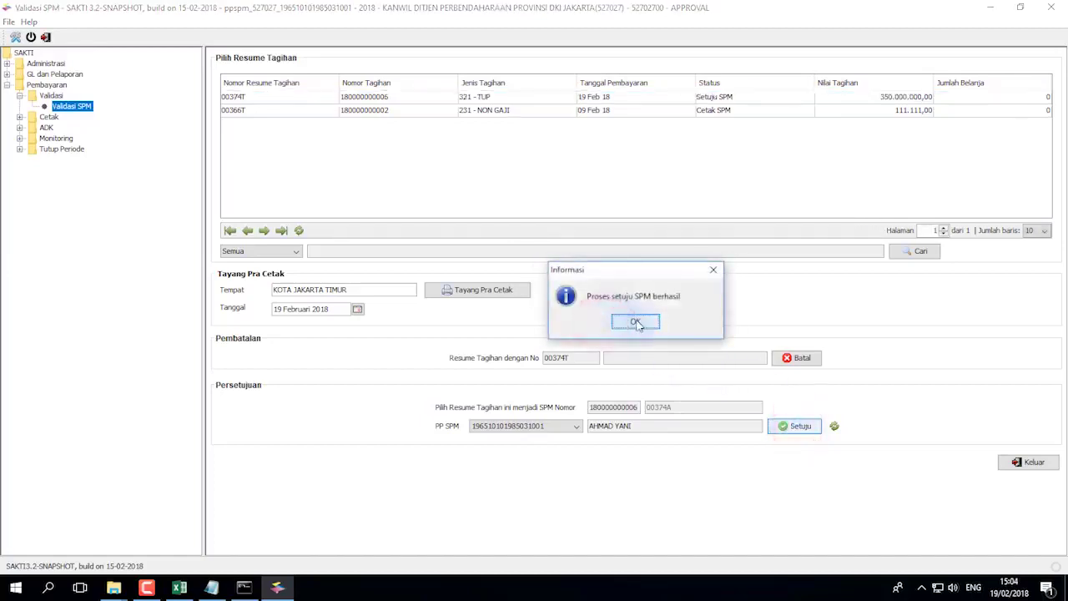
left_click(636, 322)
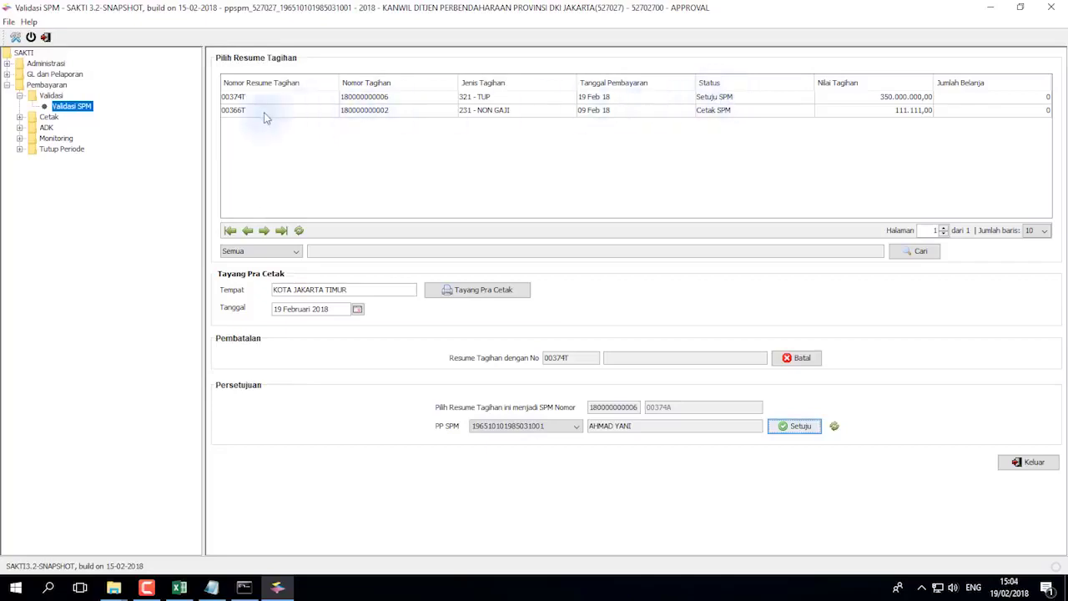
Open the ADK SPM form, mark TUP bill 00374T, and set the Desktop as the ADK output folder
double_click(43, 128)
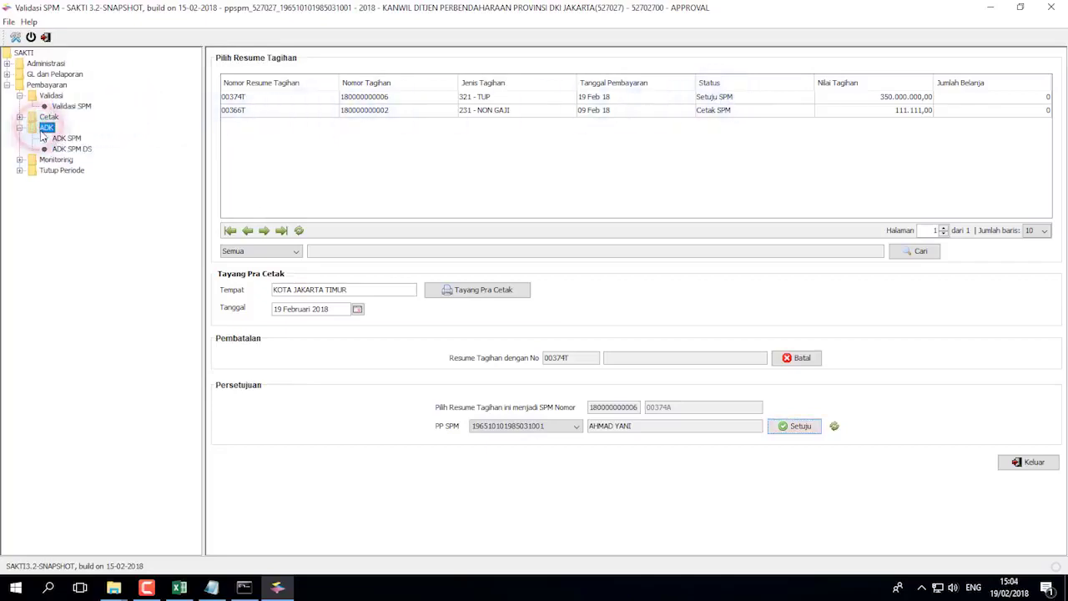
left_click(69, 139)
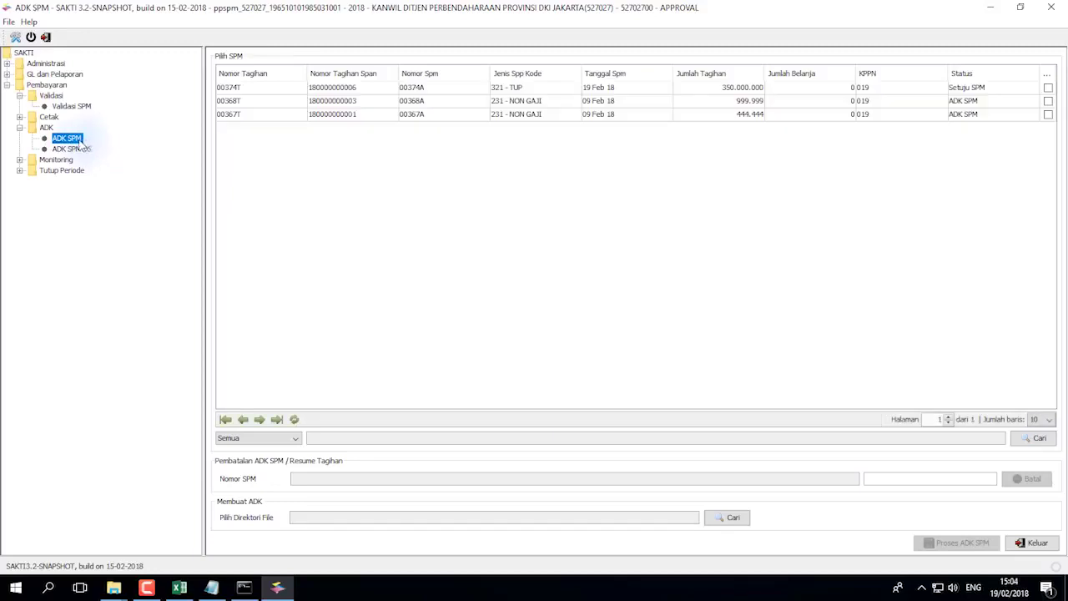
left_click(234, 90)
left_click(1048, 87)
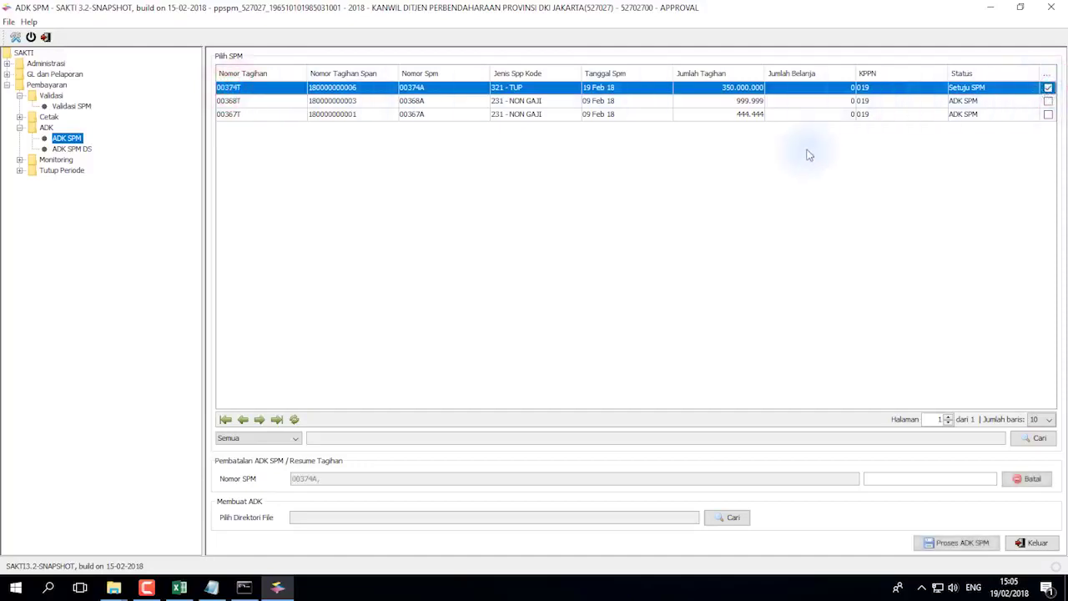
left_click(718, 519)
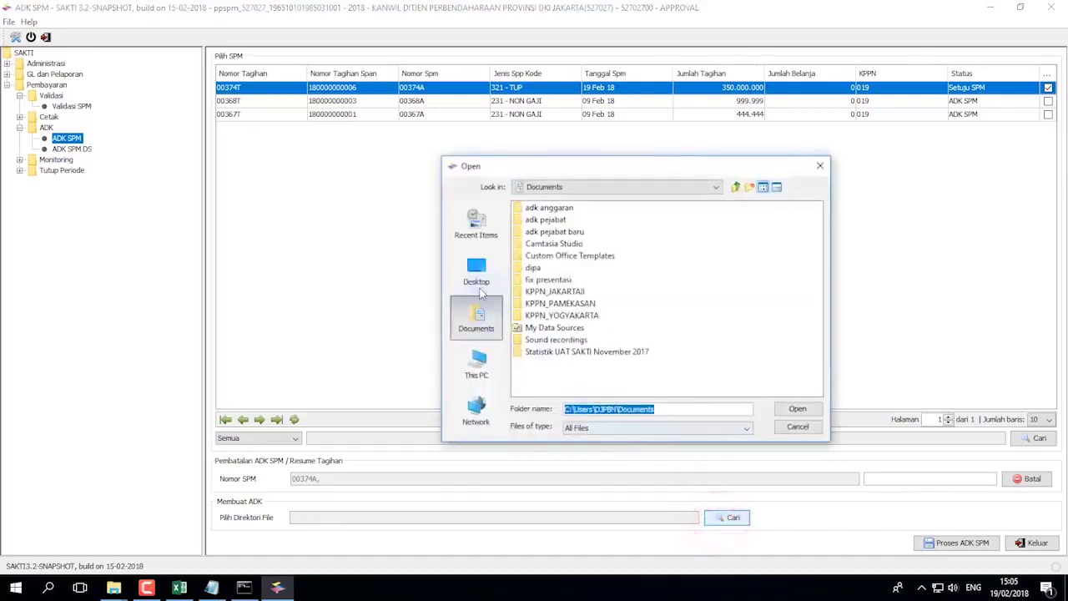
left_click(476, 271)
left_click(797, 408)
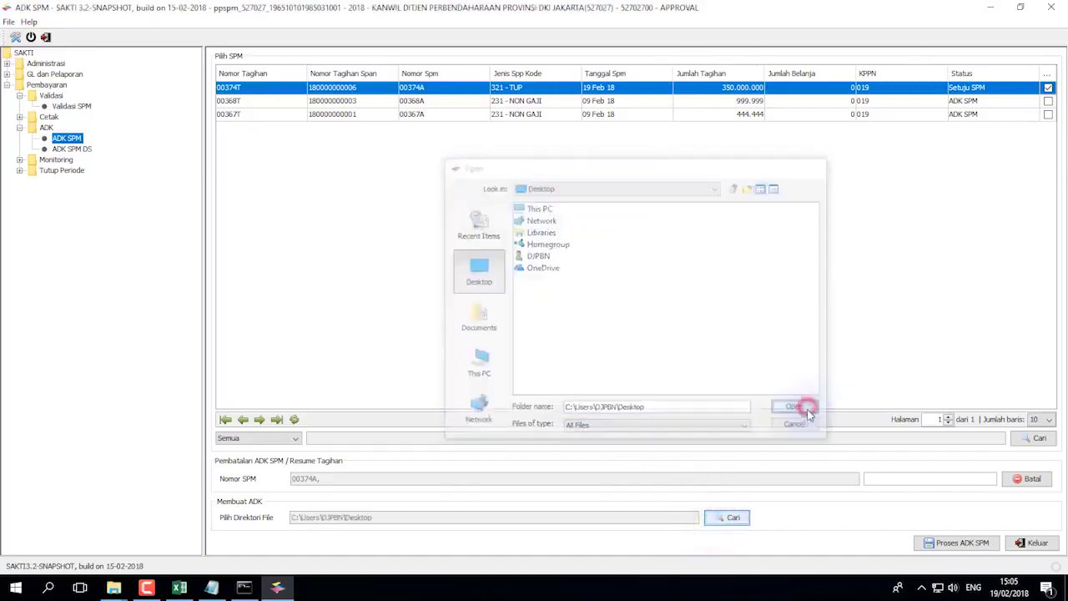
Process the ADK SPM for the marked bill, entering and repeating the PPSPM's PIN
left_click(962, 544)
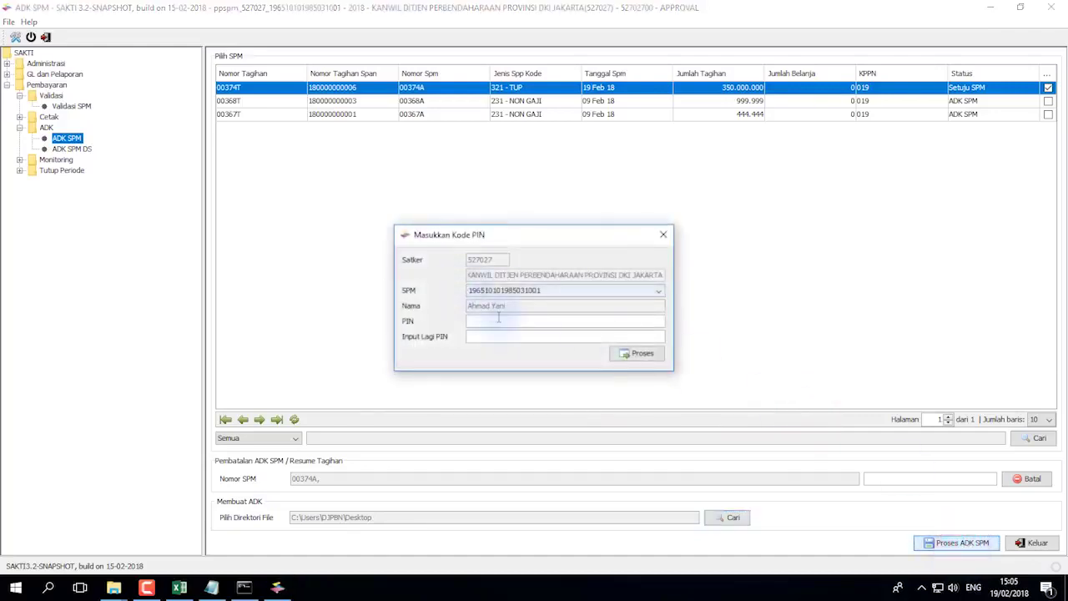
left_click(504, 325)
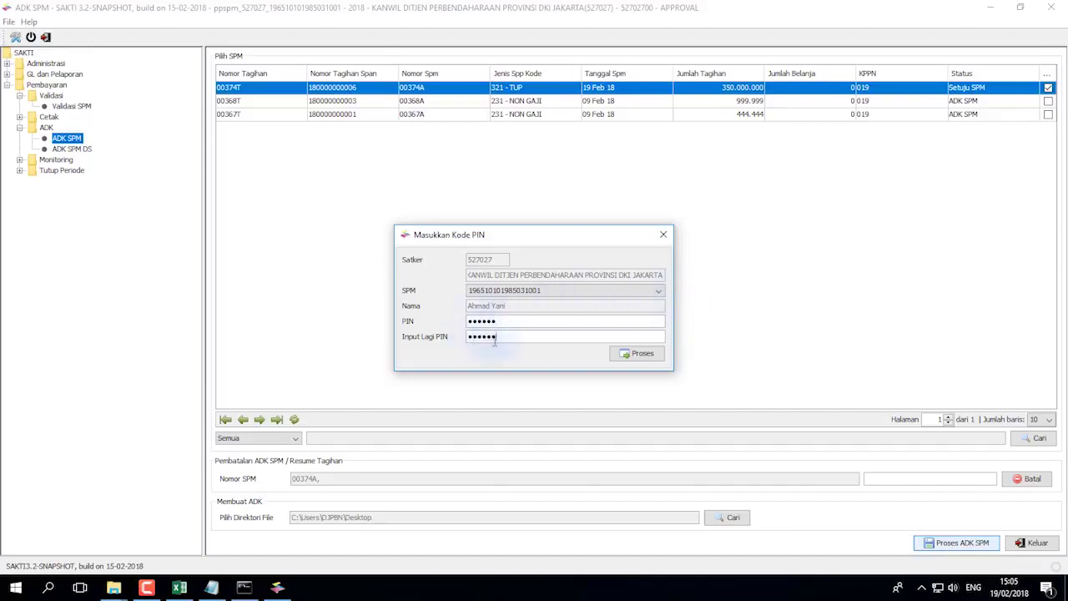
left_click(641, 354)
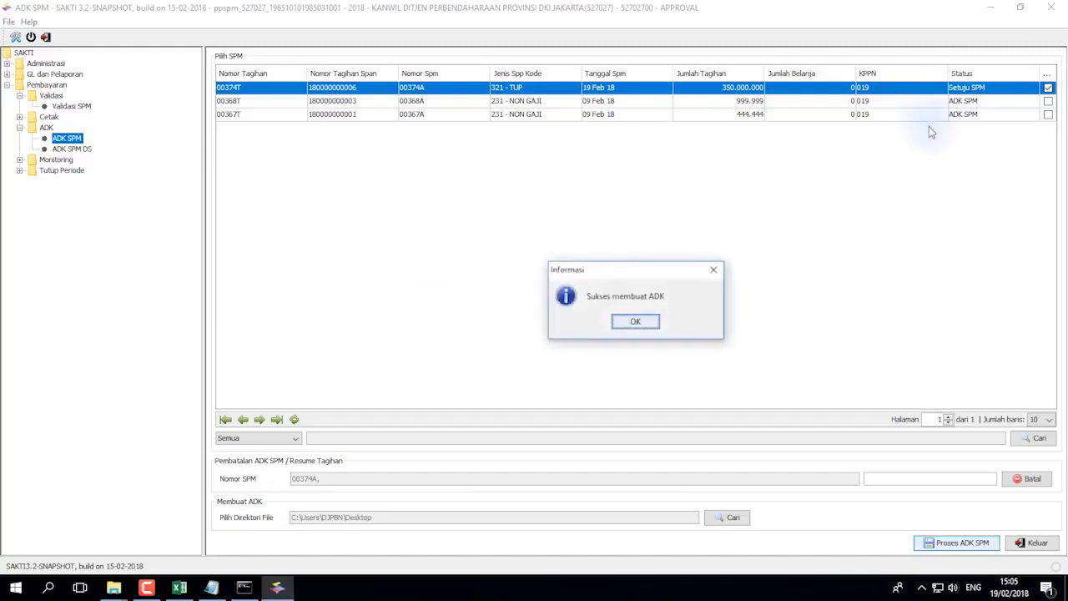
left_click(643, 324)
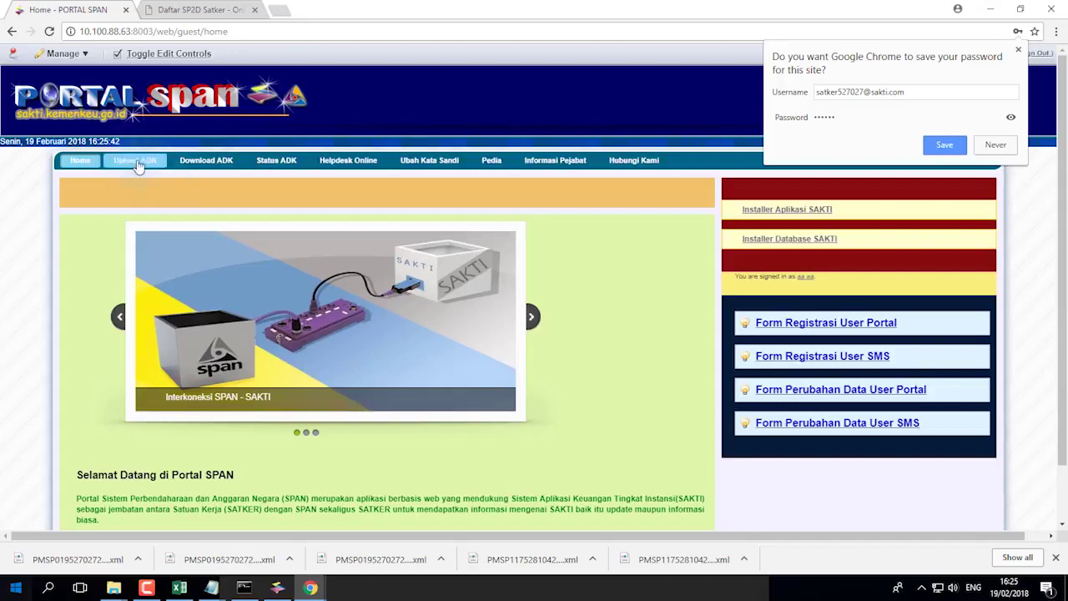
In Portal SPAN, fill the ADK upload form with type SPM and file PMRT01952702720180219001.adk, and check the SPM entry in Status ADK
left_click(138, 163)
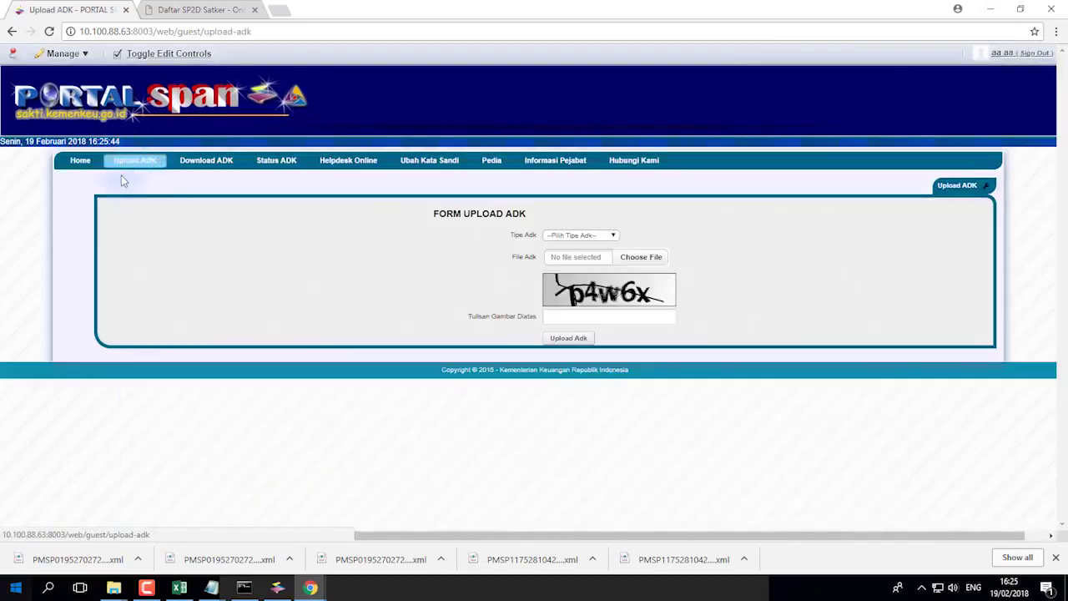
left_click(596, 238)
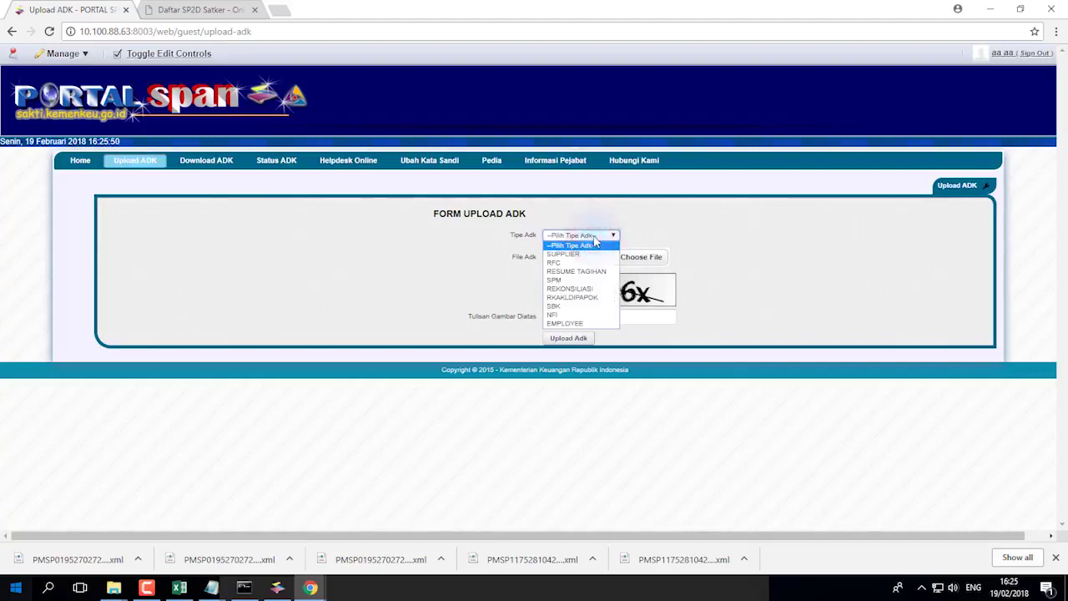
left_click(576, 280)
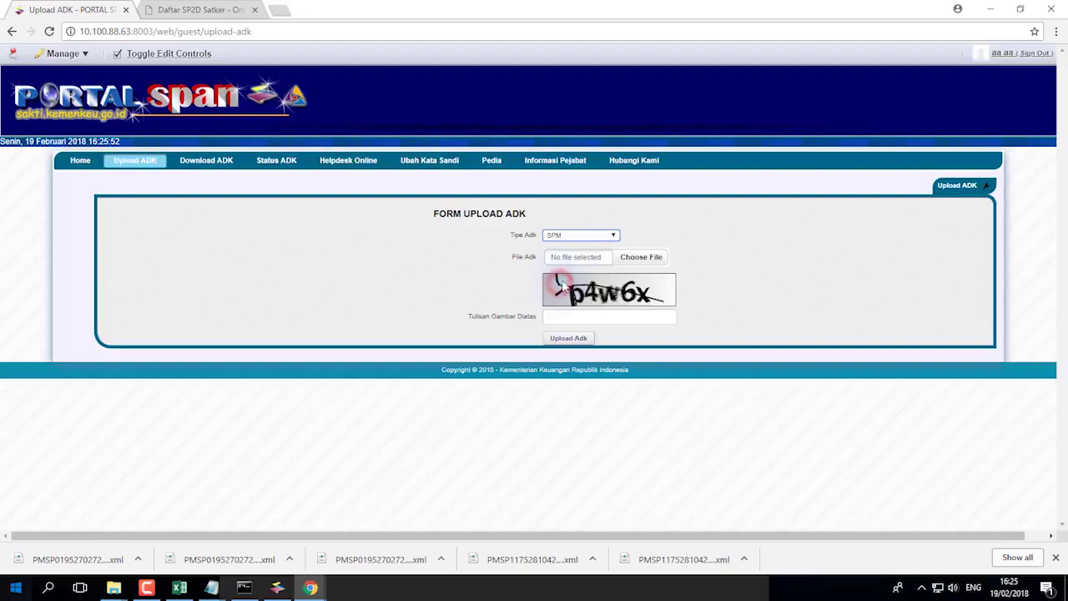
left_click(640, 258)
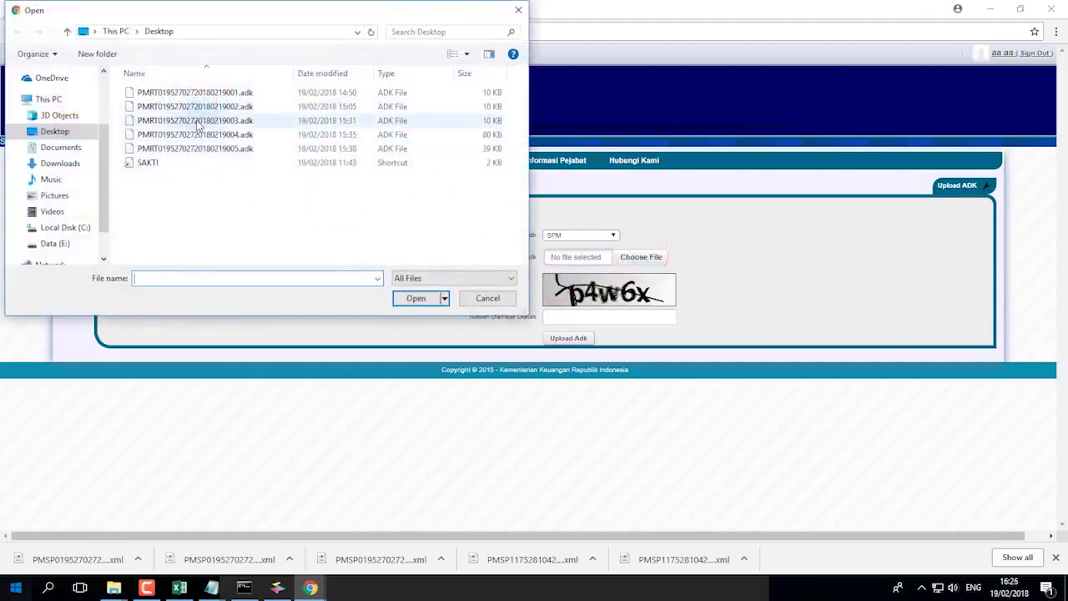
left_click(210, 93)
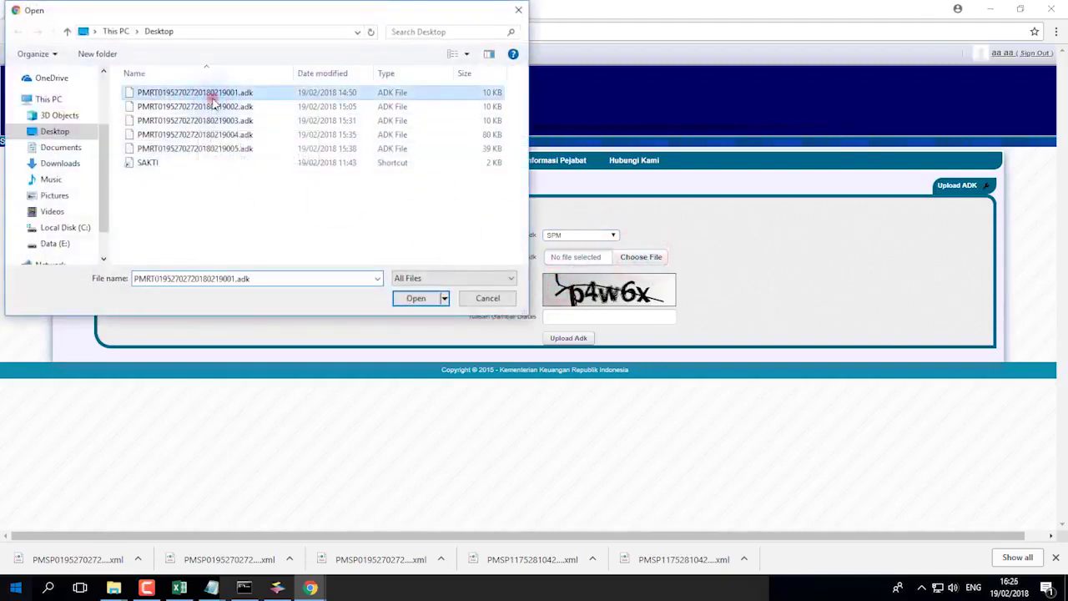
left_click(416, 299)
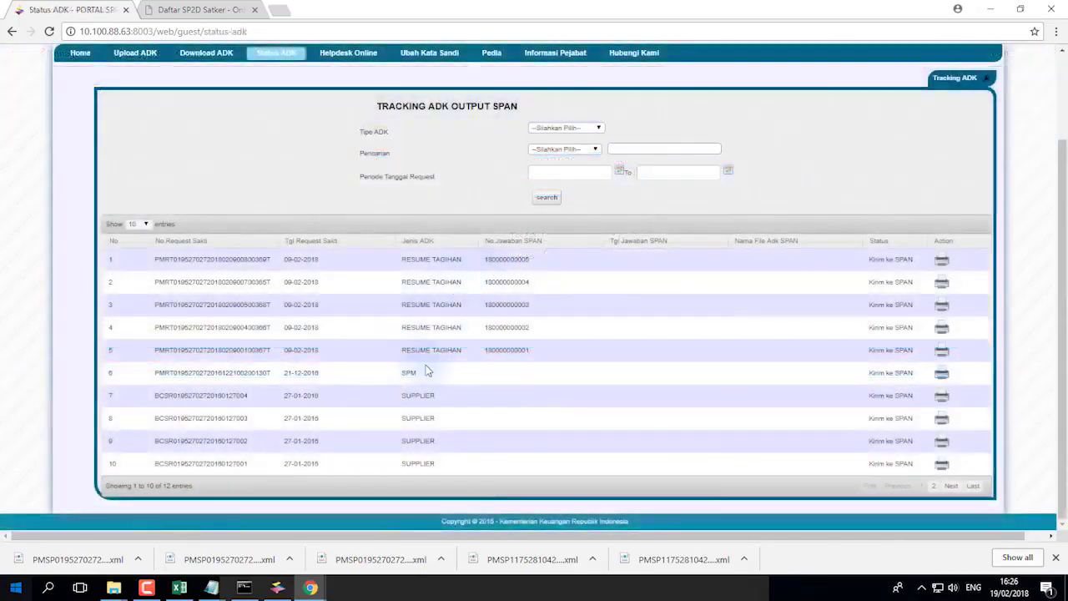
left_click_drag(155, 375, 551, 388)
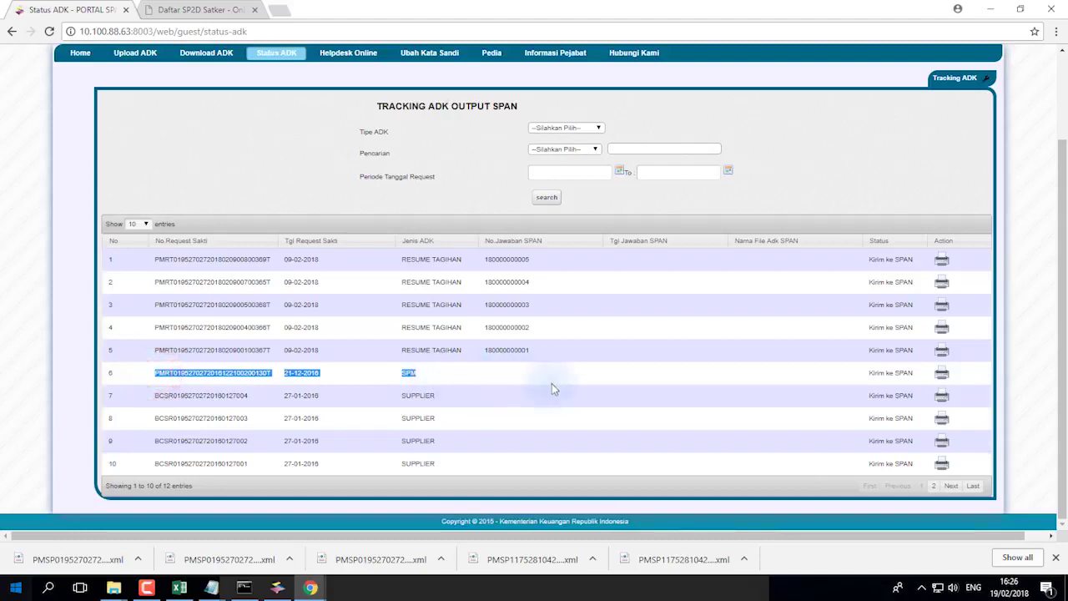
left_click(499, 377)
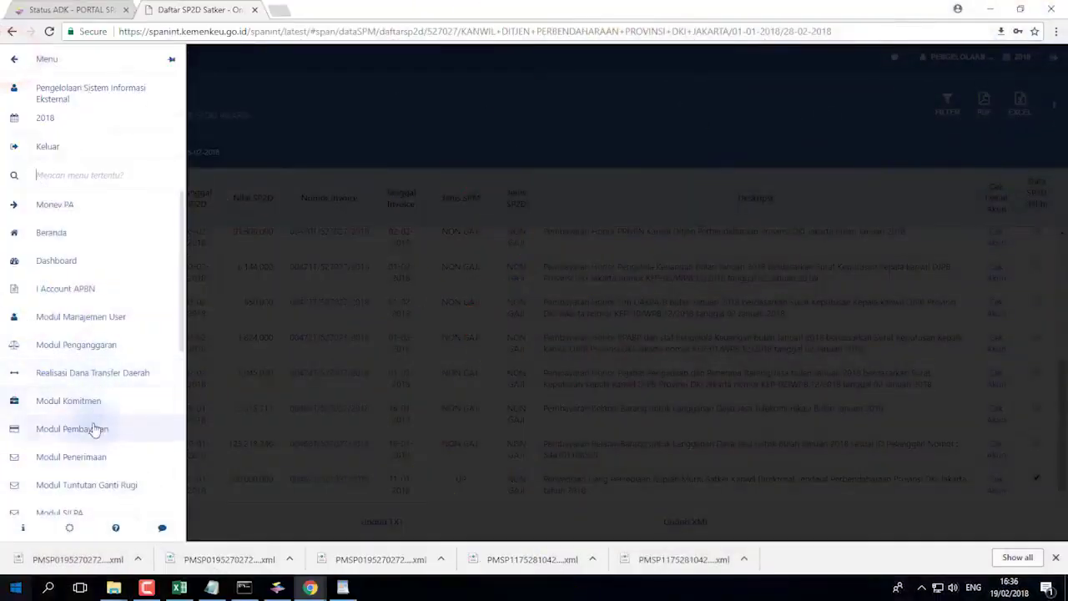
In Online Monitoring SPAN, open Daftar SP2D Per Satker, re-entering the account password, and mark the first SP2D
left_click(94, 429)
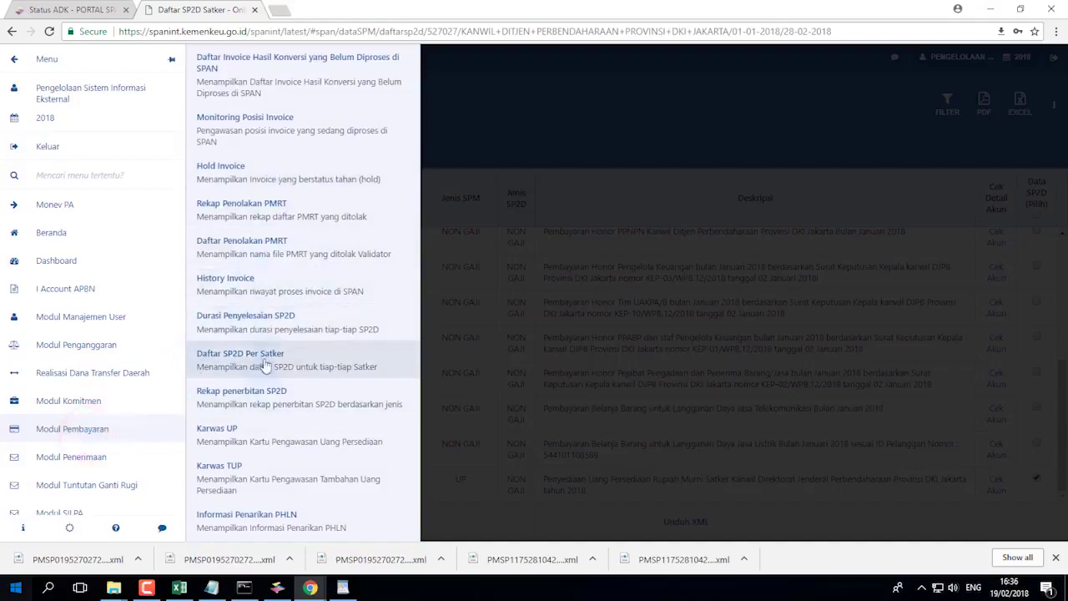
left_click(263, 358)
left_click(512, 289)
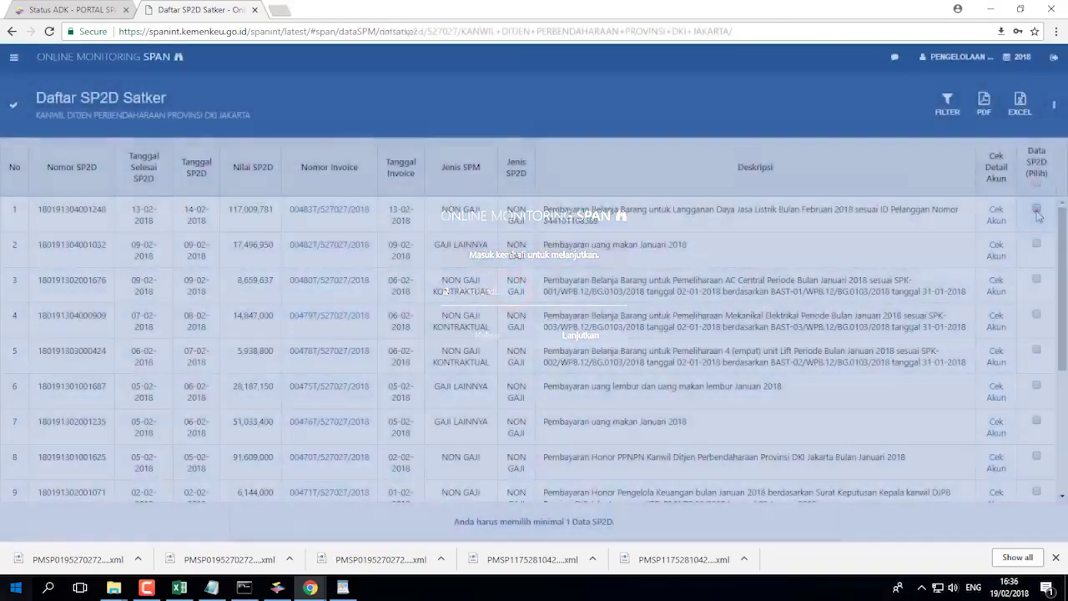
left_click(1036, 208)
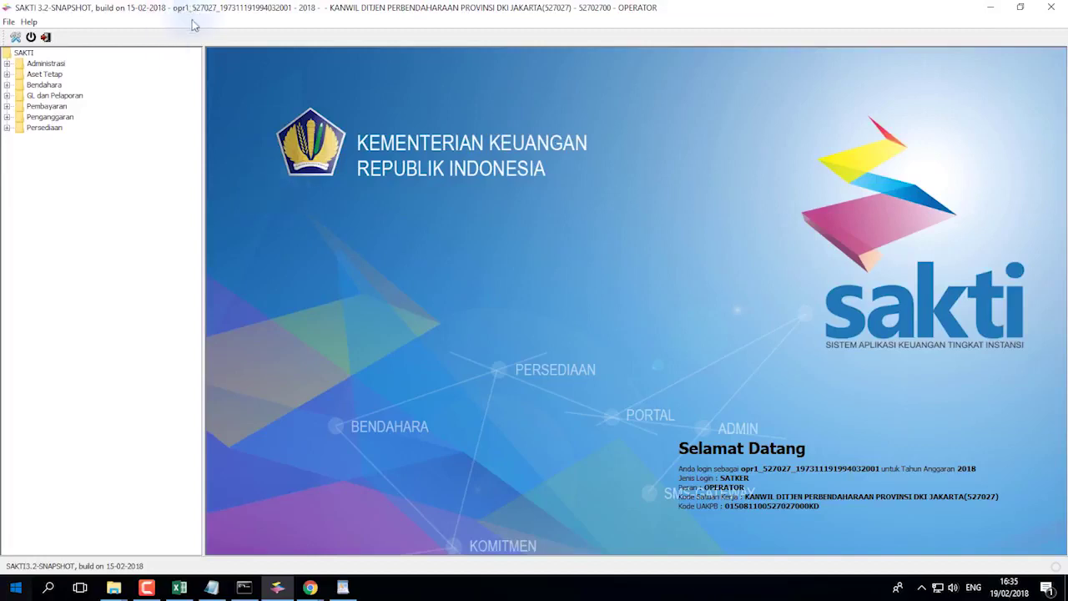
Switch to SAKTI under the operator login and open the Mencatat/Upload SP2D form
double_click(39, 107)
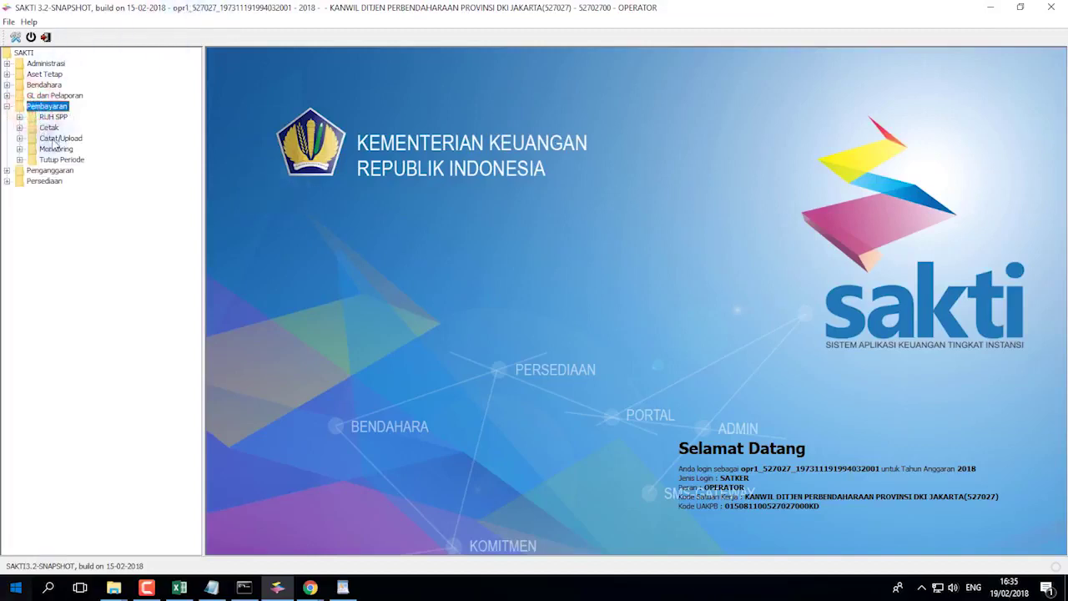
double_click(52, 139)
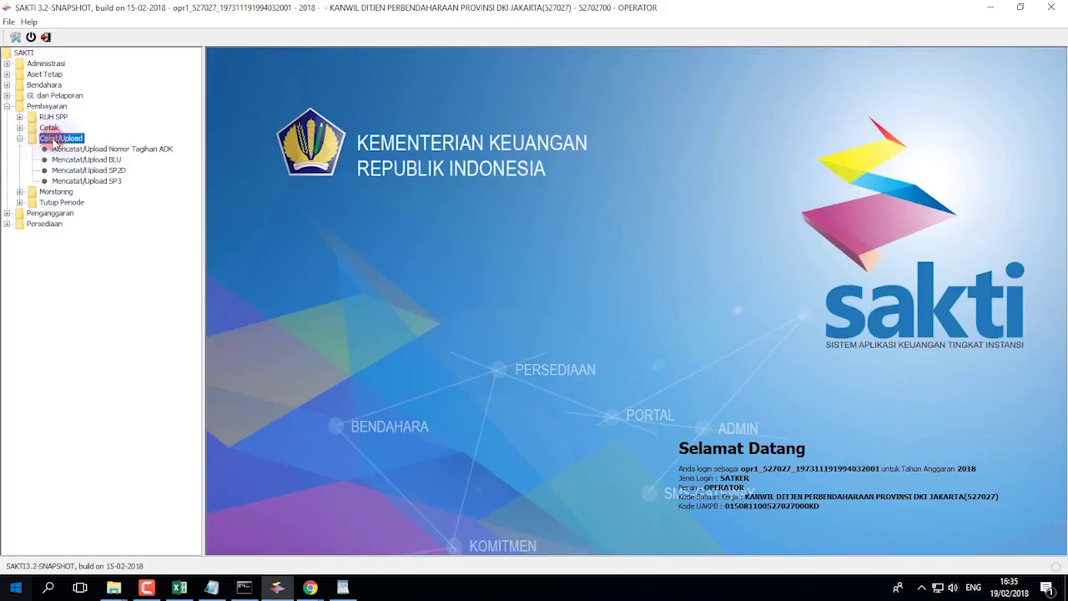
double_click(87, 171)
For the 321 - TUP row with SPM 00374A, upload the SPAN response file PMSP01952702720180219016.xml from Downloads
left_click(667, 92)
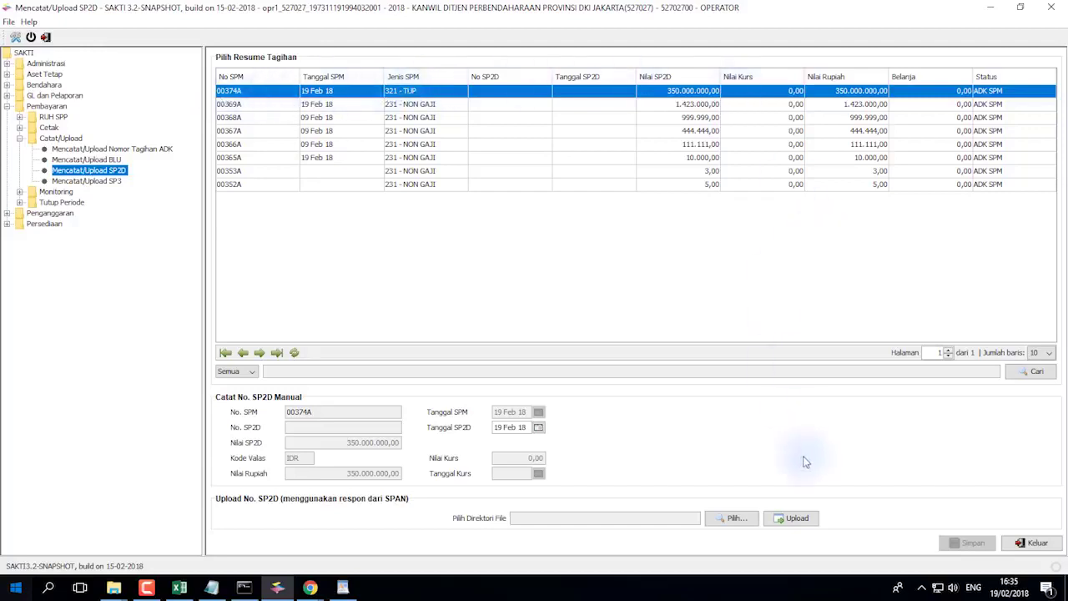
left_click(731, 517)
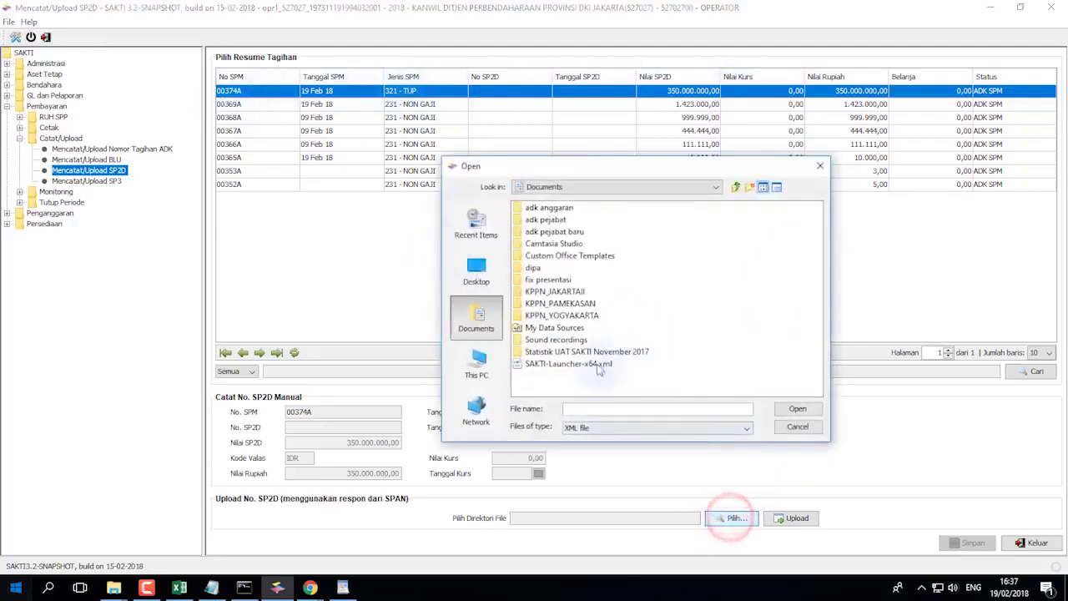
left_click(476, 364)
double_click(542, 248)
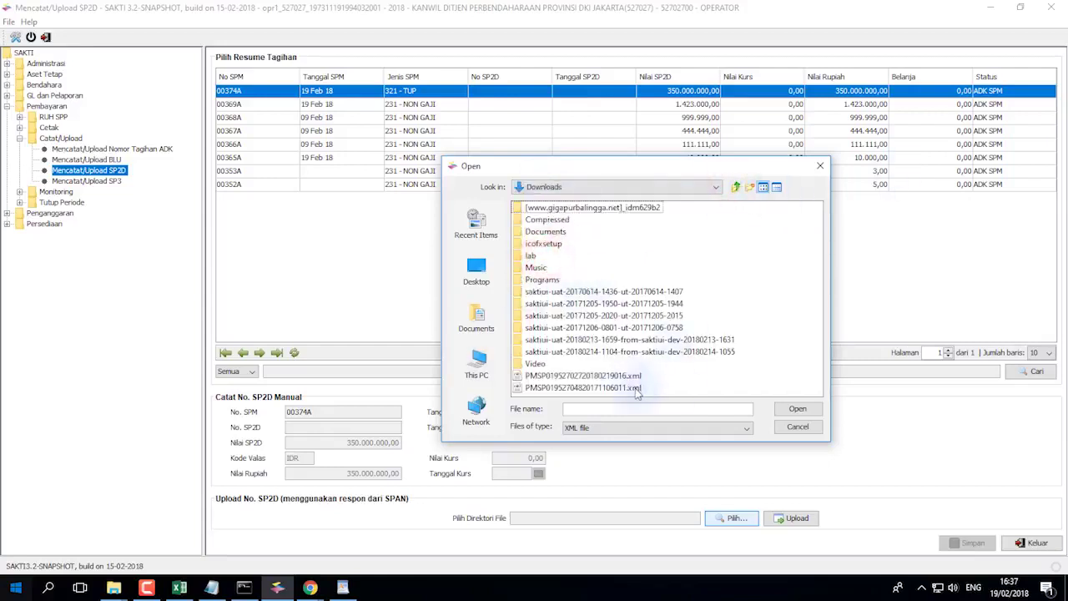
left_click(632, 387)
left_click(581, 376)
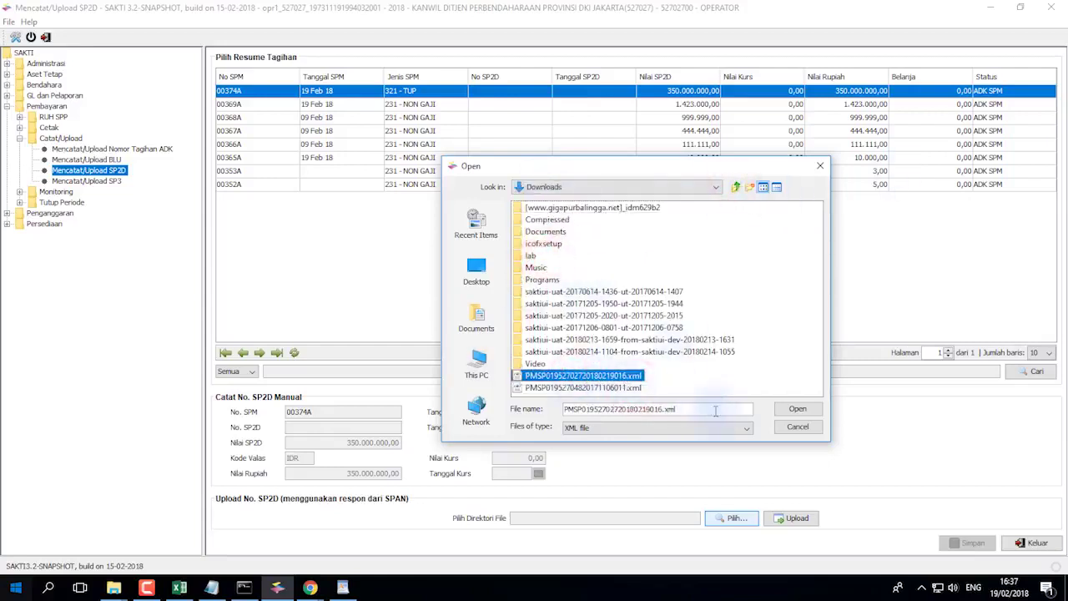
left_click(788, 409)
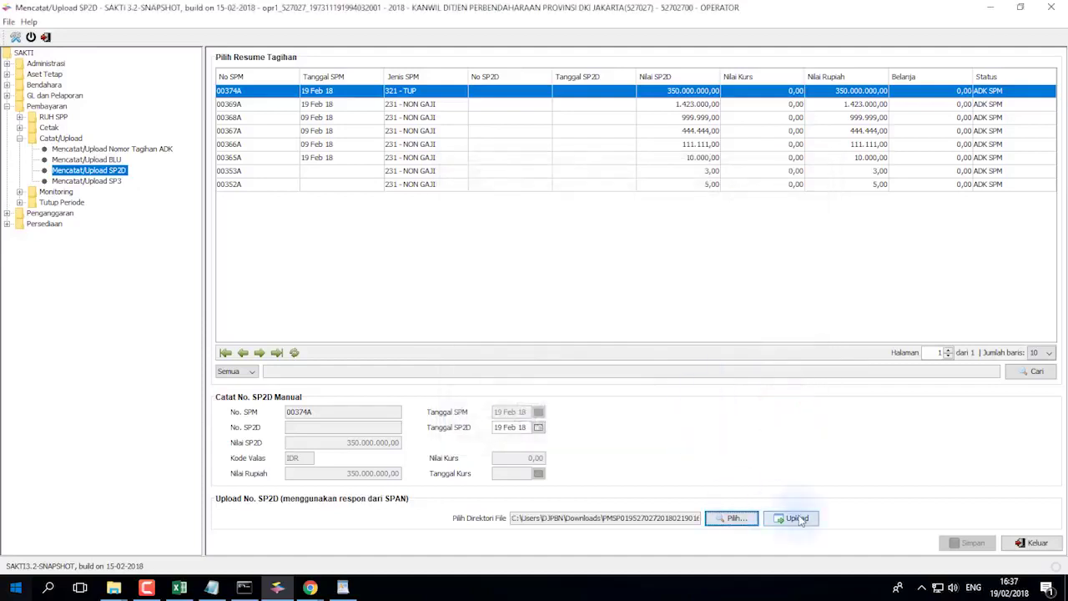
left_click(797, 518)
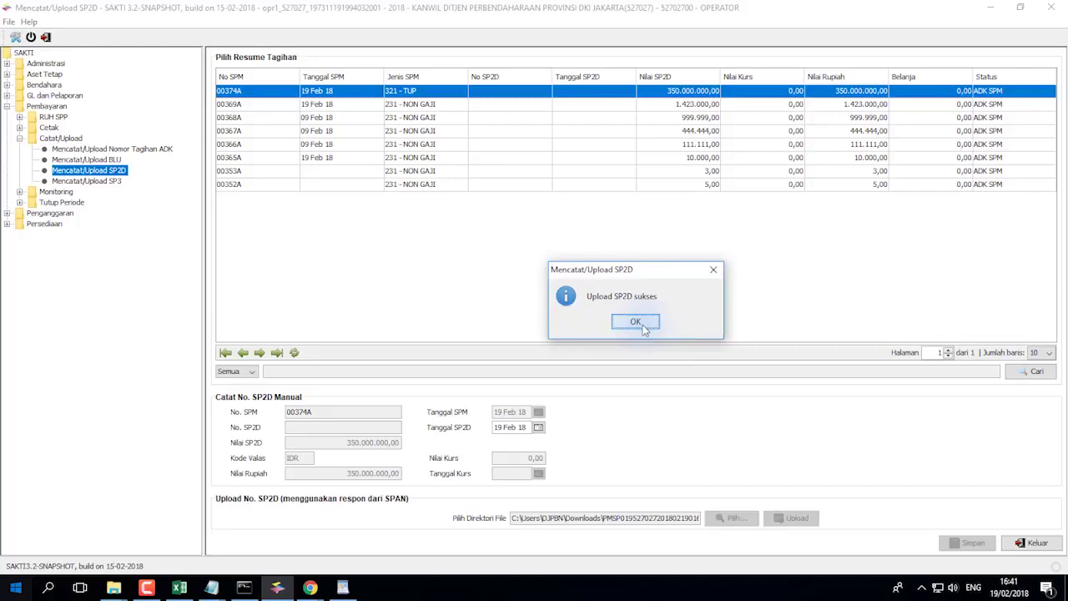
left_click(640, 324)
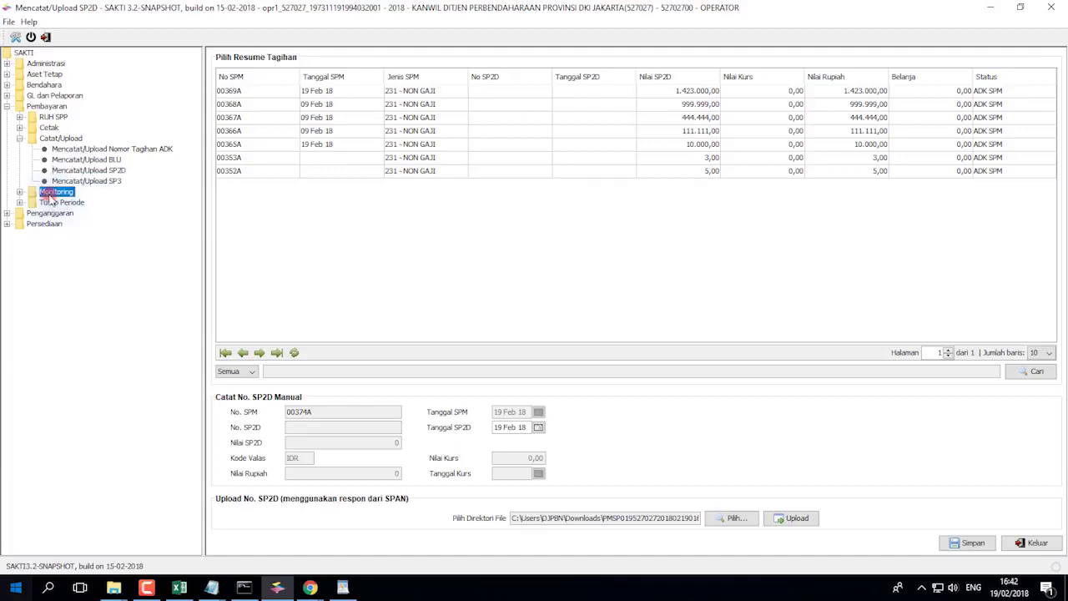
Open Monitoring SPP and check the TUP row for SPP 00374T, widening the No SP2D column to read its full number
double_click(33, 192)
double_click(86, 204)
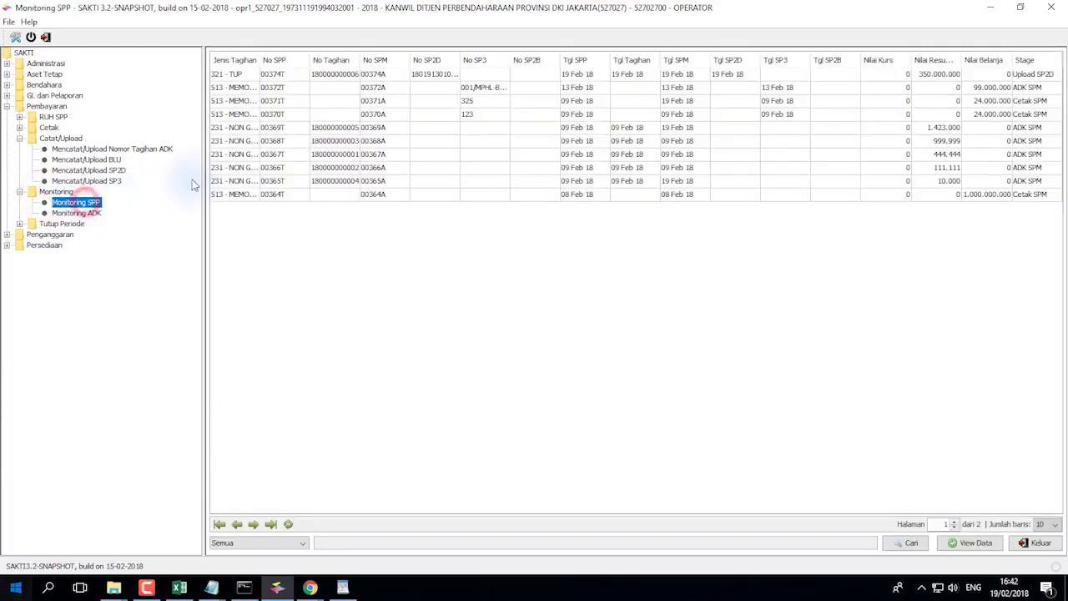
left_click(408, 75)
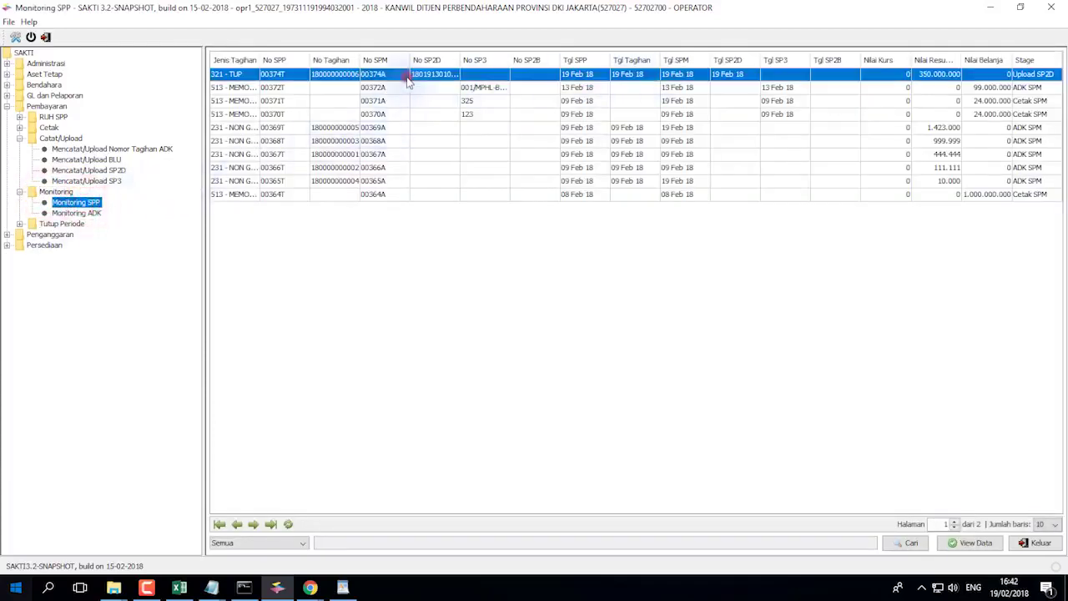
double_click(459, 59)
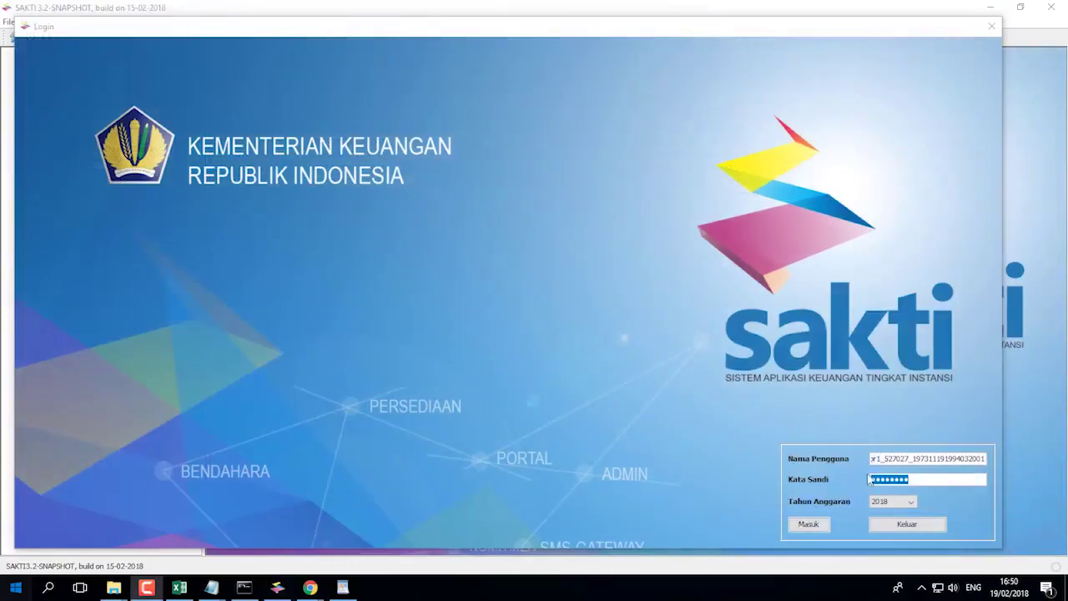
Log in as operator for budget year 2018 and open Kas Bank Bendahara Pengeluaran under Bendahara's Pemindahan Kas approvals
left_click(808, 524)
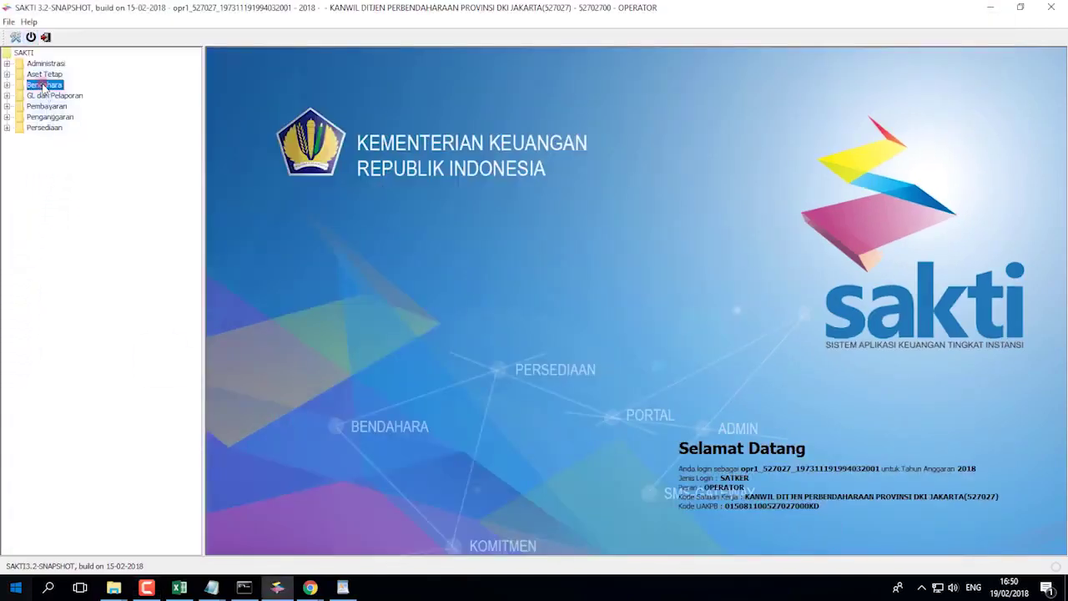
double_click(44, 85)
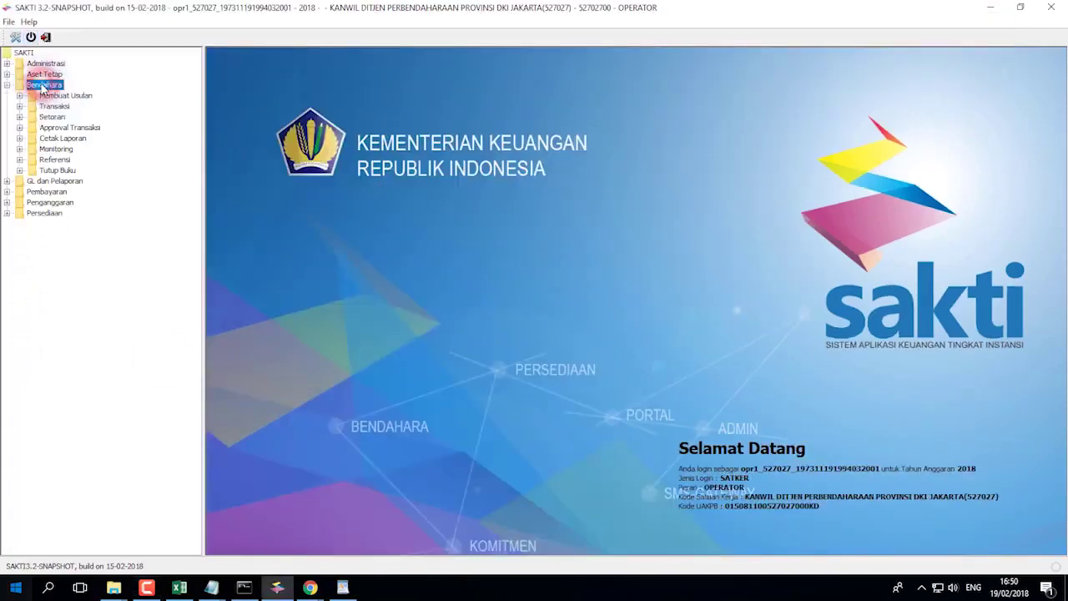
double_click(70, 129)
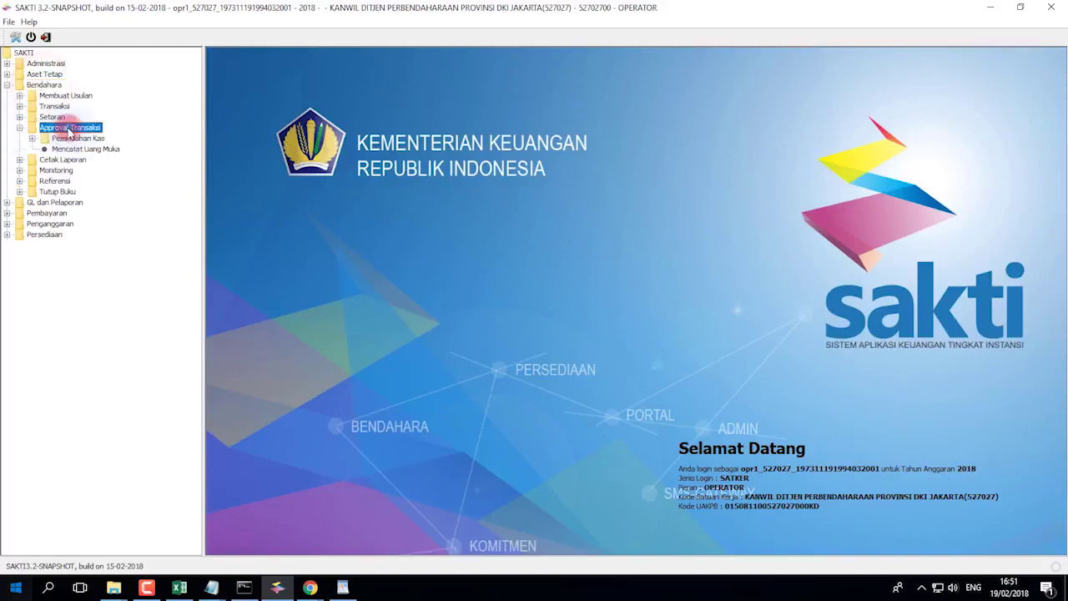
double_click(76, 138)
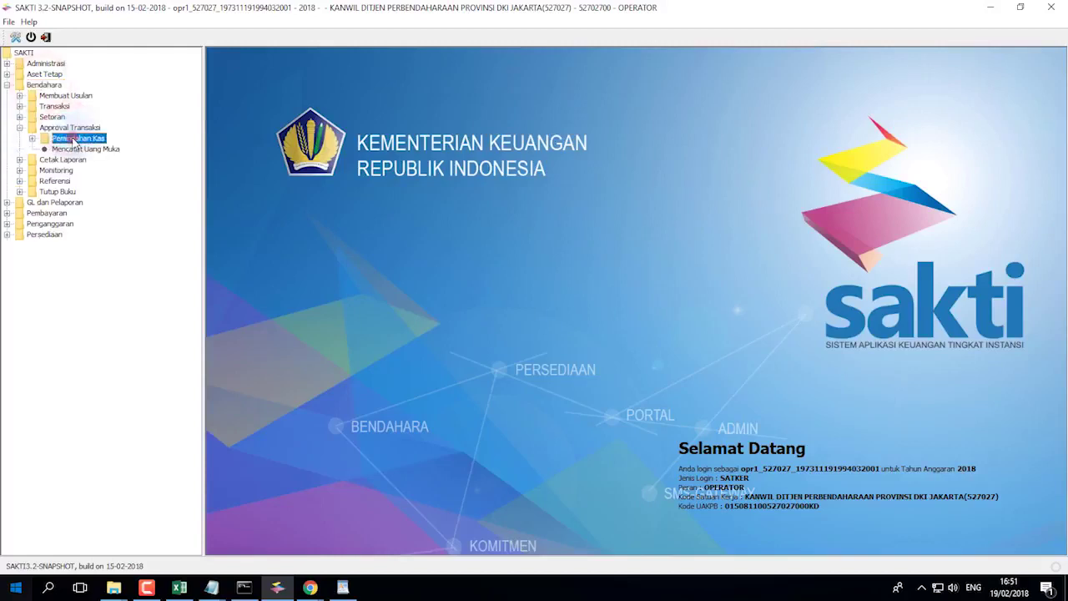
double_click(151, 149)
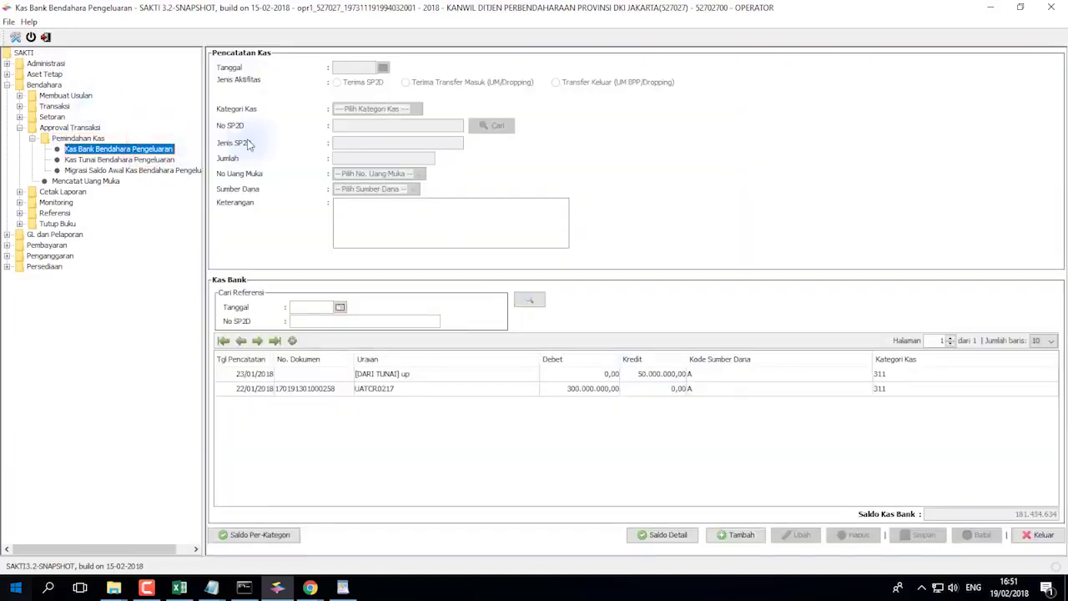
Add a Terima SP2D cash entry with category TUP/GTUP and pick the SP2D with SPP type code 321
left_click(738, 536)
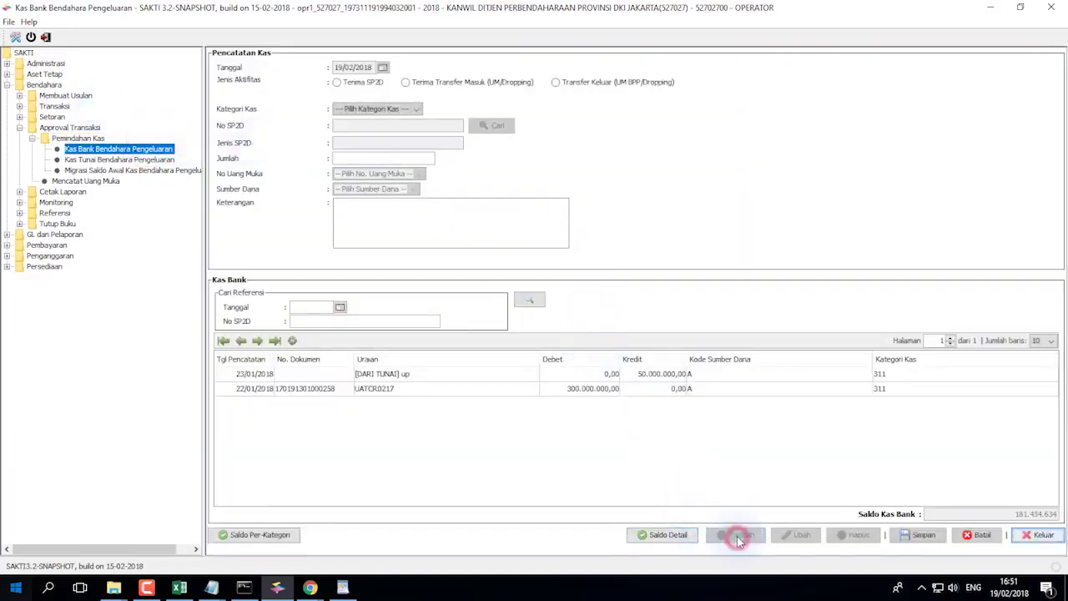
left_click(366, 82)
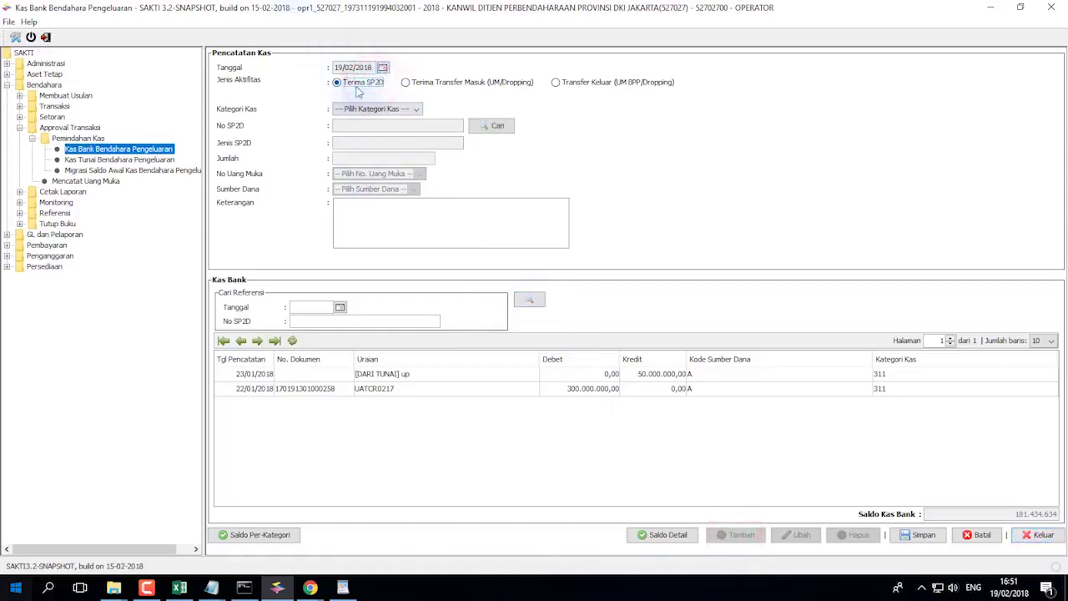
left_click(384, 108)
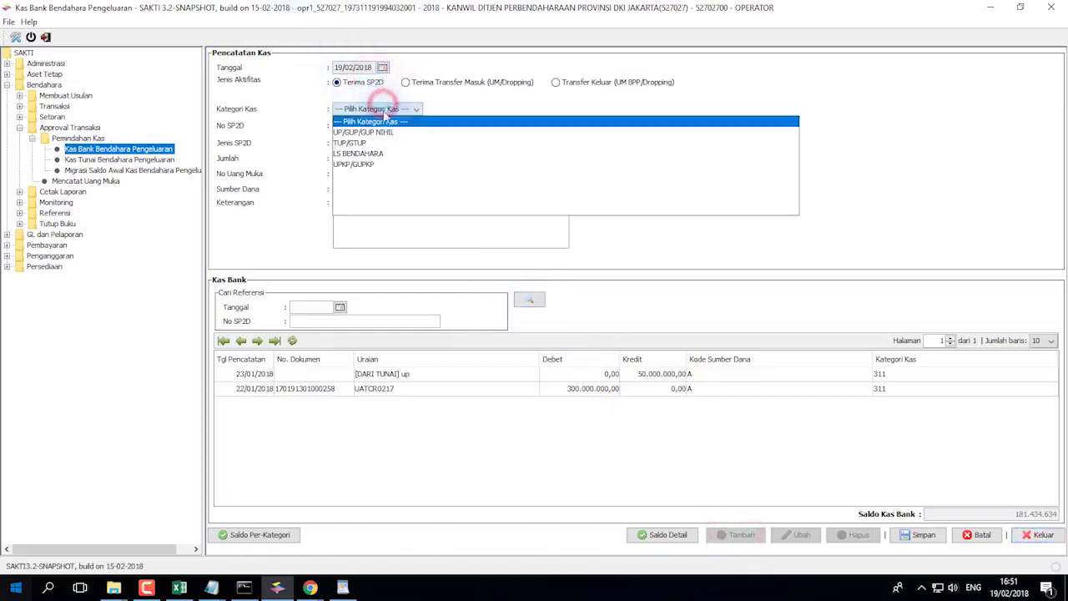
left_click(359, 145)
left_click(491, 126)
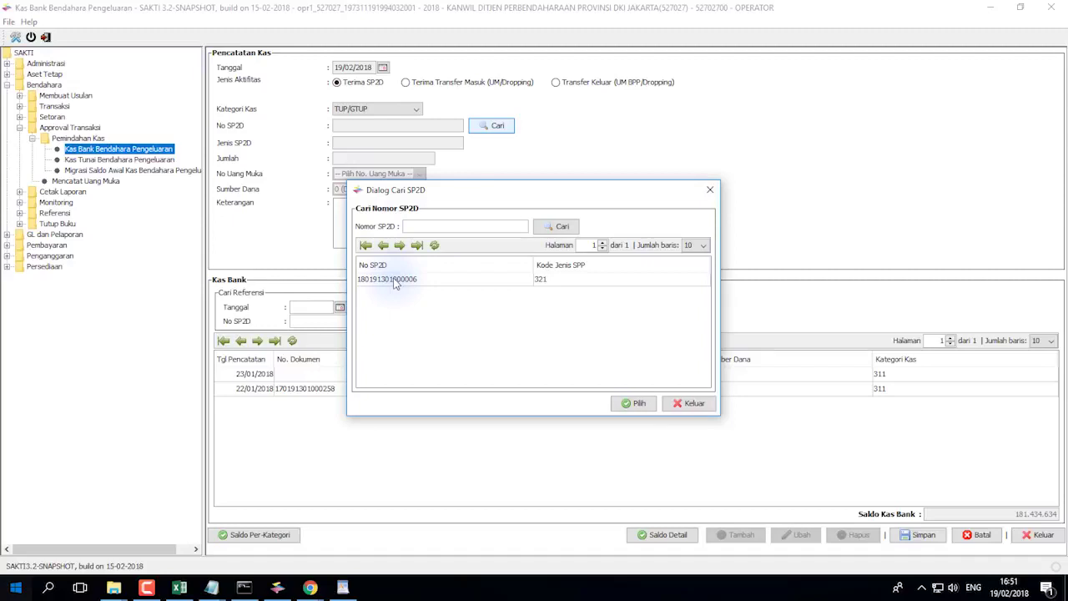
left_click(394, 281)
left_click(633, 403)
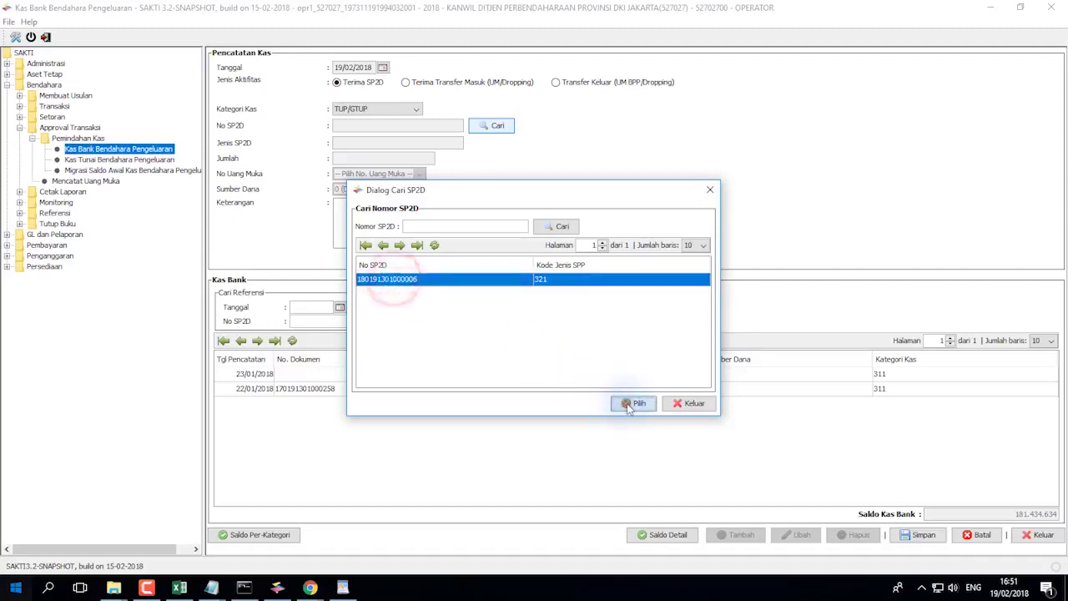
Enter the Keterangan "Pencatatan SP2D TUP" and save the cash entry
left_click(445, 233)
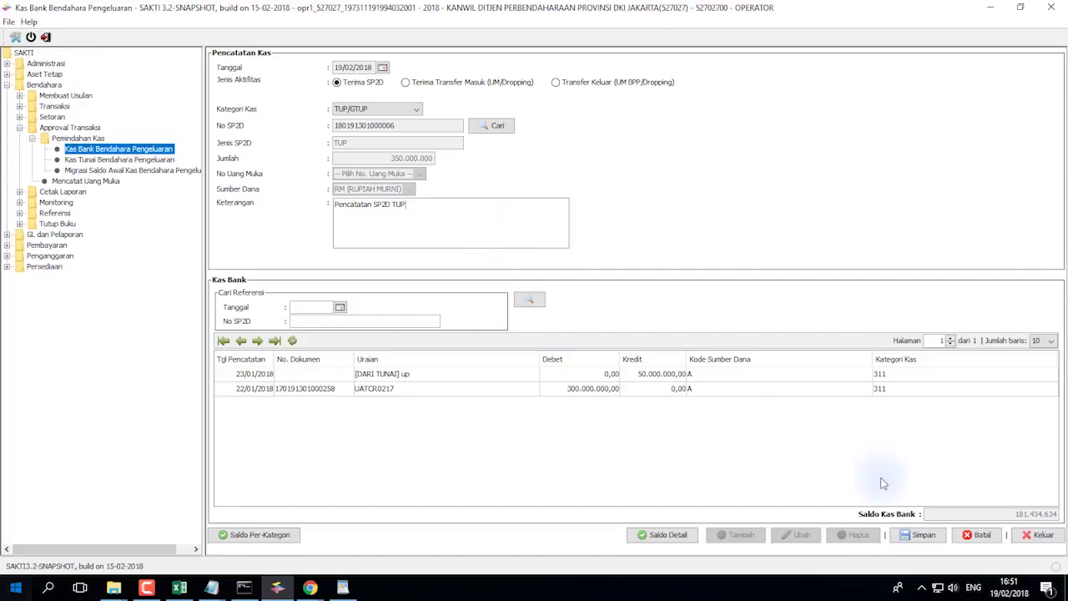
left_click(923, 536)
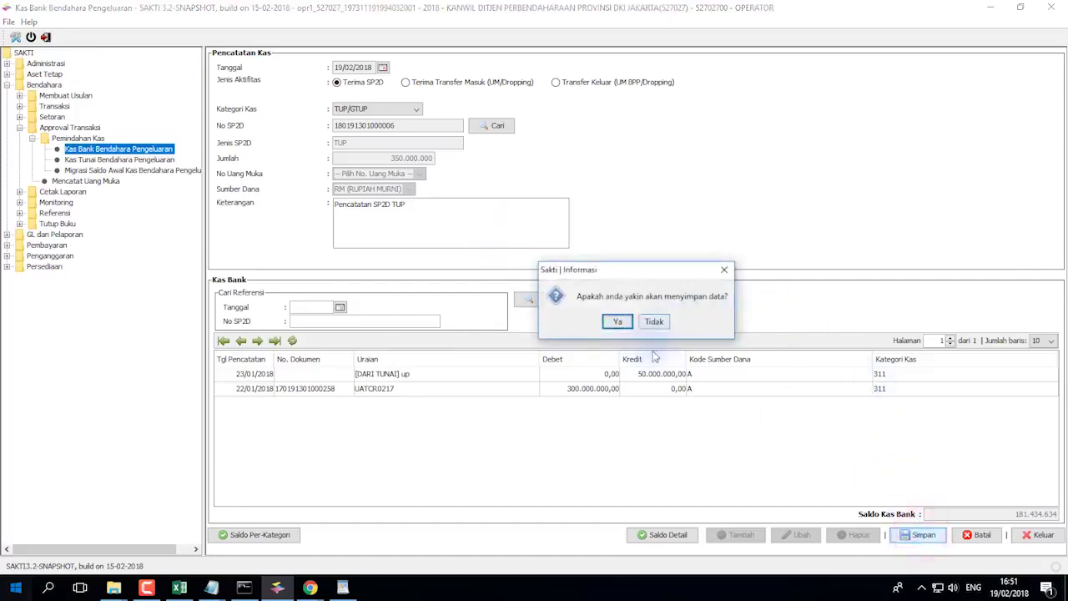
left_click(613, 324)
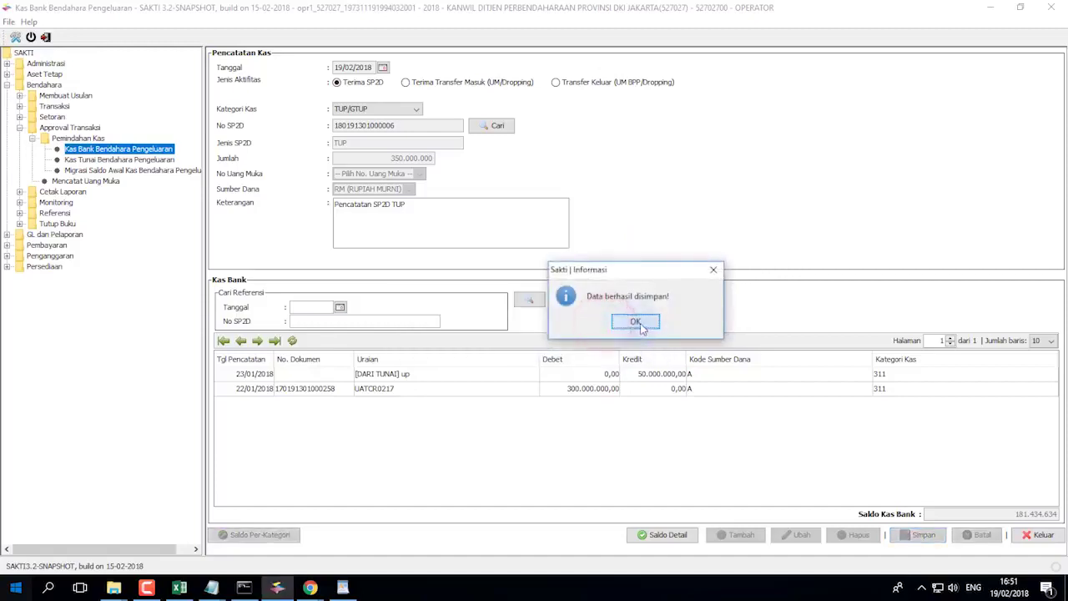
left_click(638, 324)
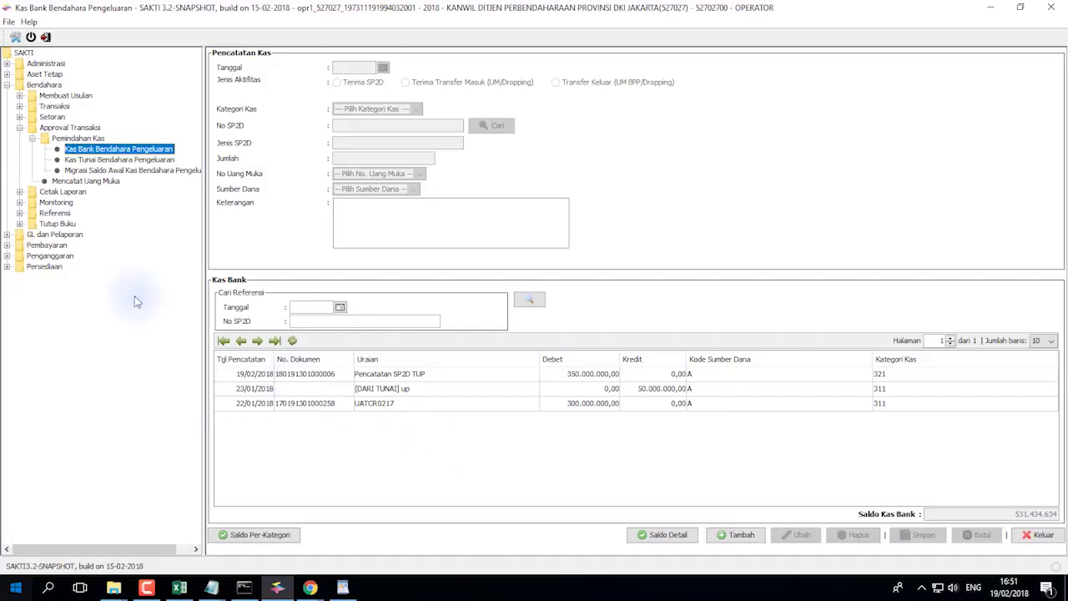
Open Saldo Detail to check the treasurer's remaining cash balances per category
left_click(659, 537)
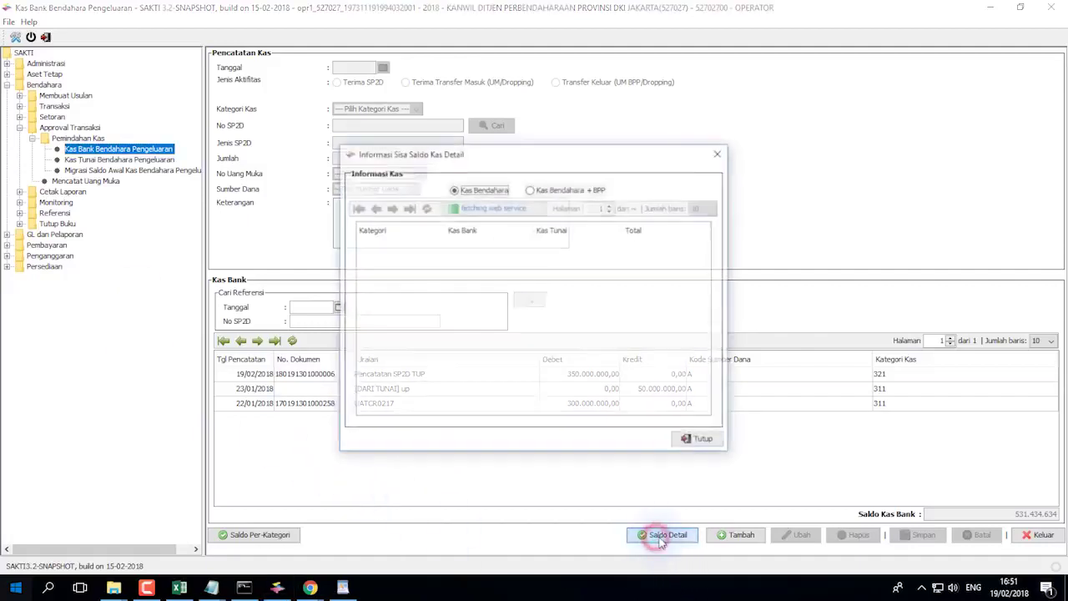